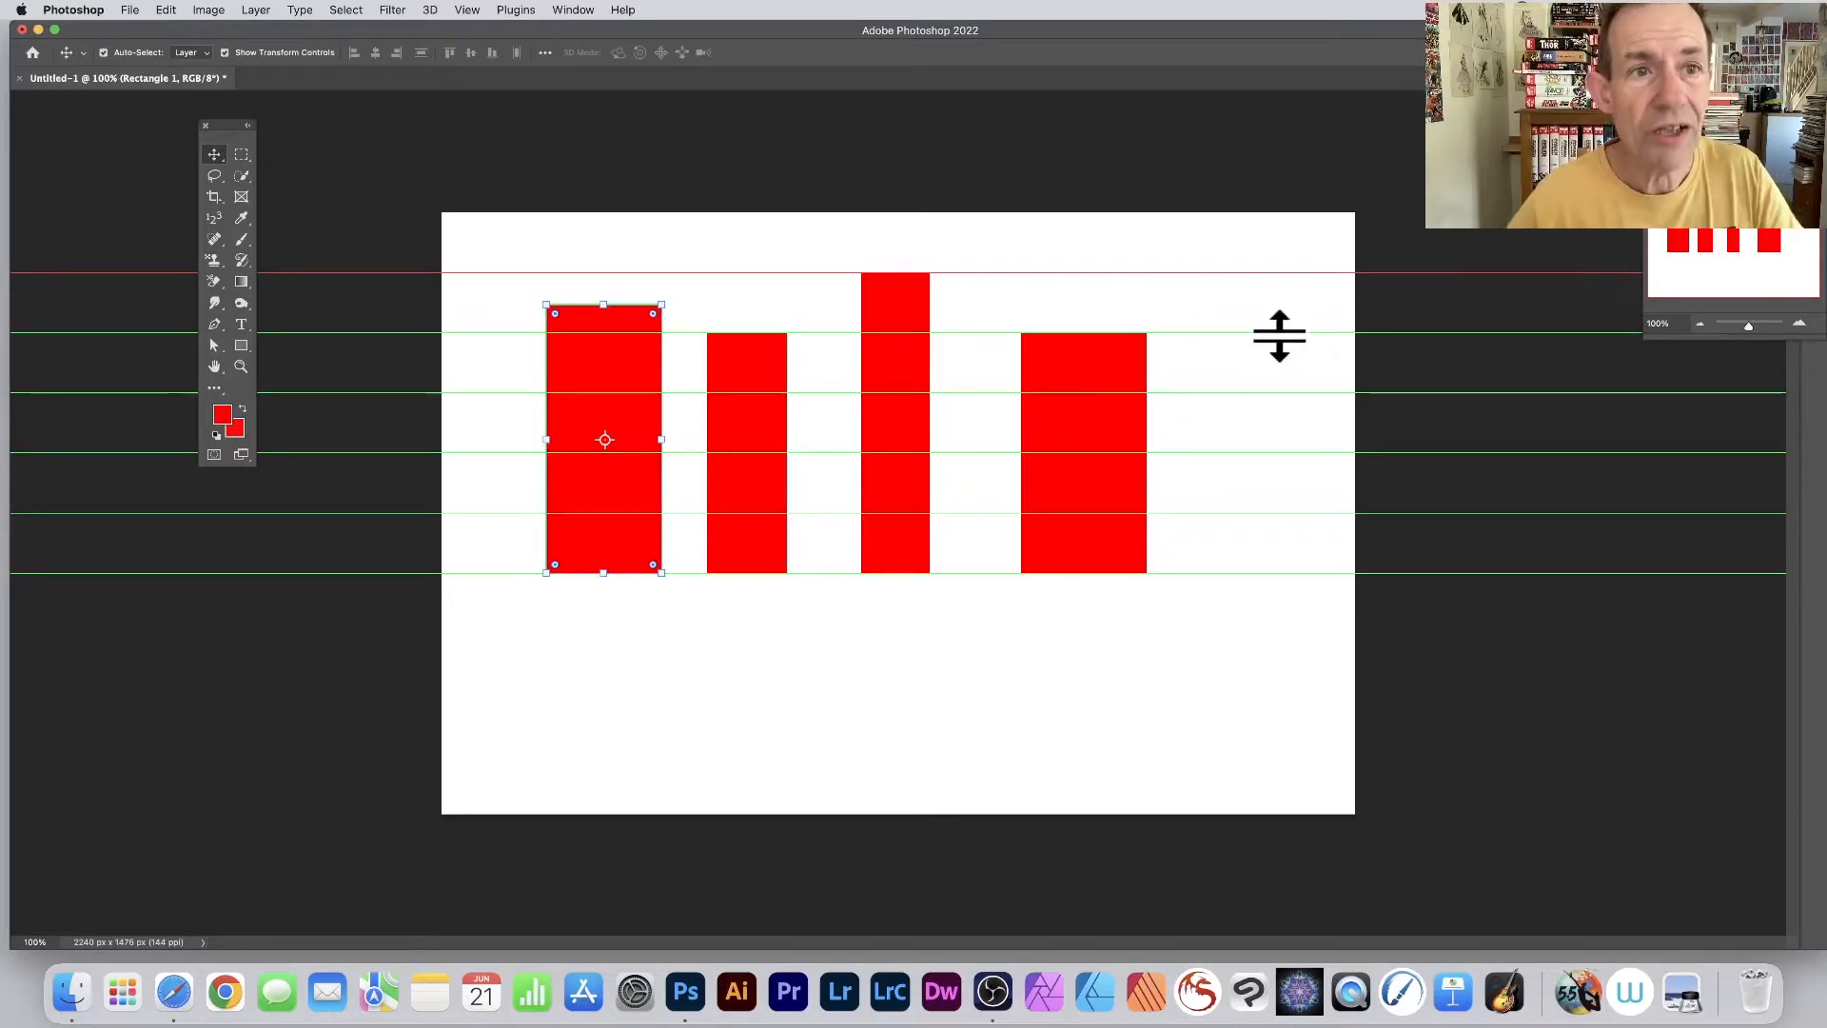
- Add a green horizontal guide at 700 px to the canvas with the red rectangles
left_click(468, 7)
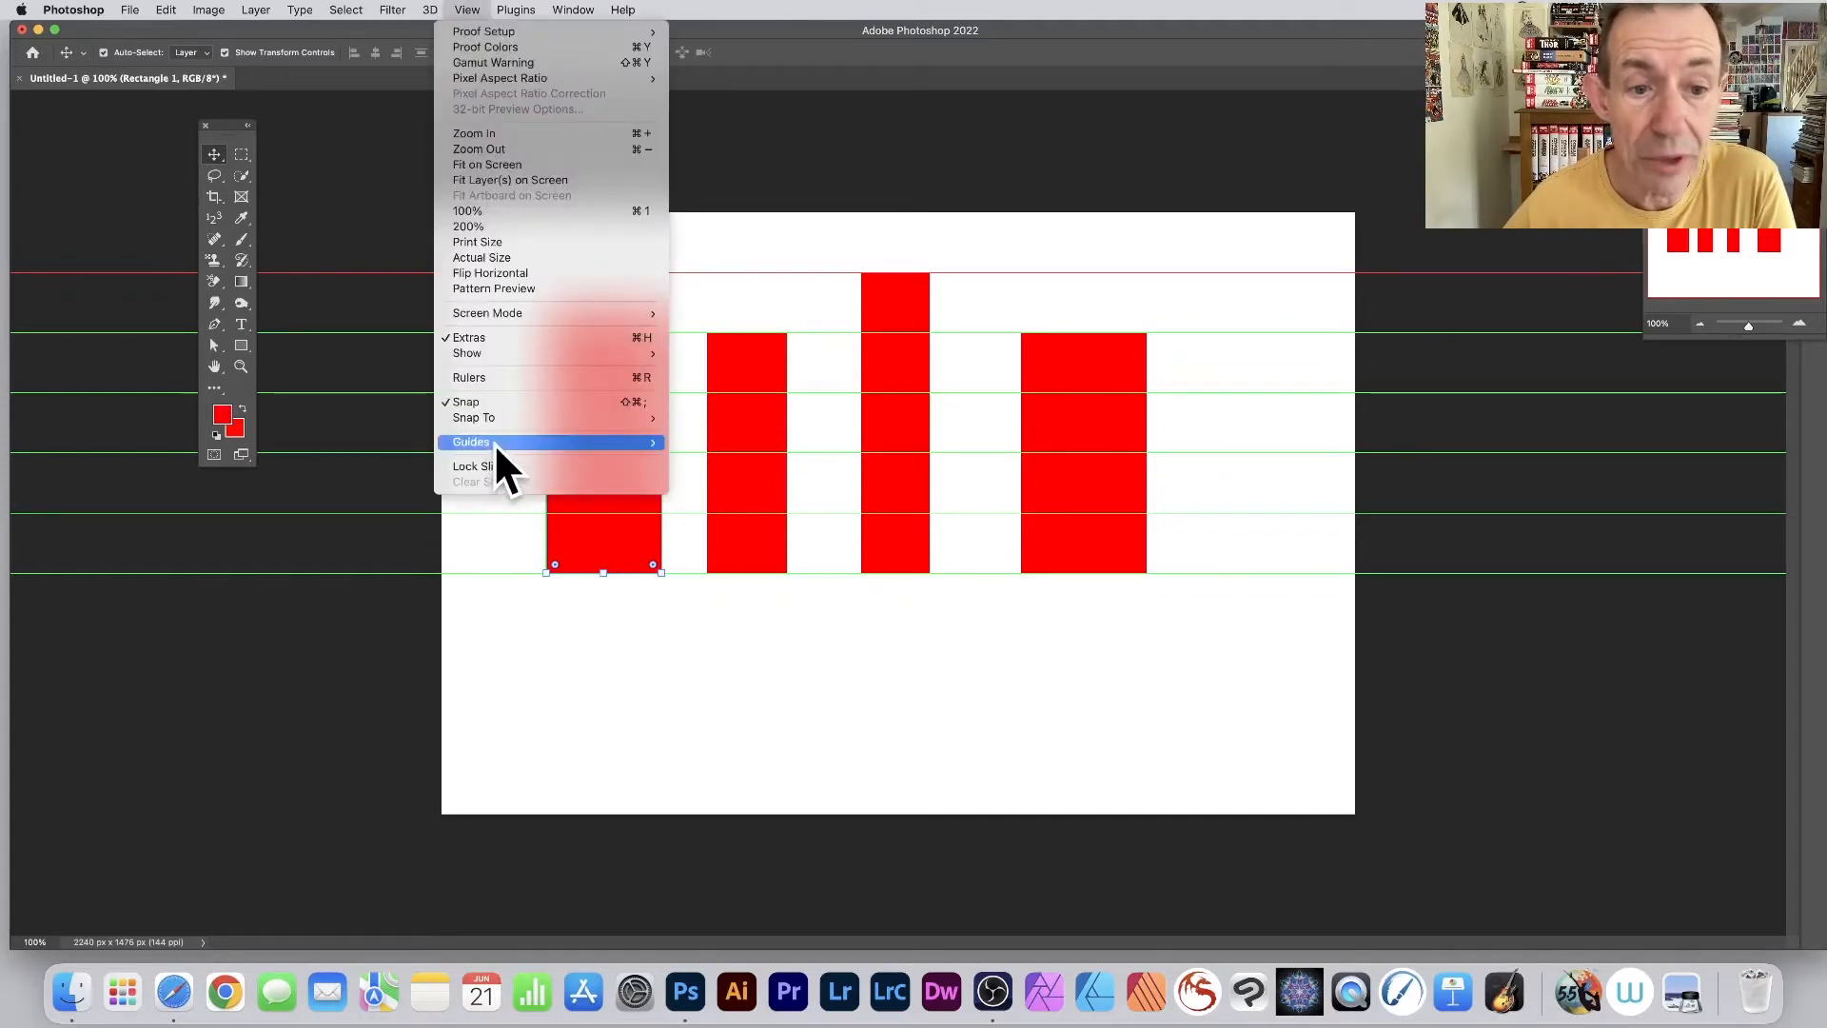
mouse_move(494, 443)
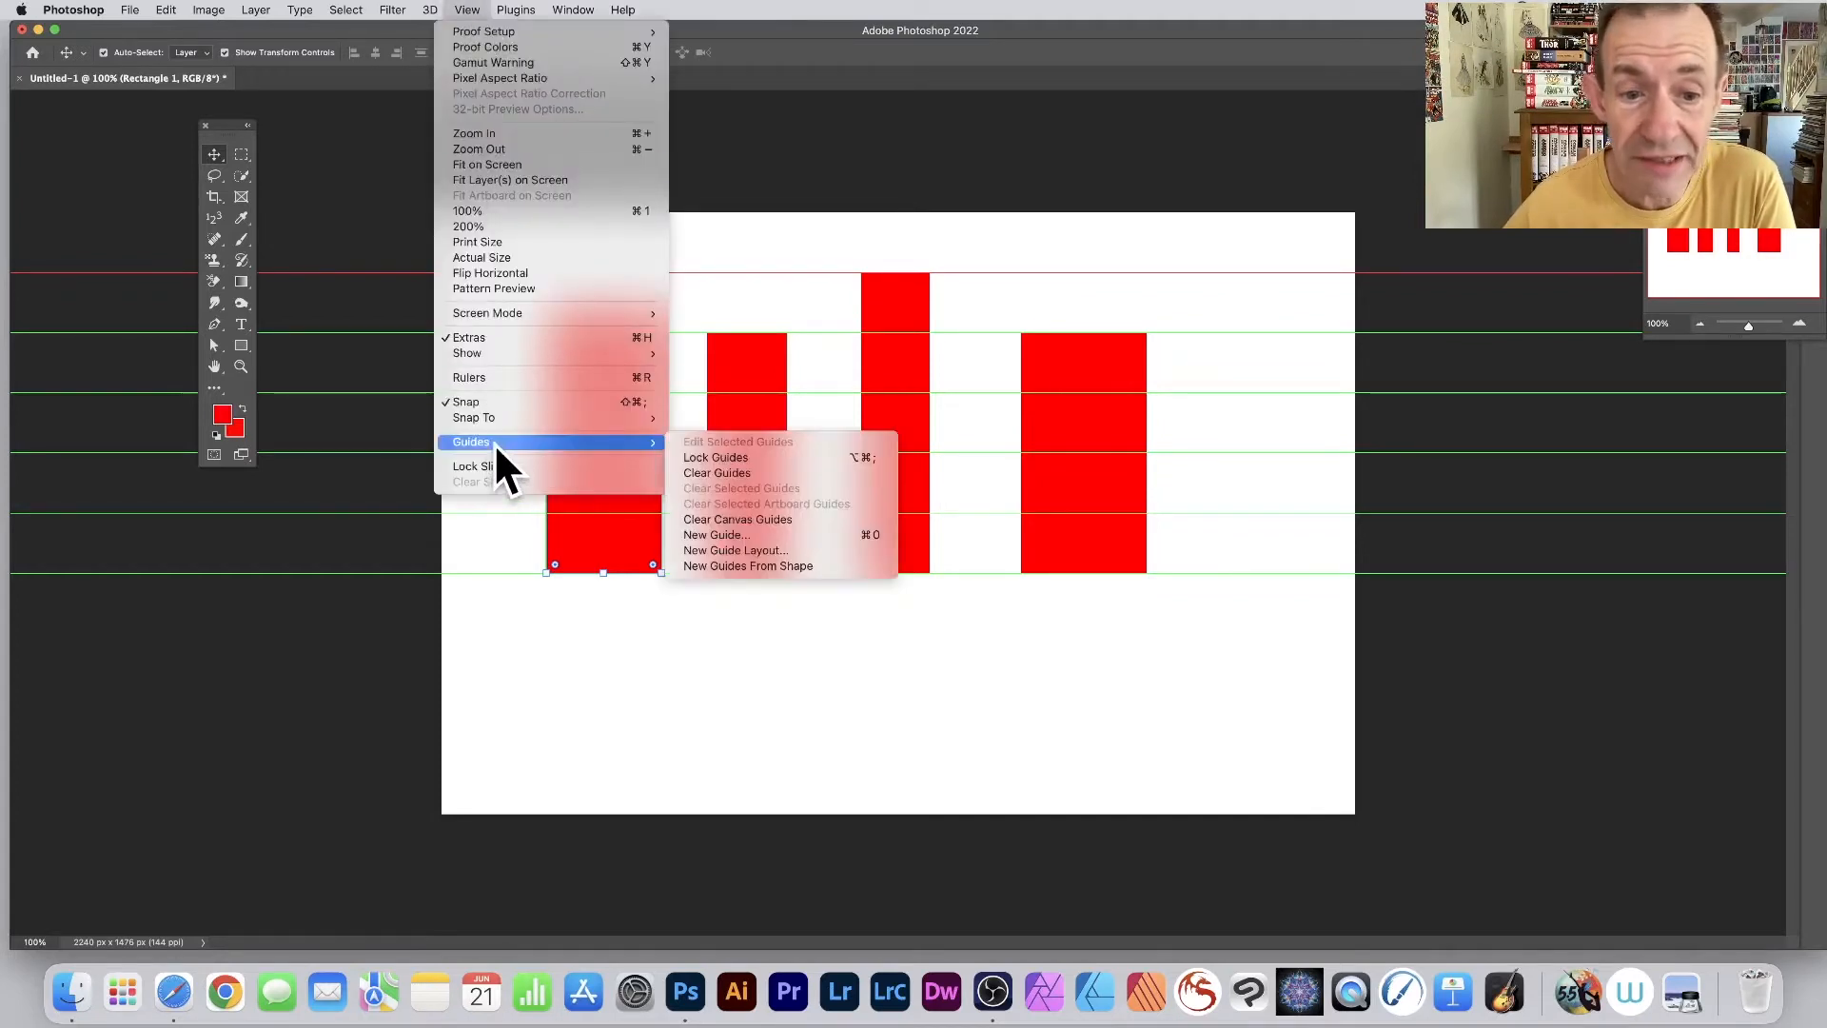
left_click(786, 533)
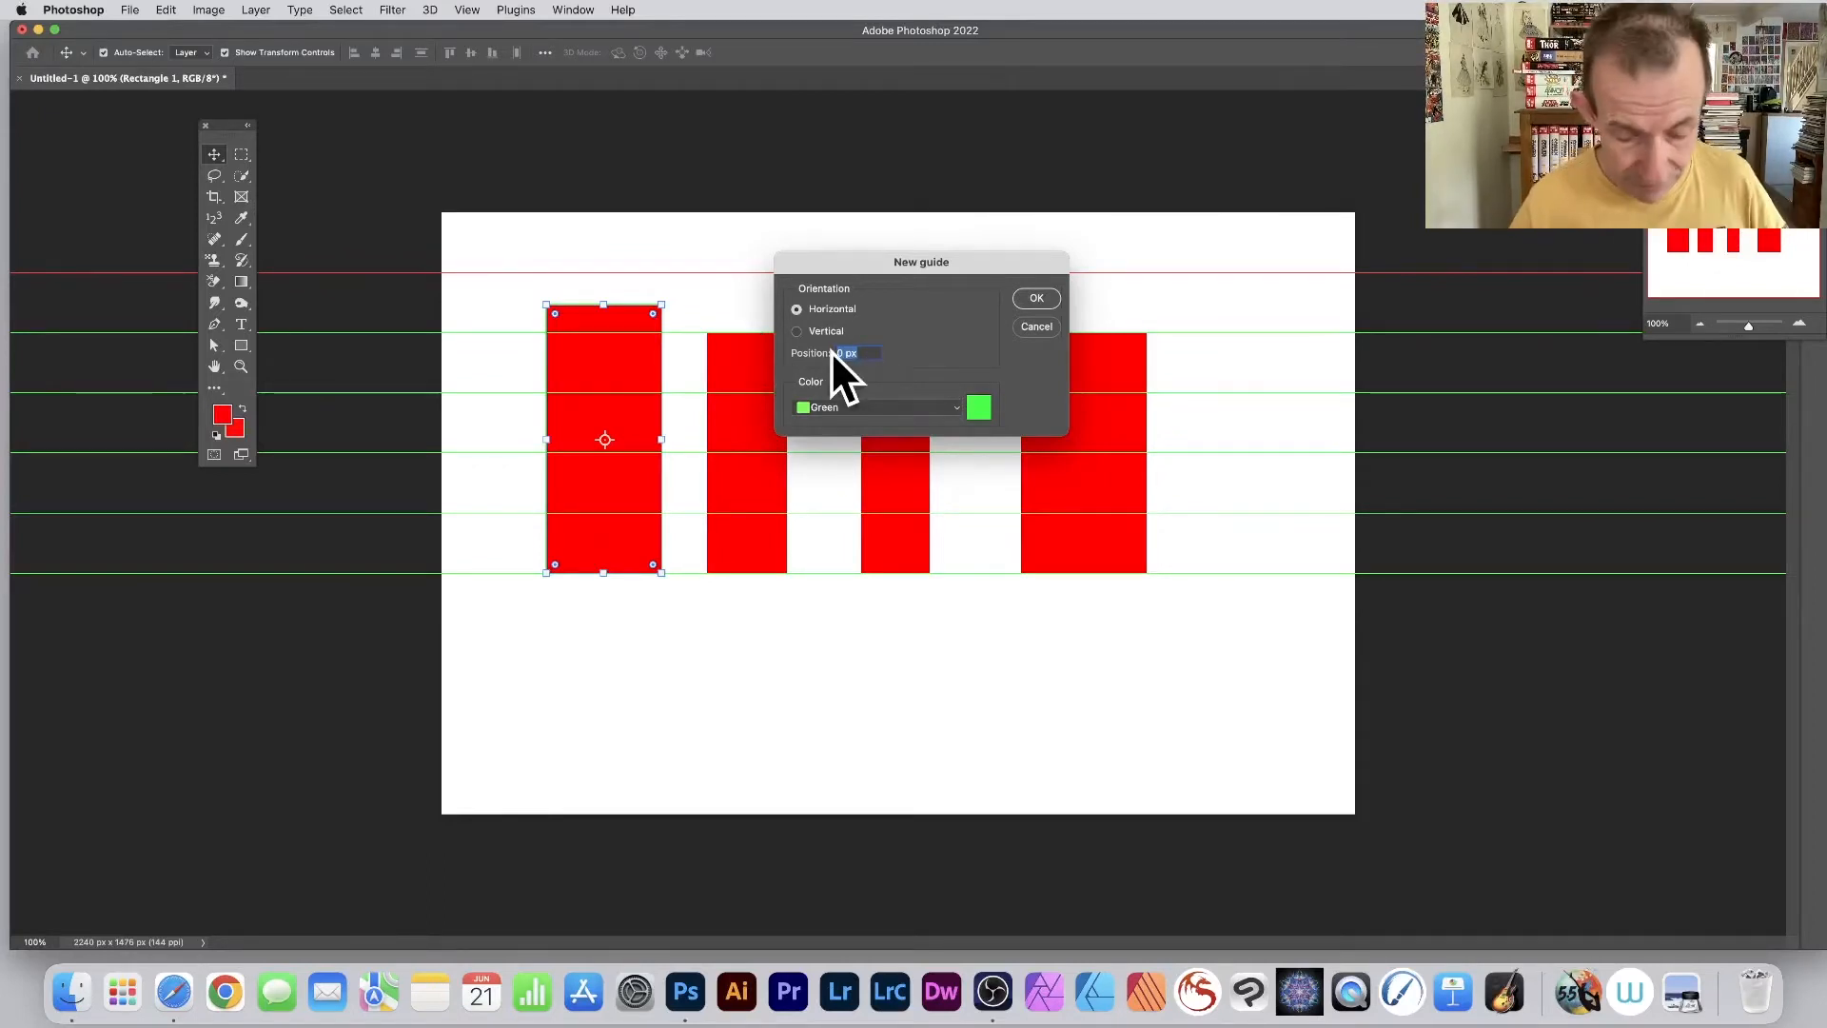
type("700")
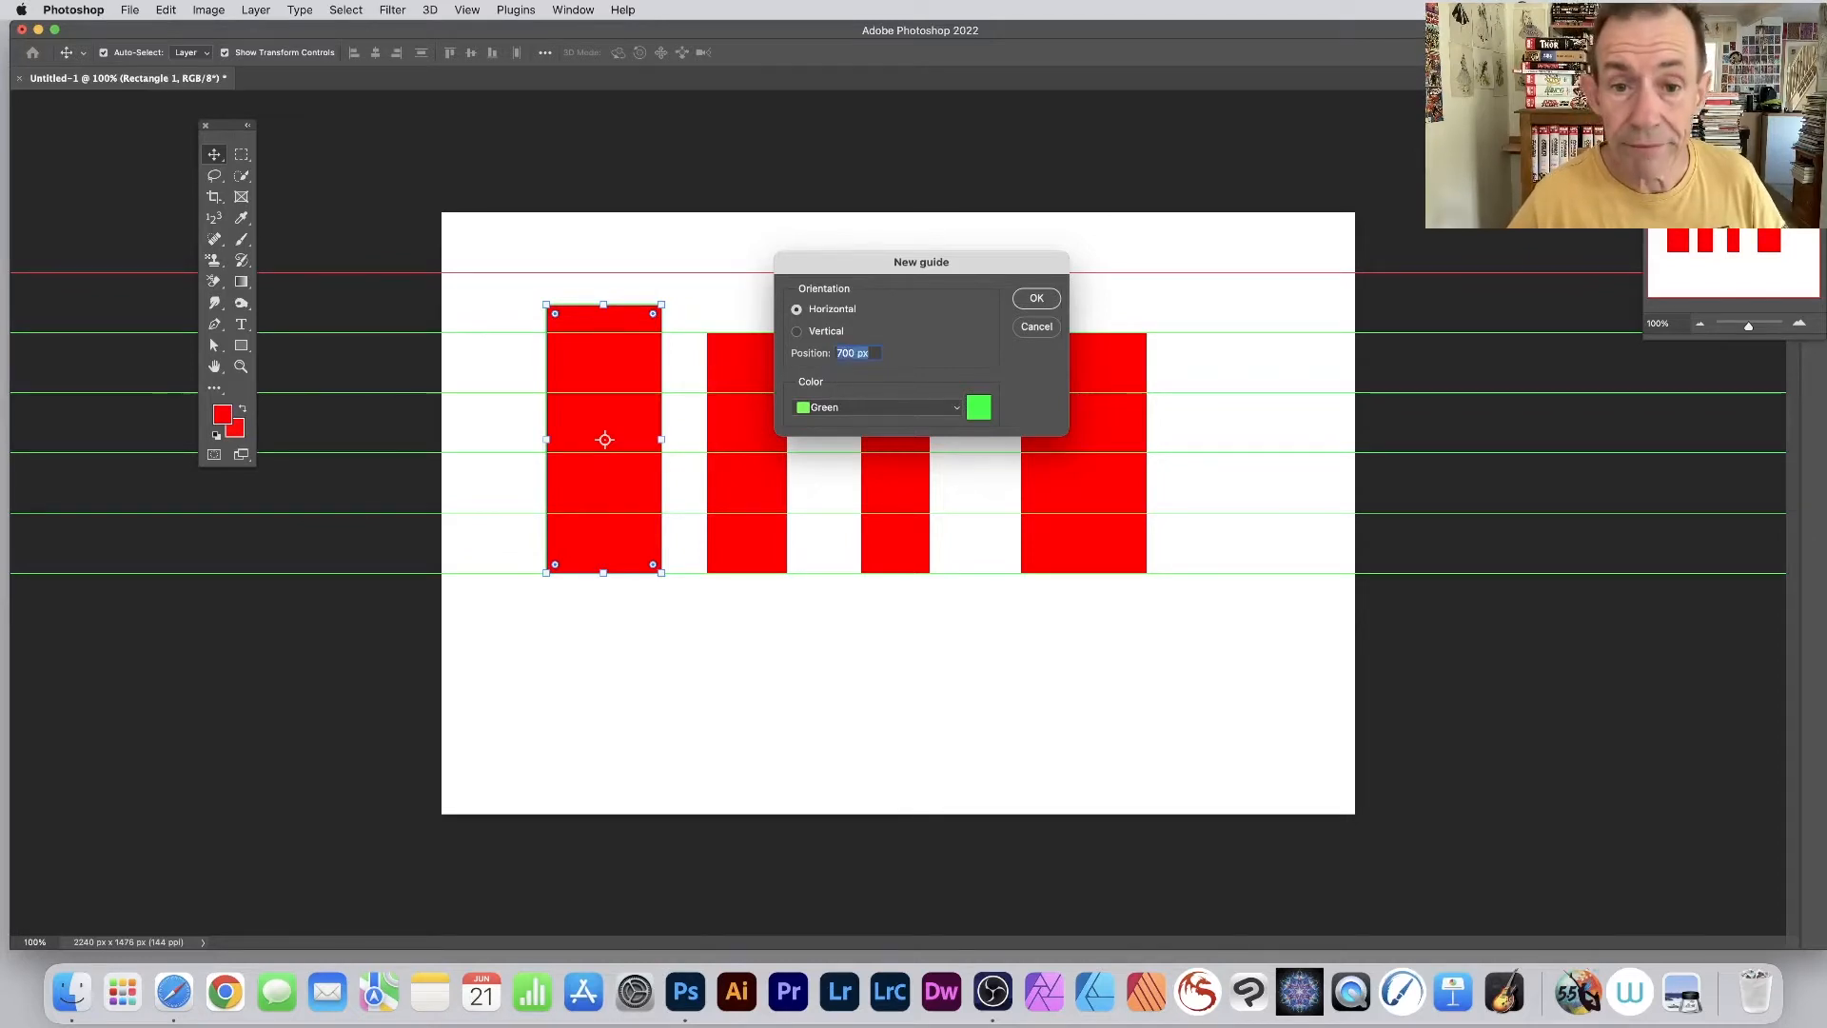
left_click(1036, 299)
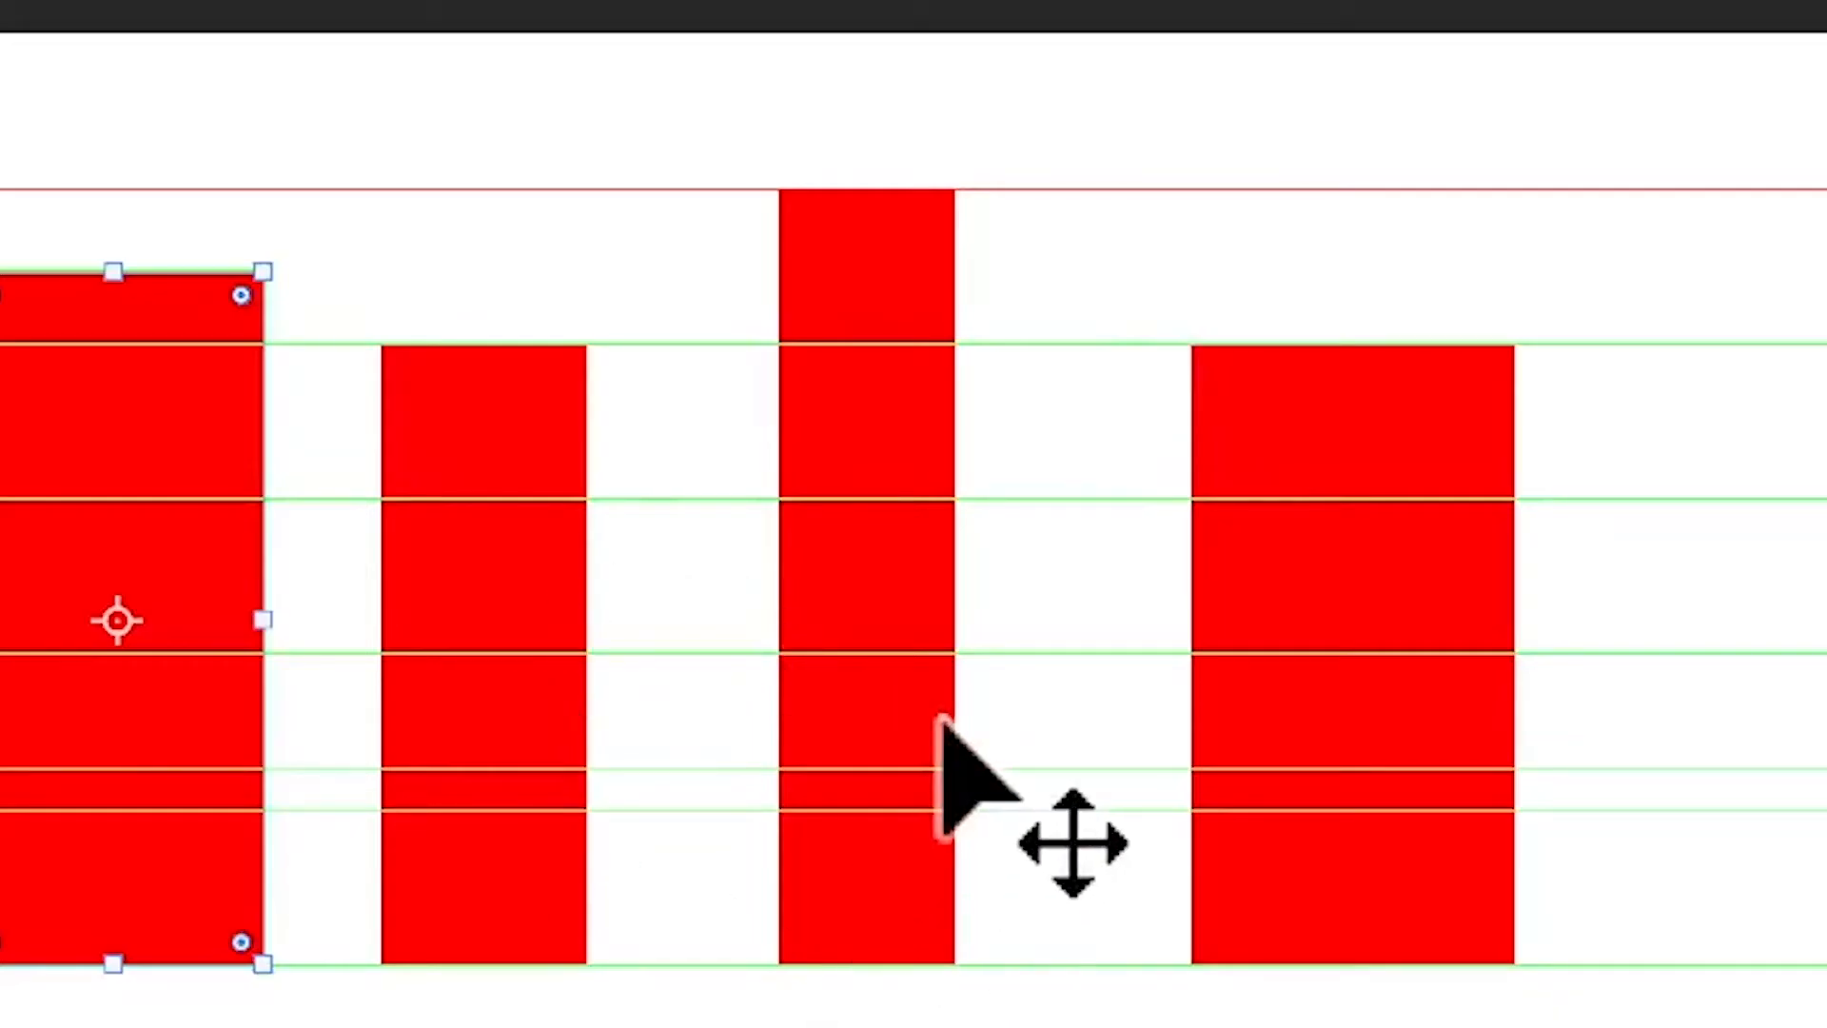
- Add another green horizontal guide at 129 px, near the upper edge of the canvas
key("super+g")
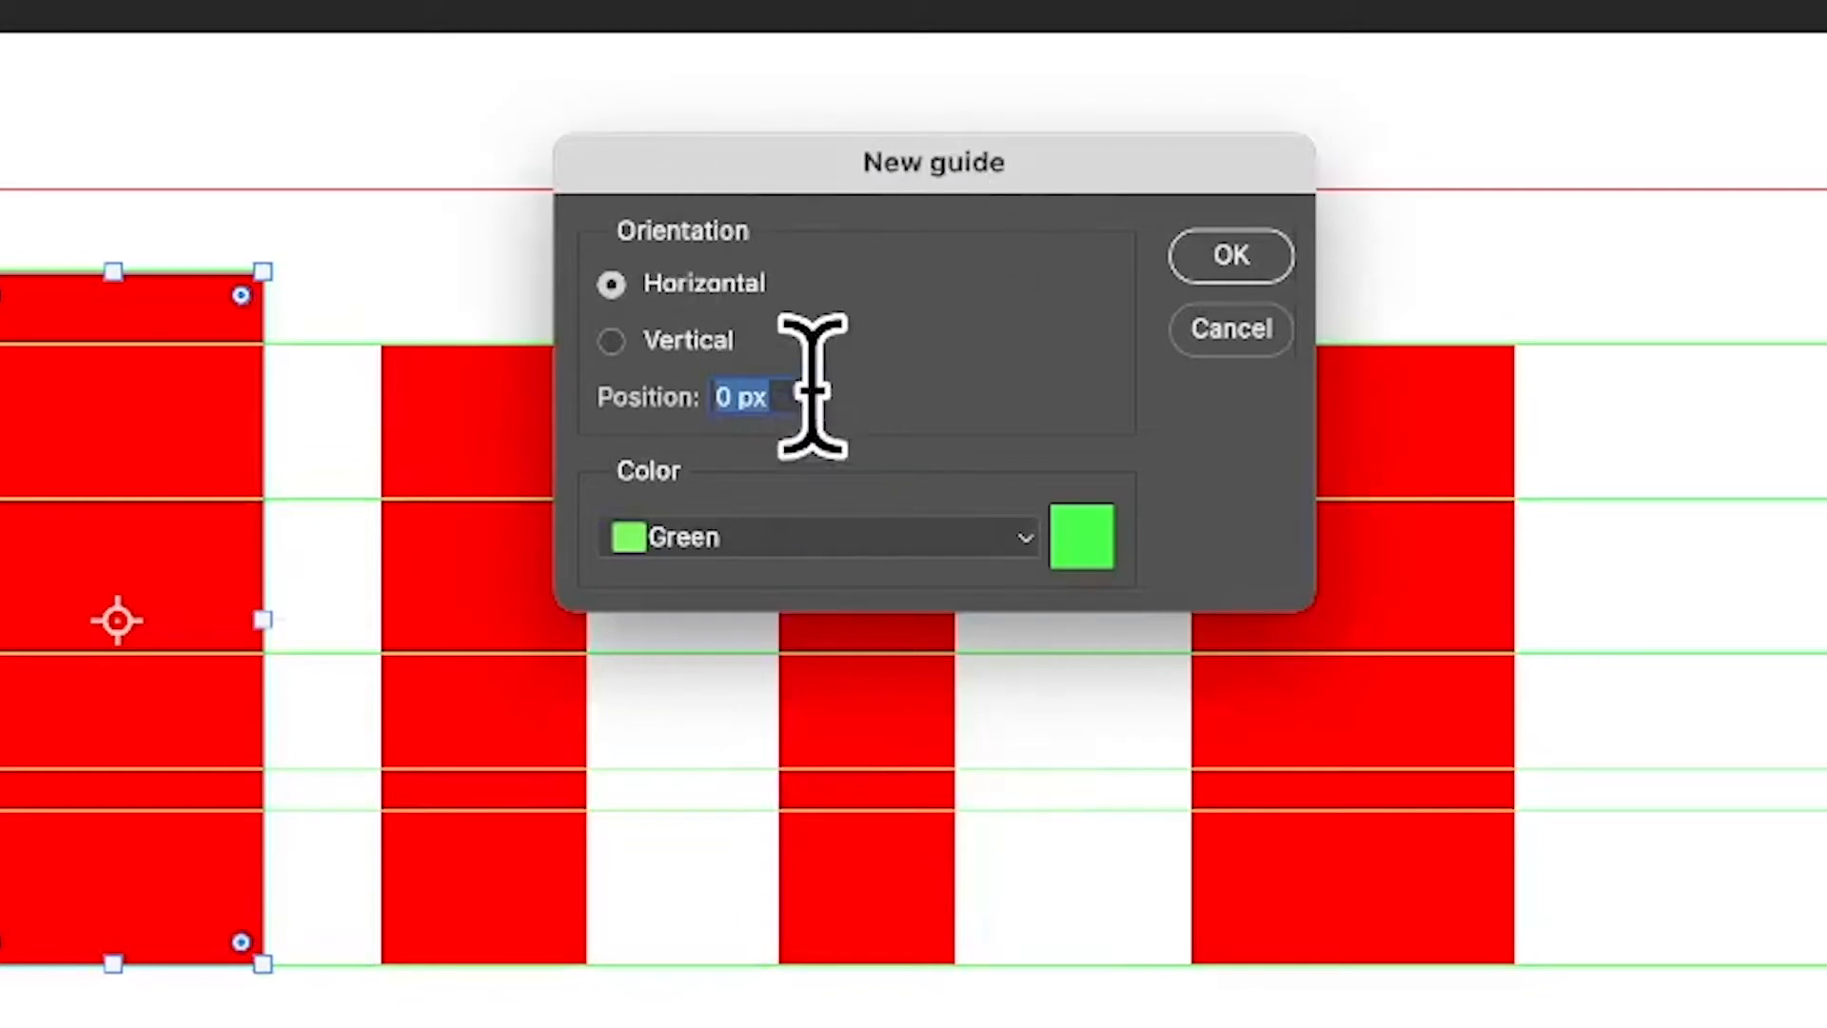
left_click_drag(630, 408, 900, 399)
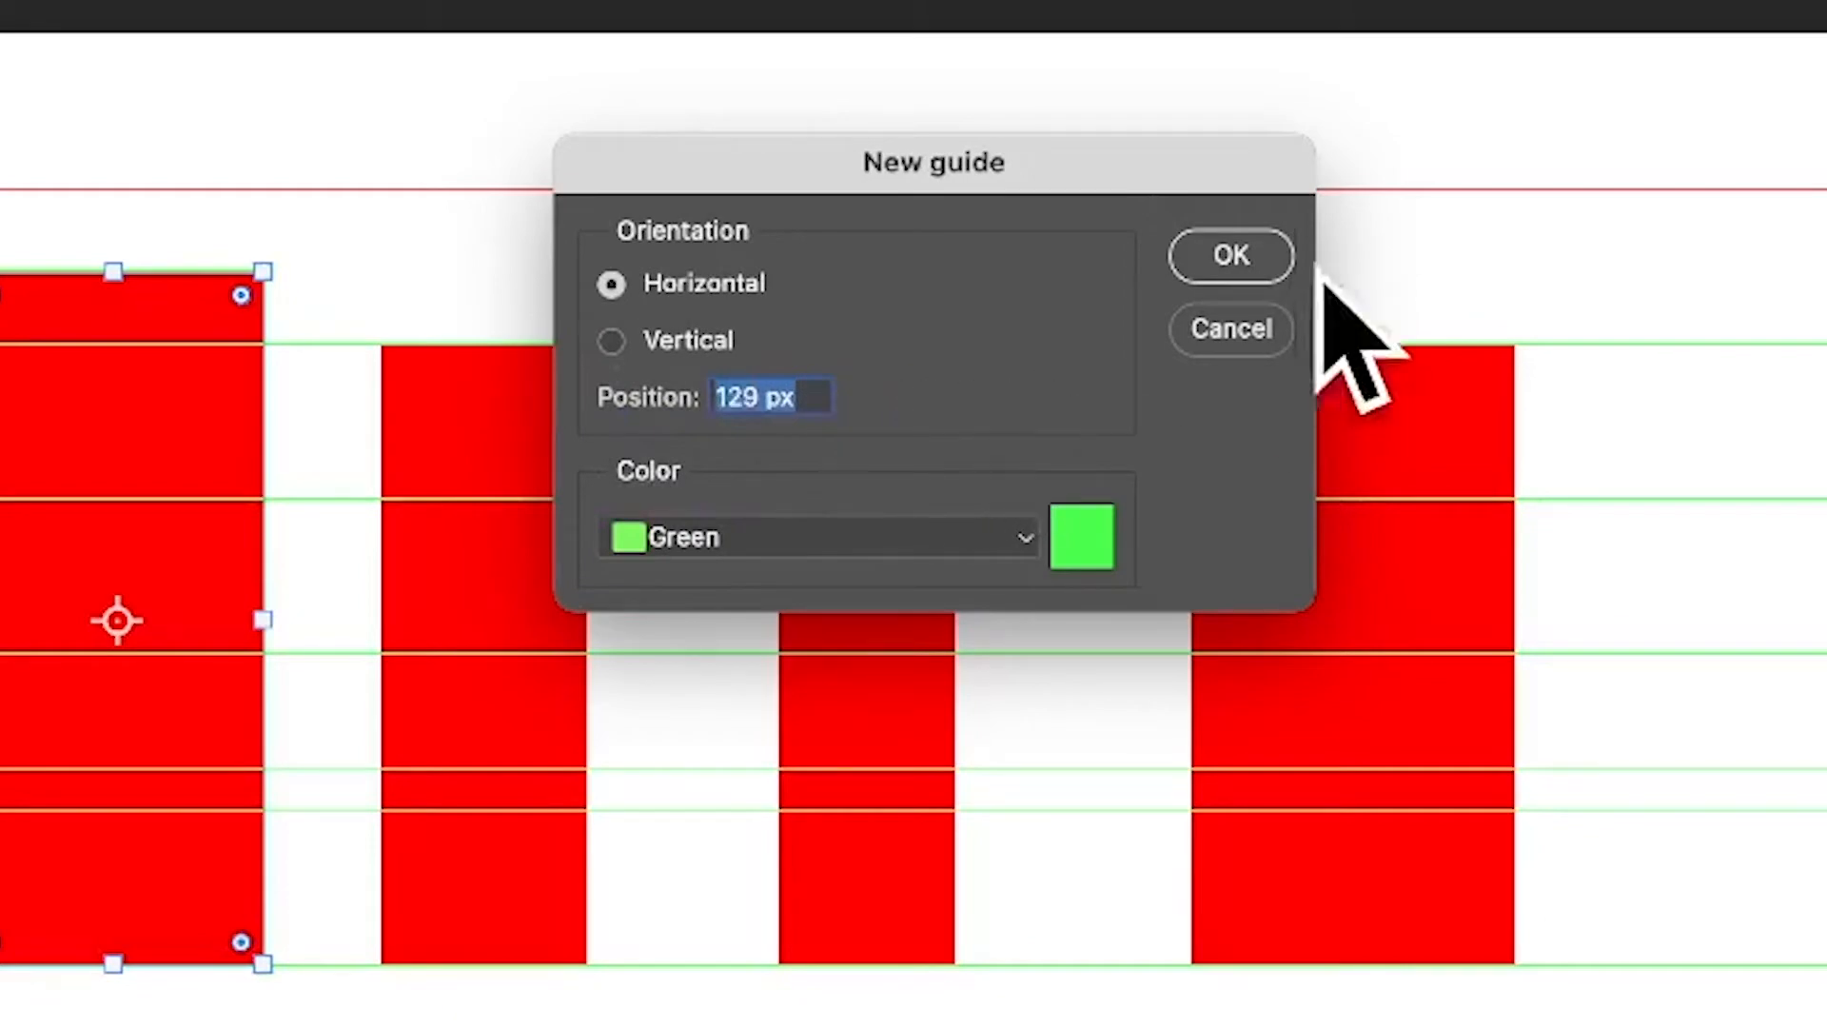
left_click(1255, 251)
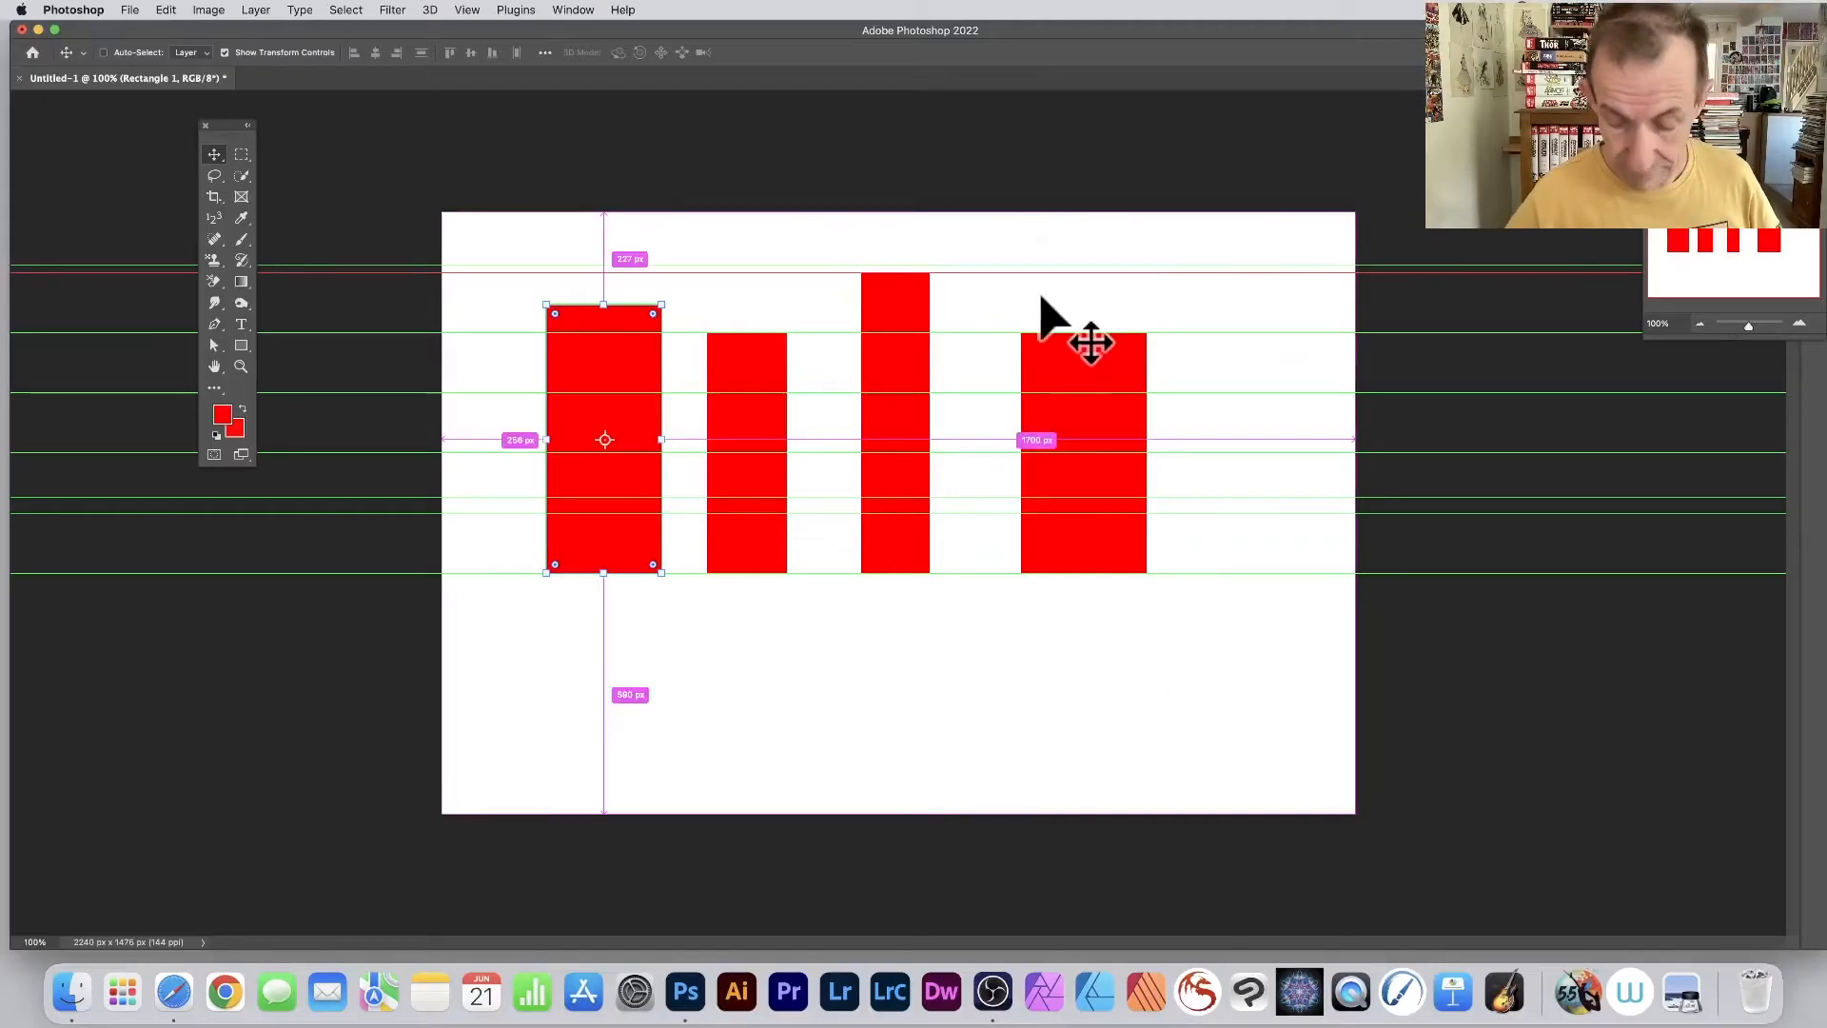
- Add a green horizontal guide at 80% of the canvas height
key("super+semicolon")
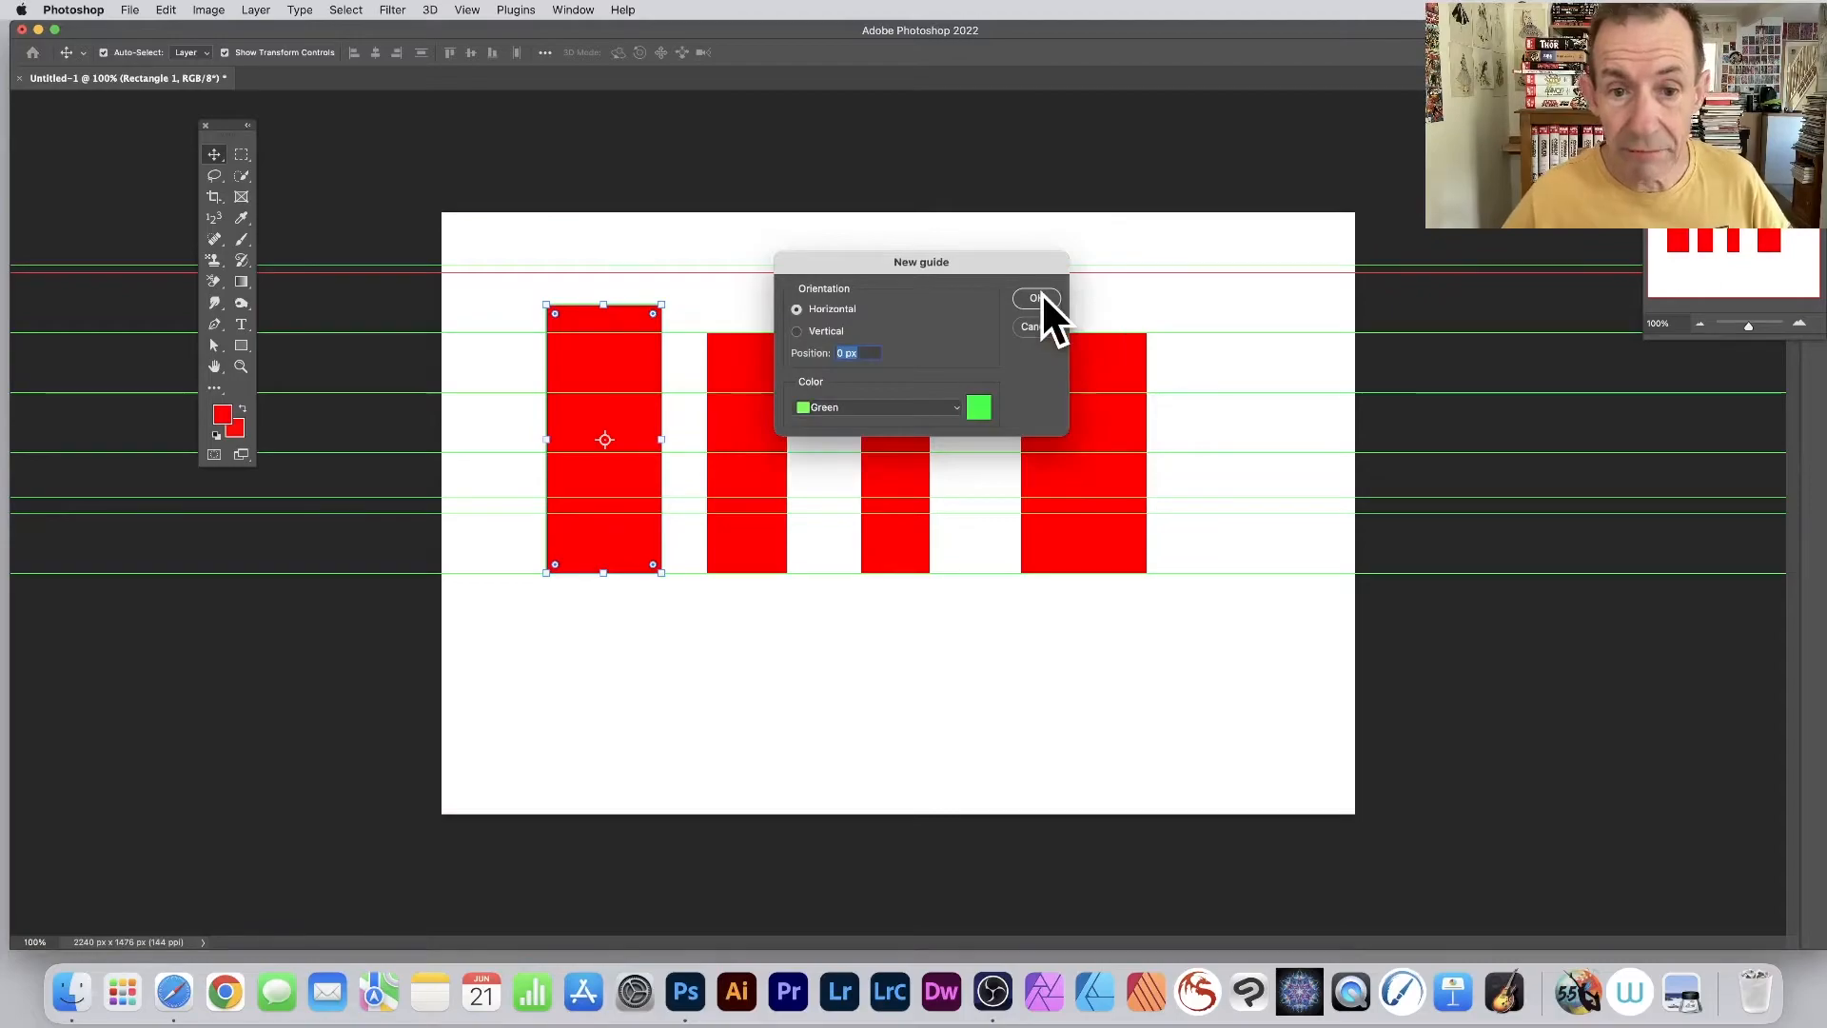
left_click(868, 353)
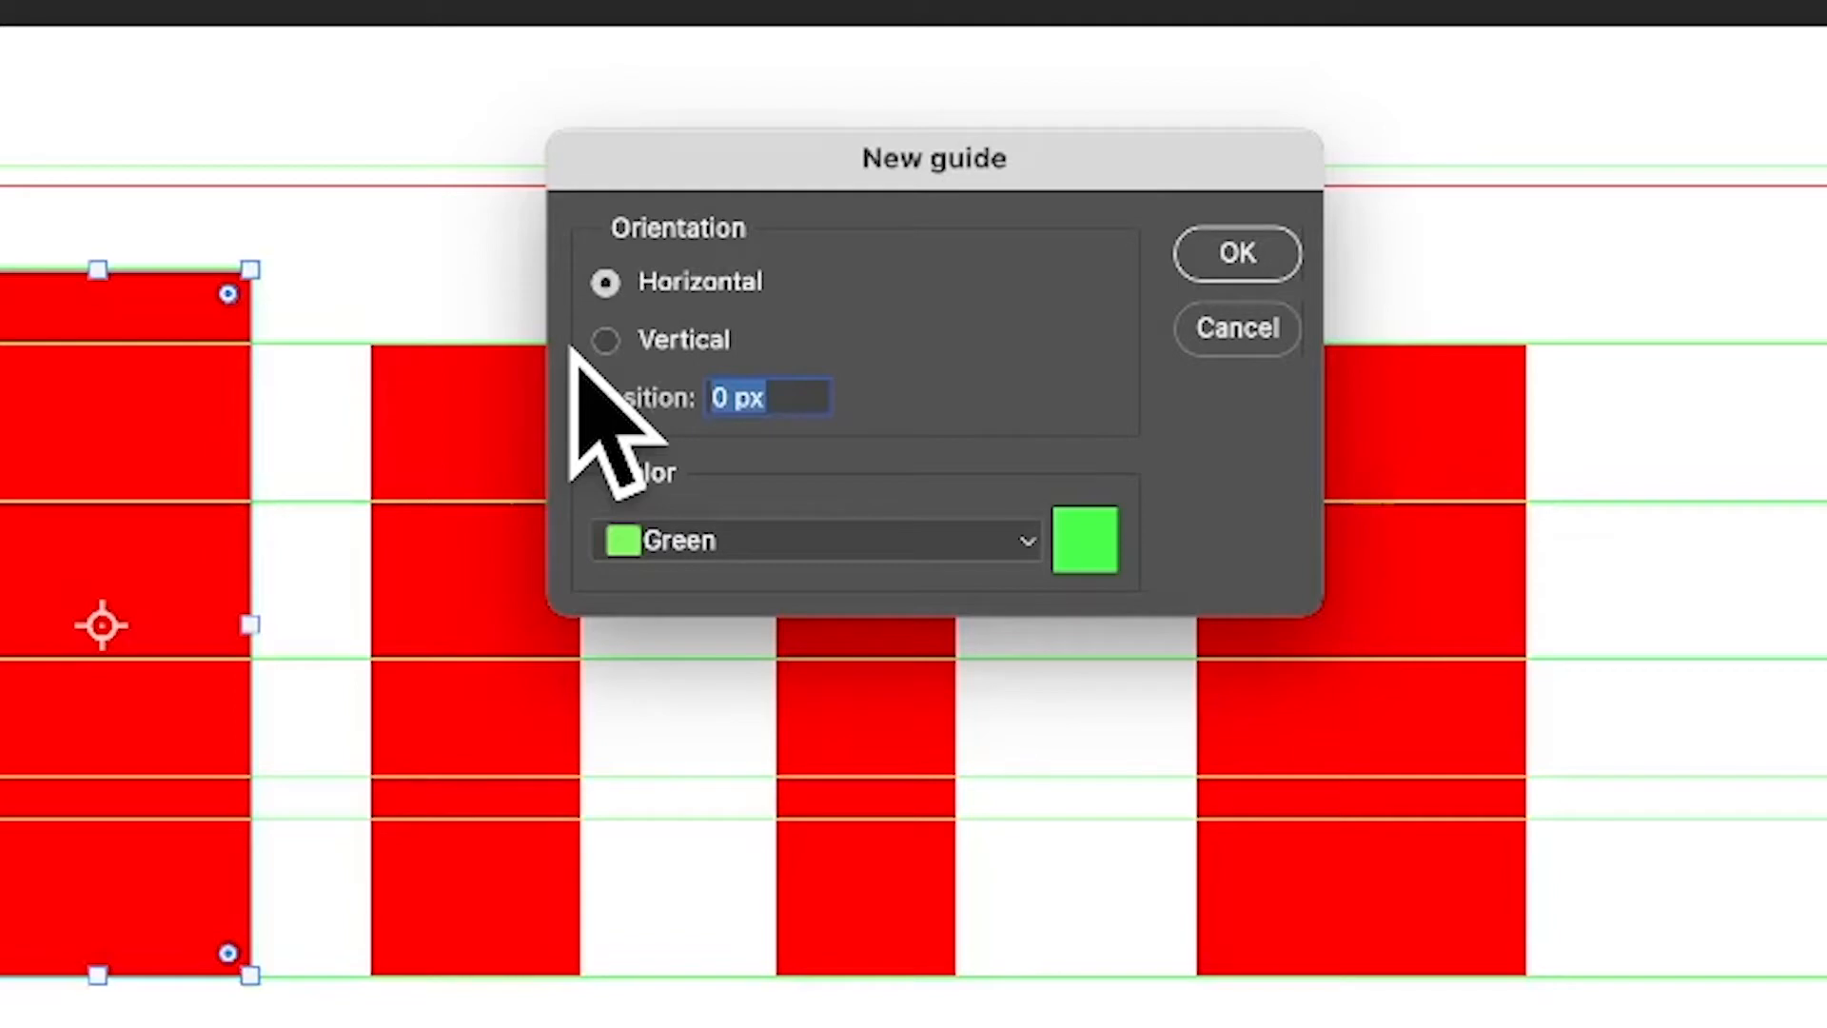
type("80%")
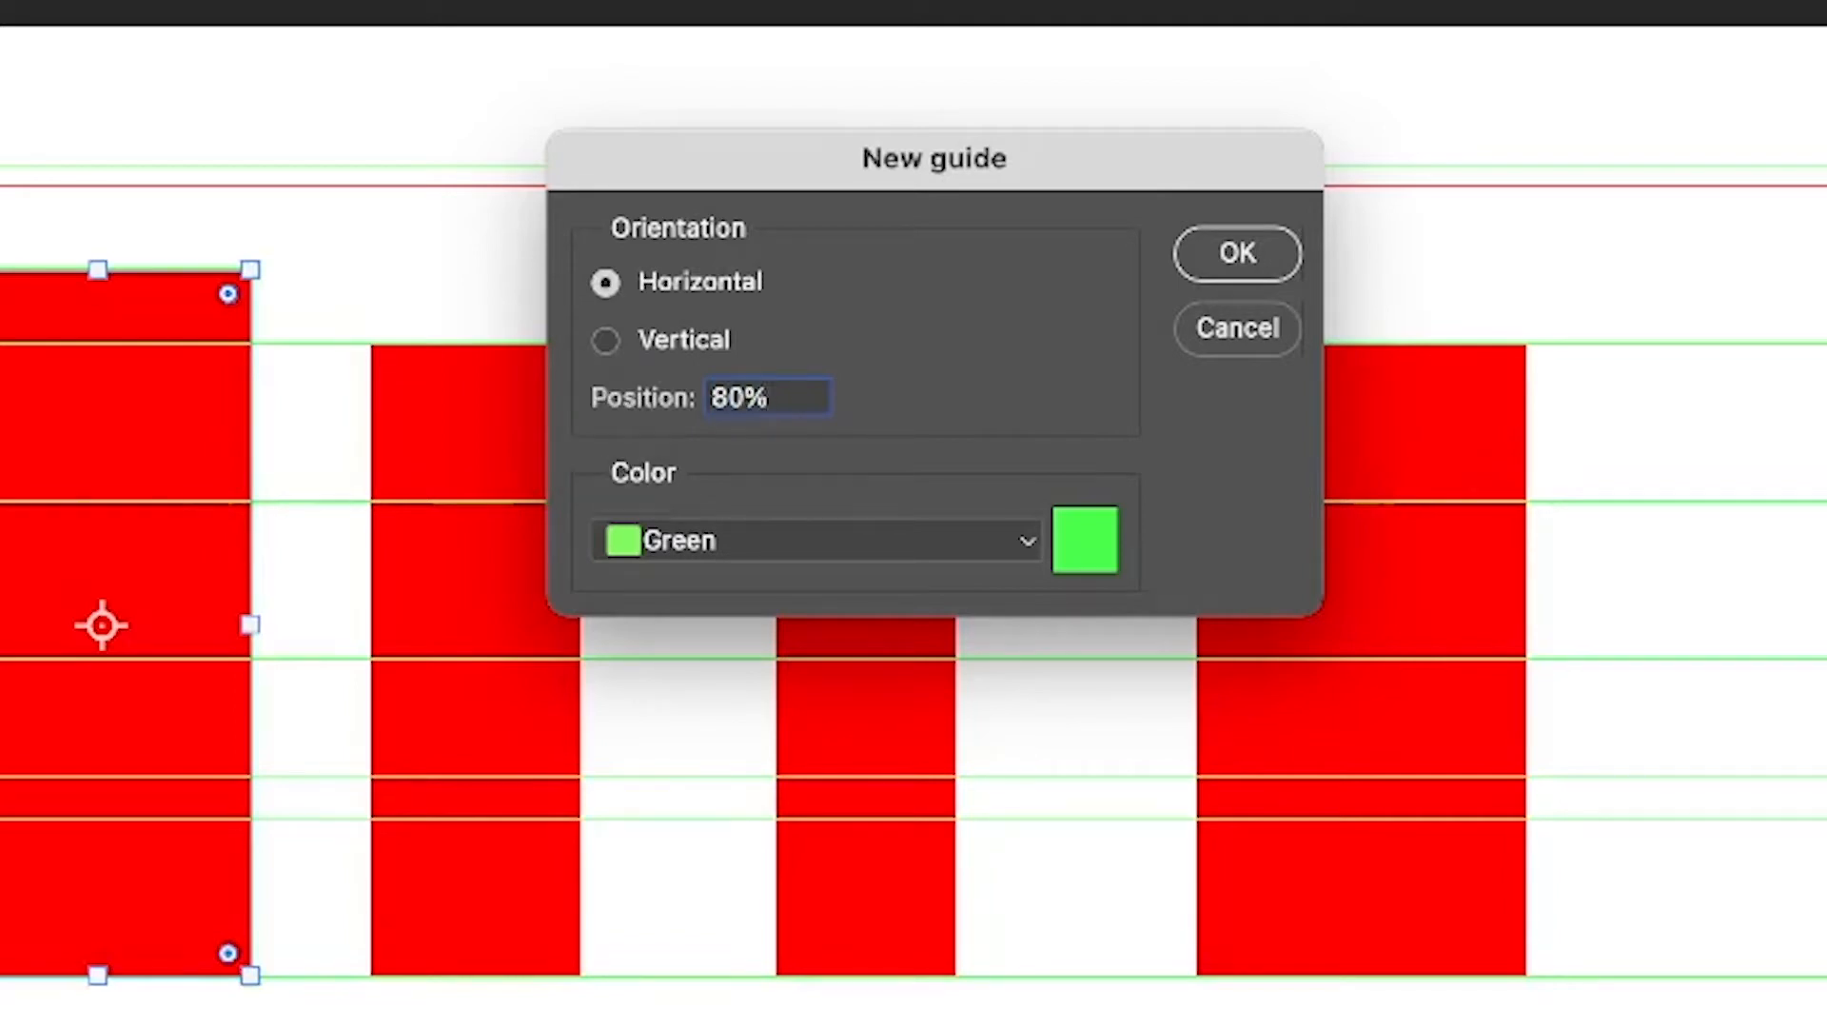
key("Tab")
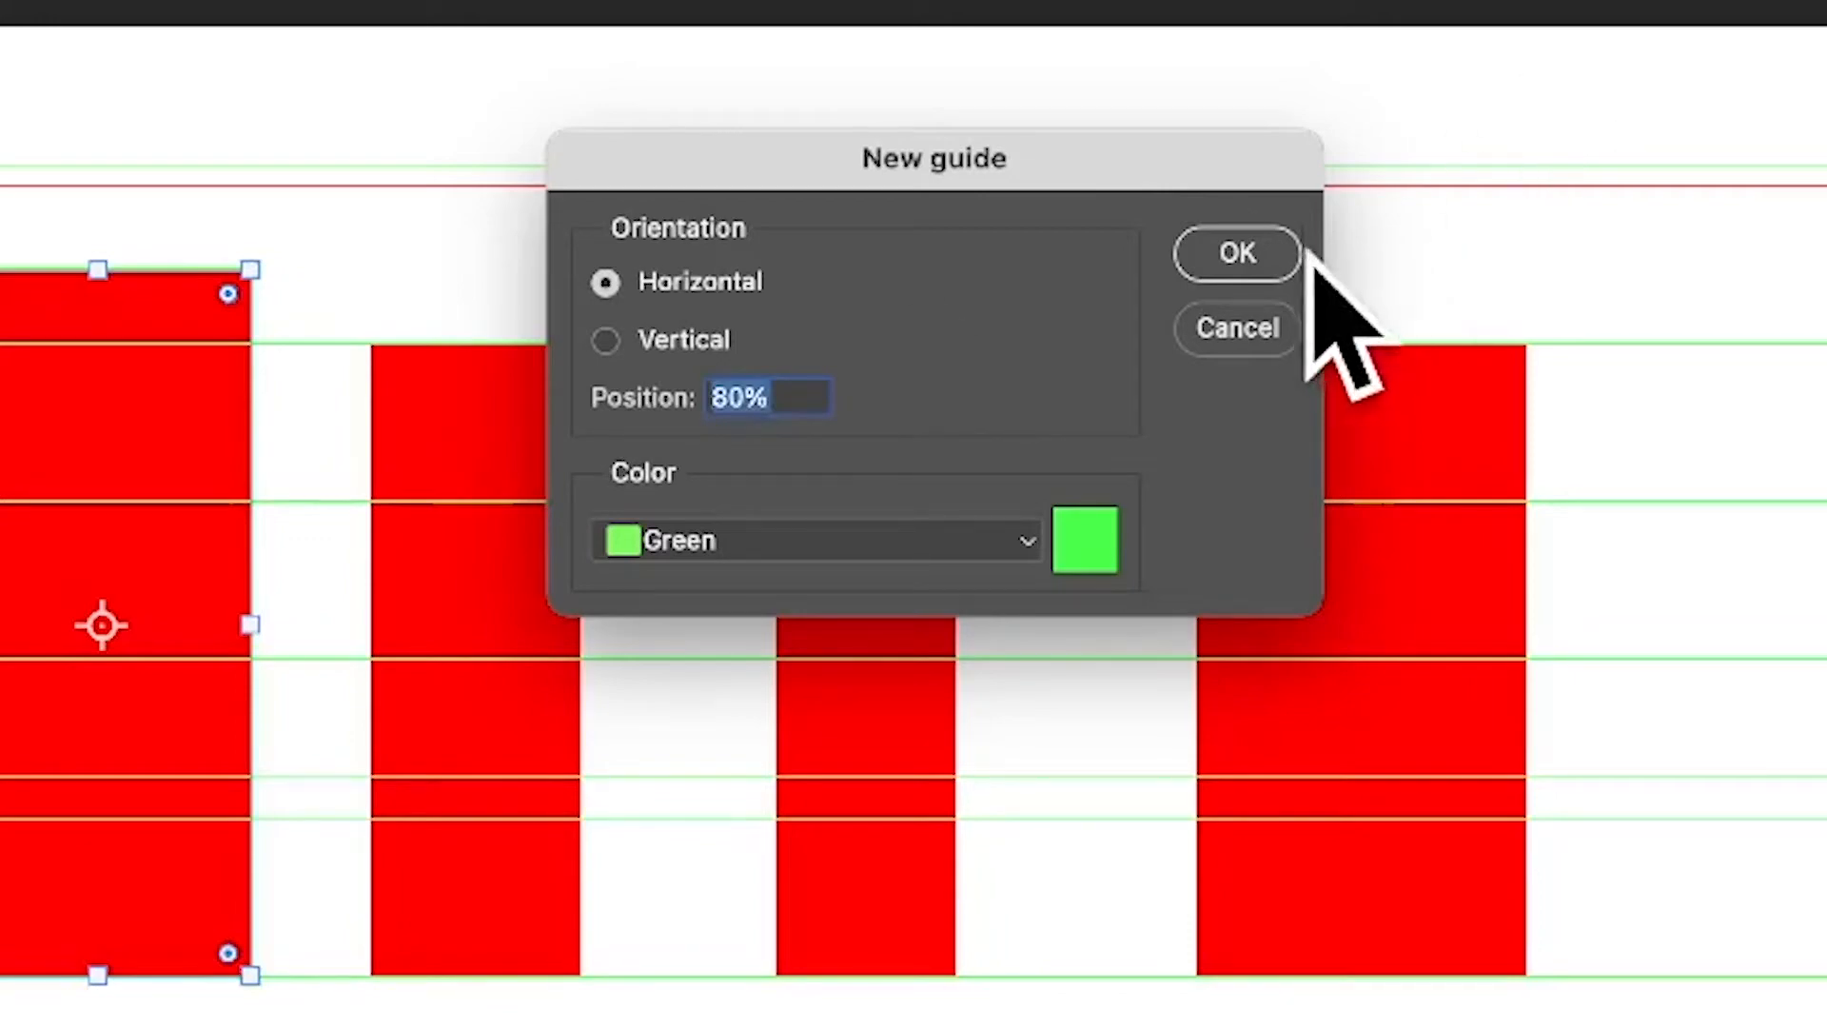
left_click(1249, 253)
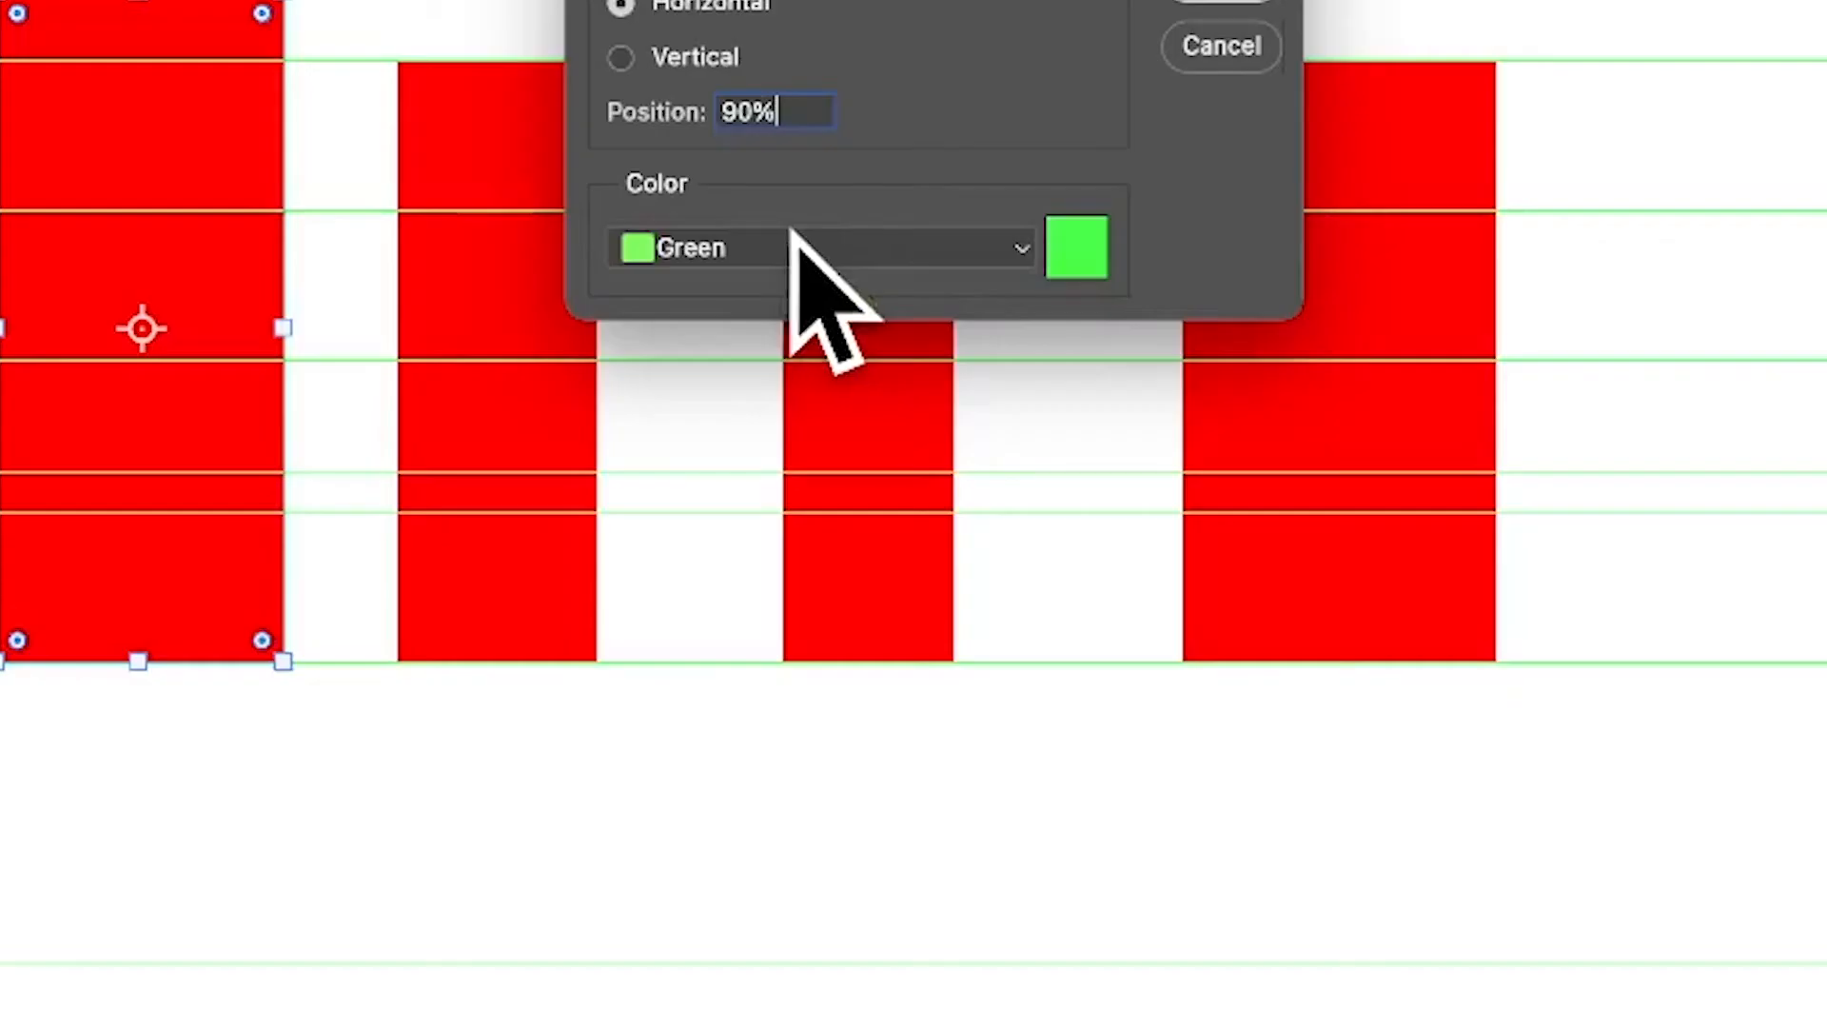
- Set the colour of the new 90% horizontal guide to Cyan and create it
left_click(725, 249)
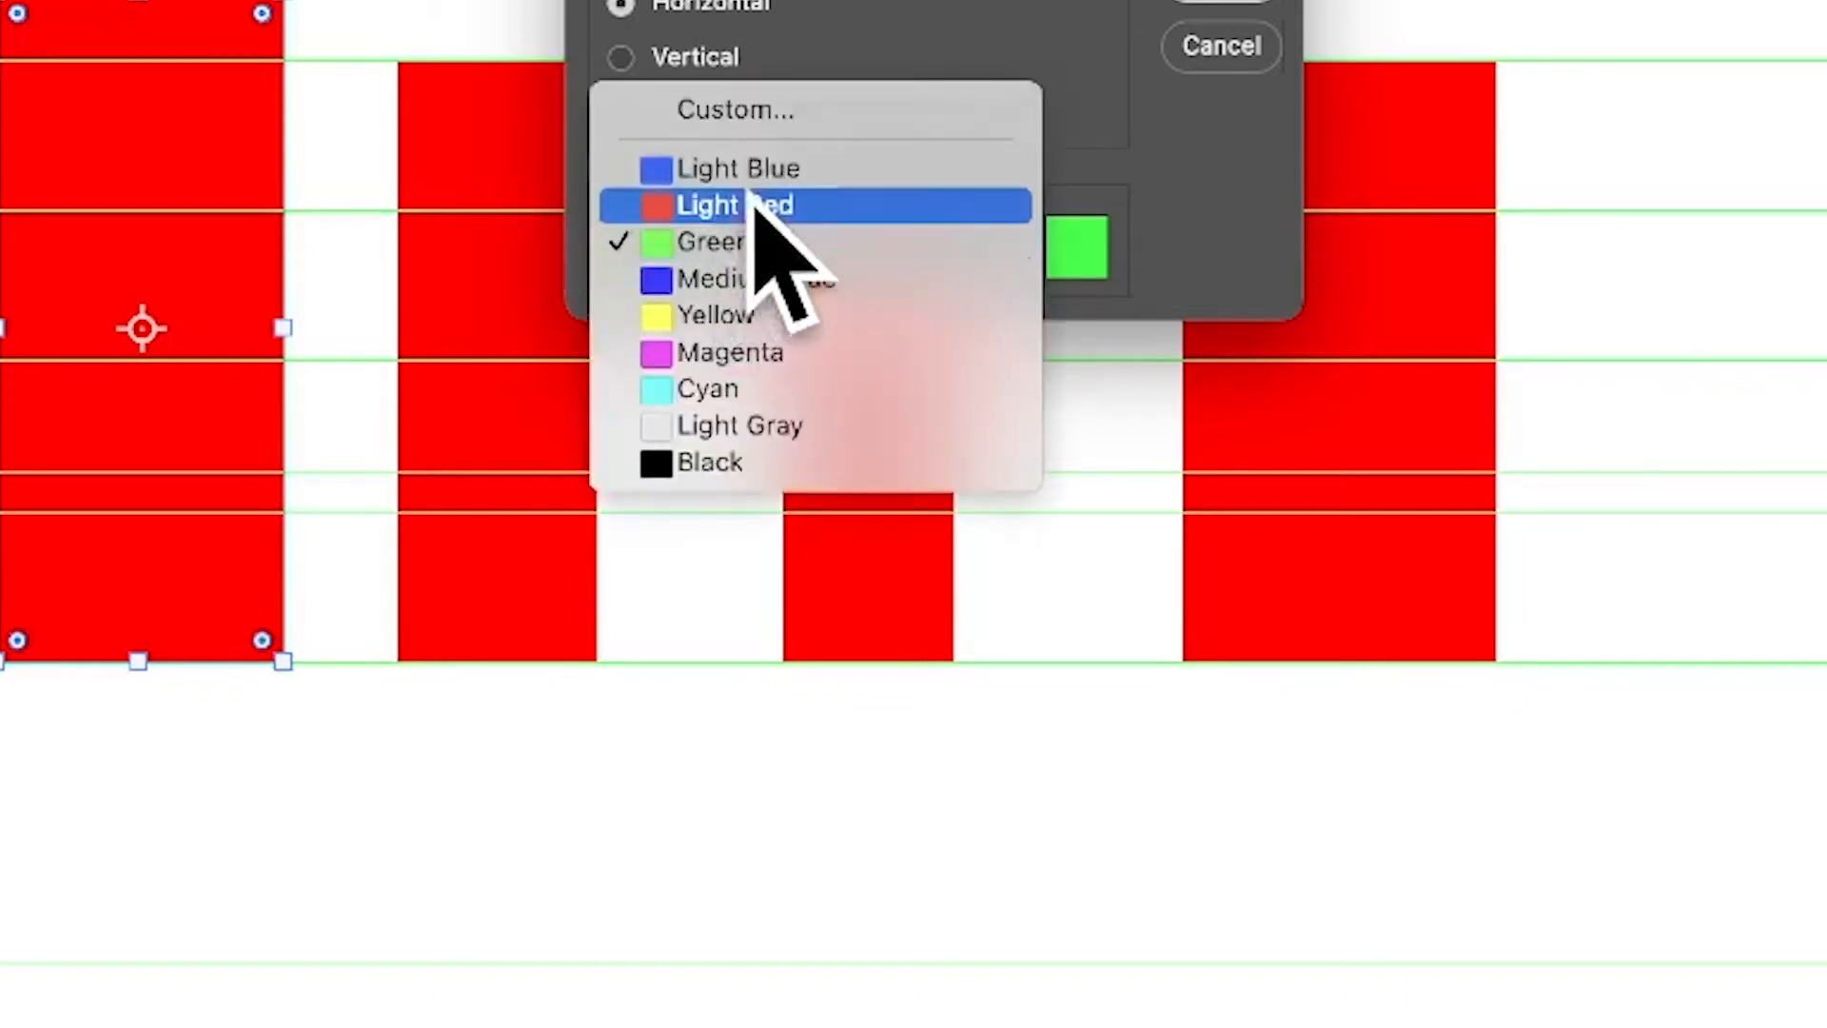
left_click(740, 390)
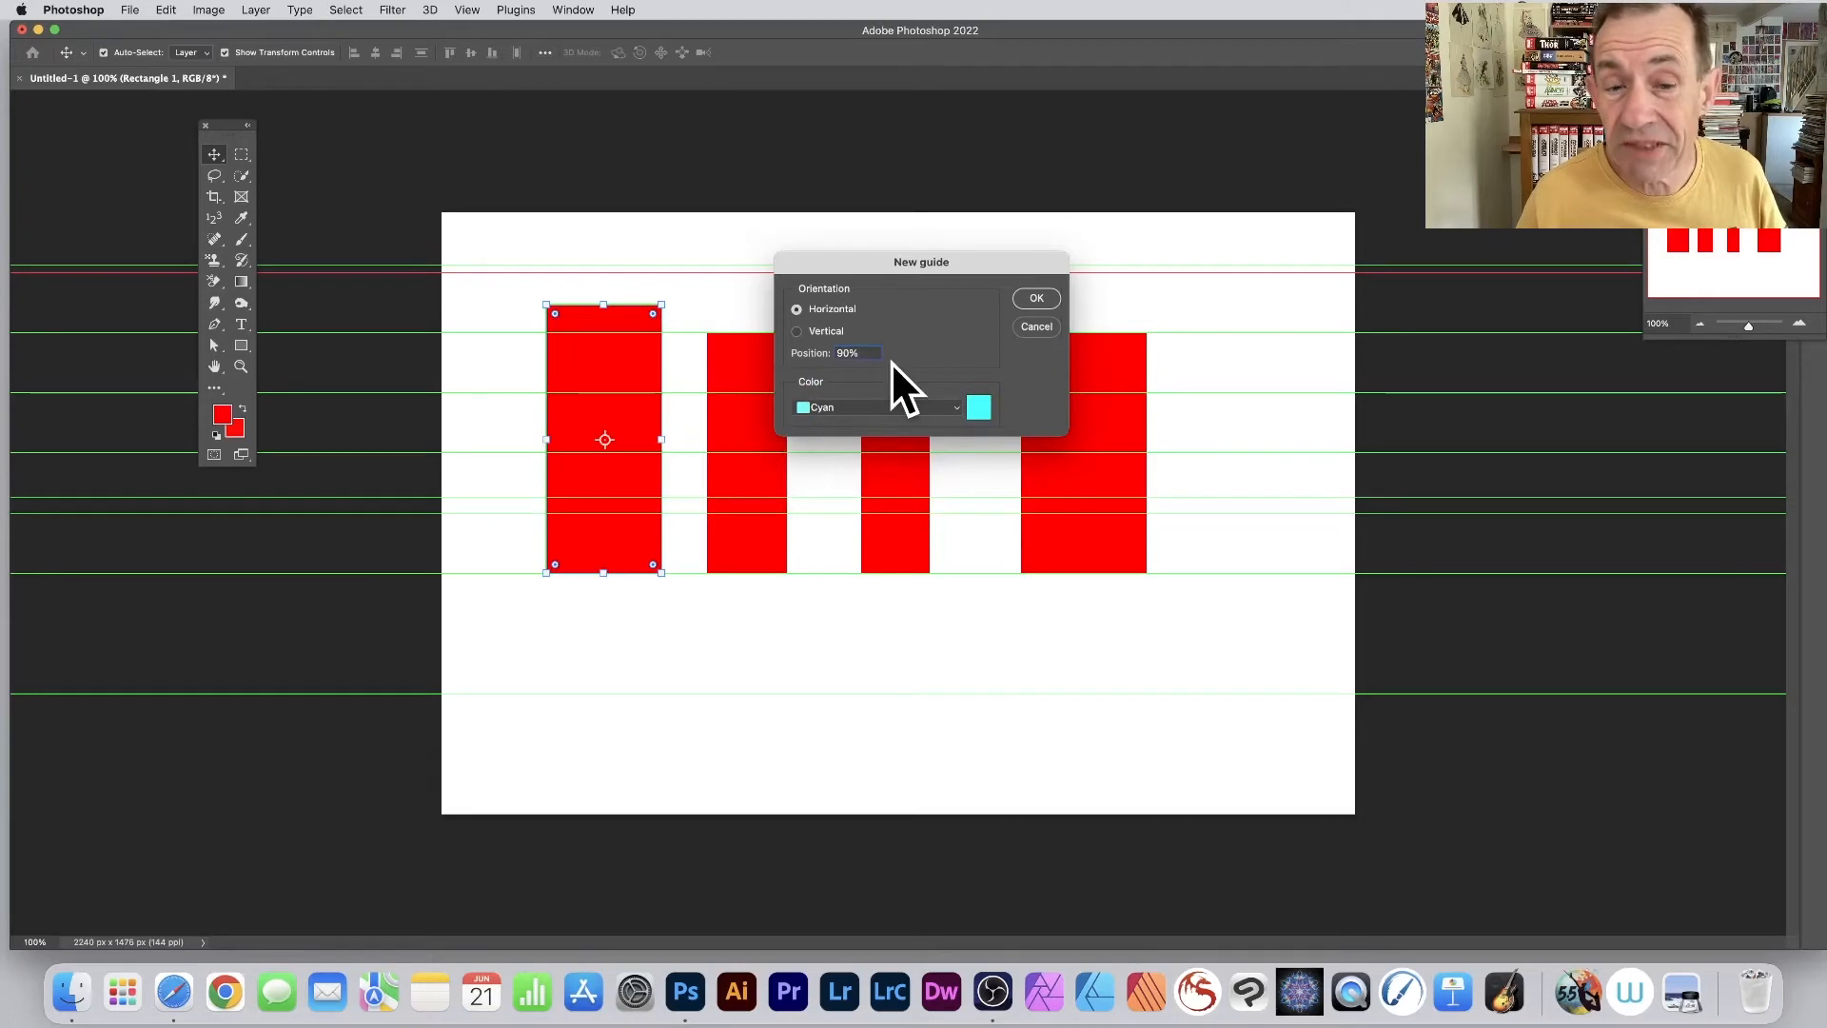
left_click(1035, 299)
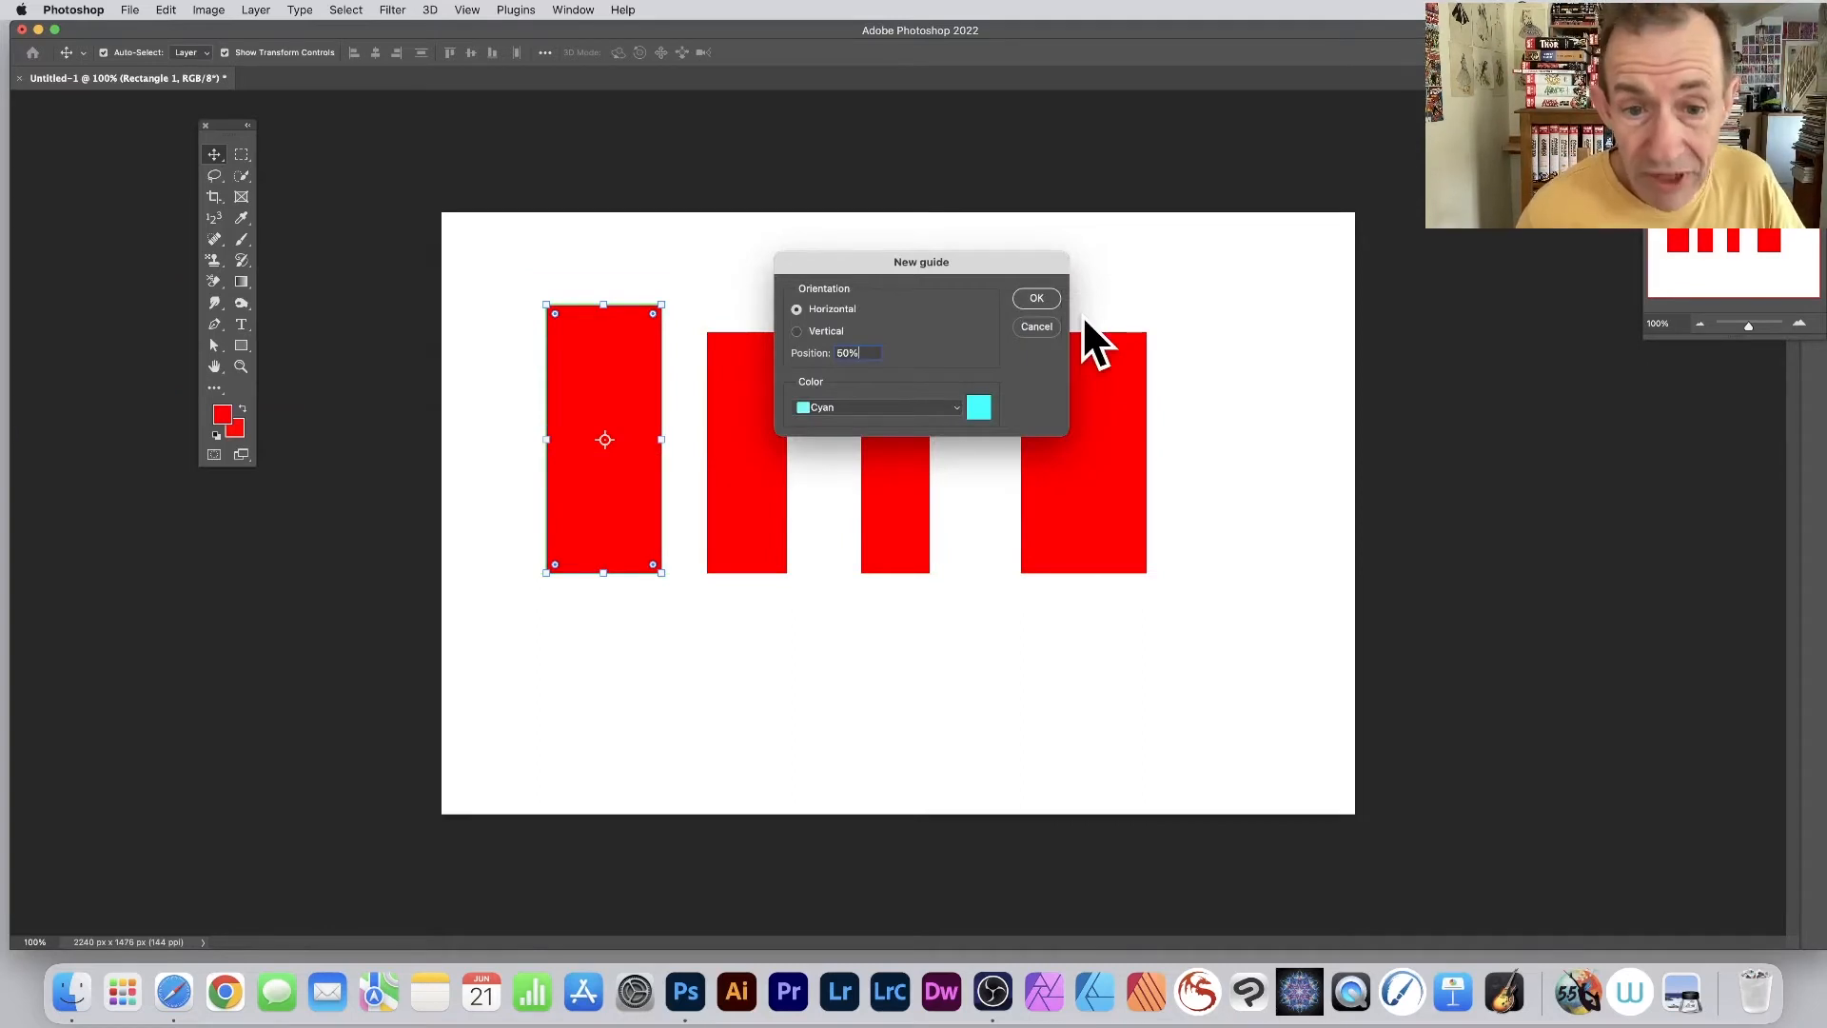
- Change the new 50% horizontal guide's custom colour to black and create it
left_click(981, 411)
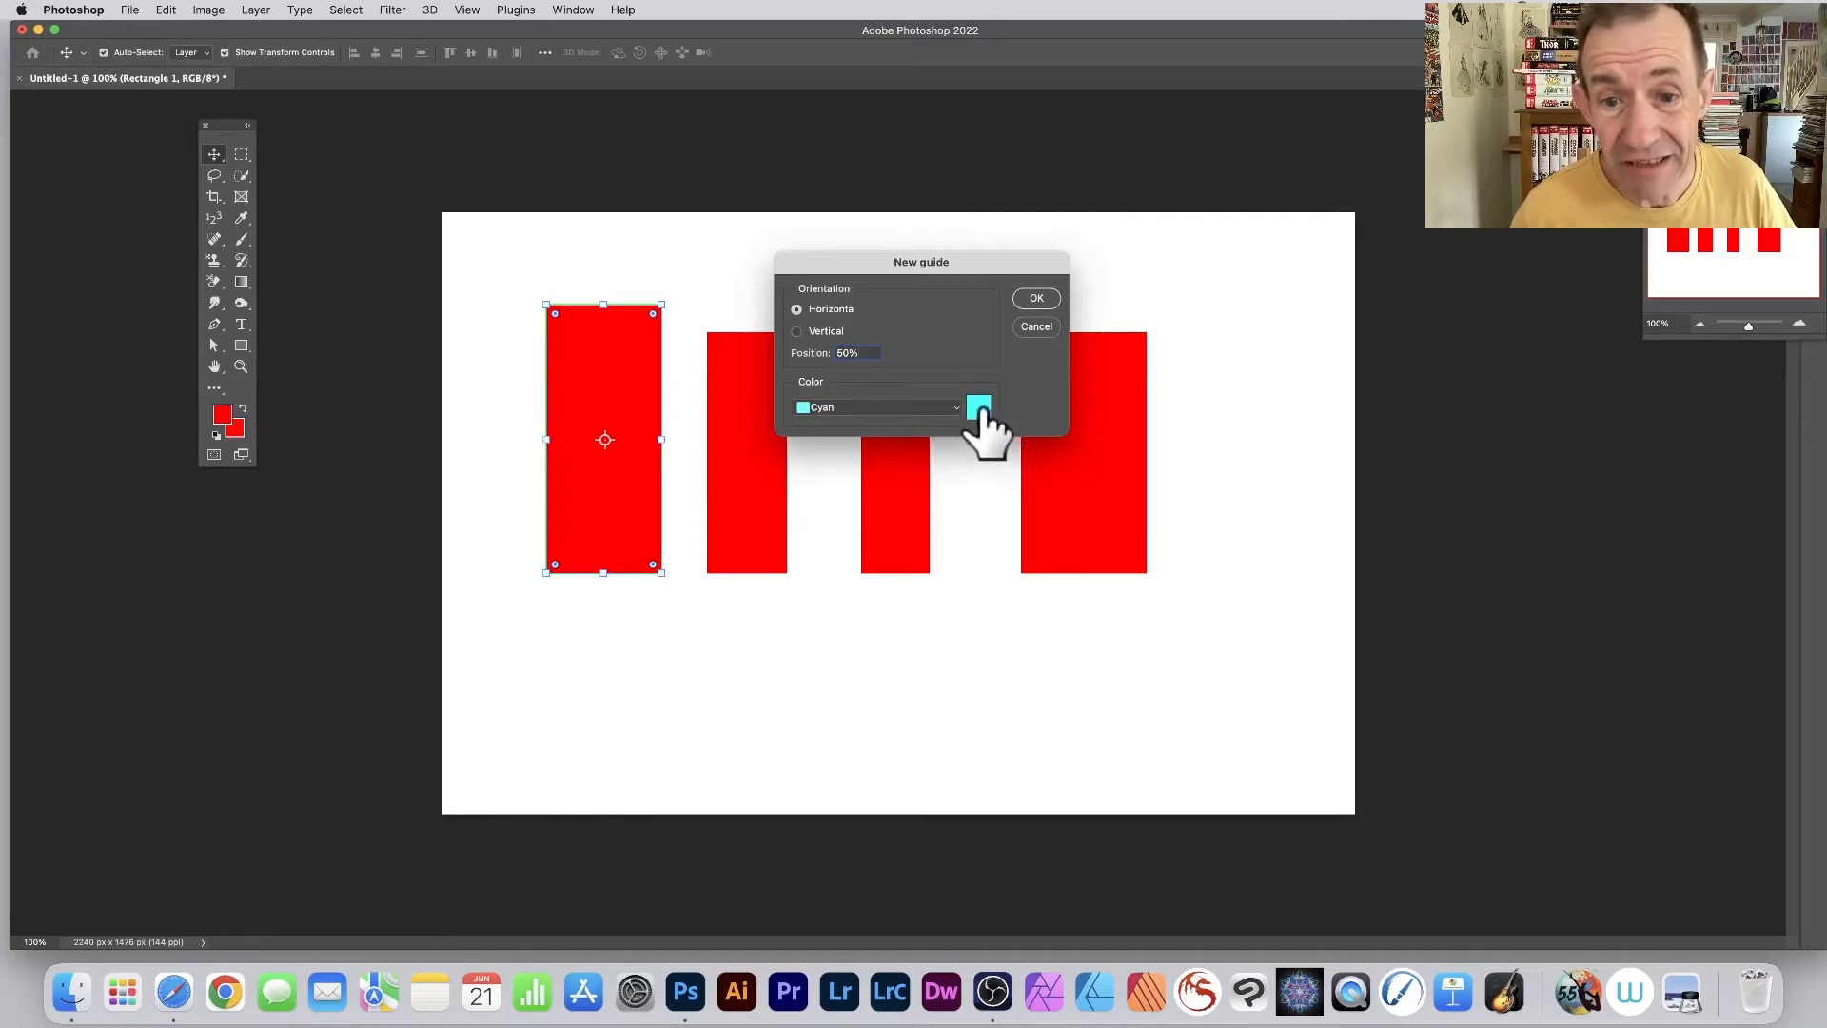
mouse_move(971, 413)
left_mouse_down()
mouse_move(989, 456)
mouse_move(971, 387)
mouse_move(983, 314)
left_mouse_up()
left_click(1124, 246)
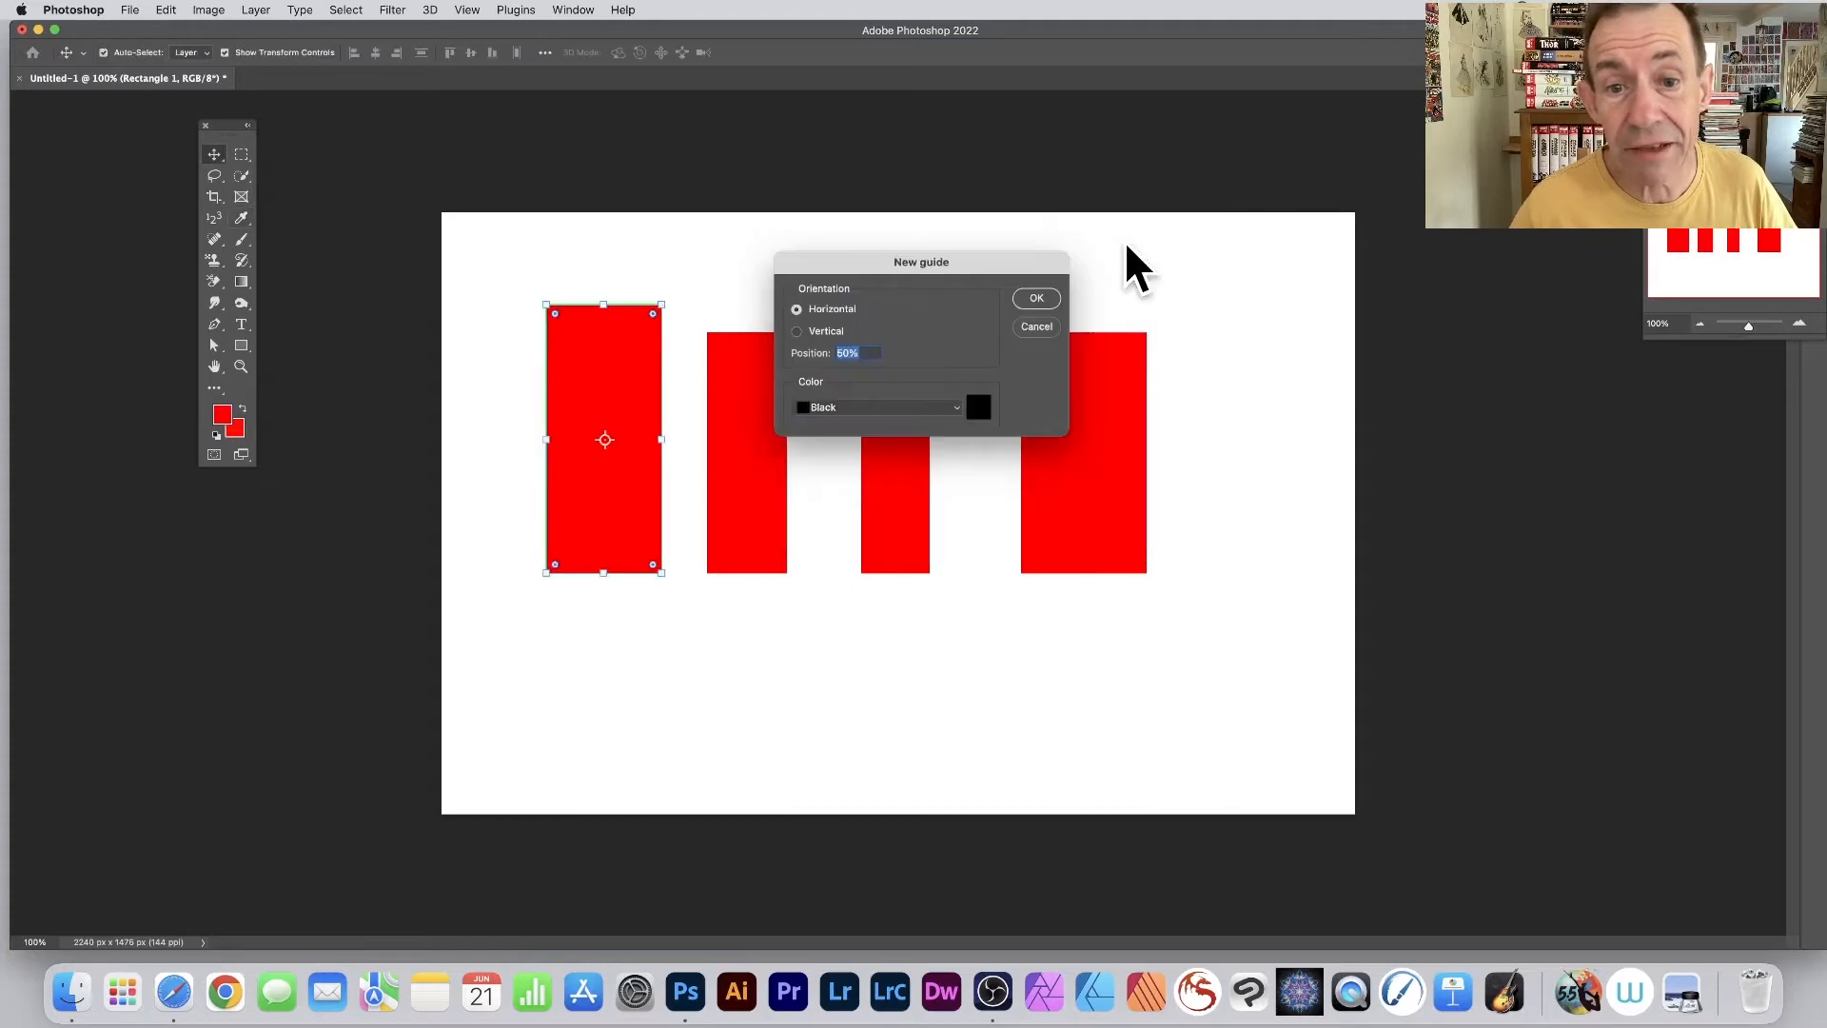
left_click(1036, 298)
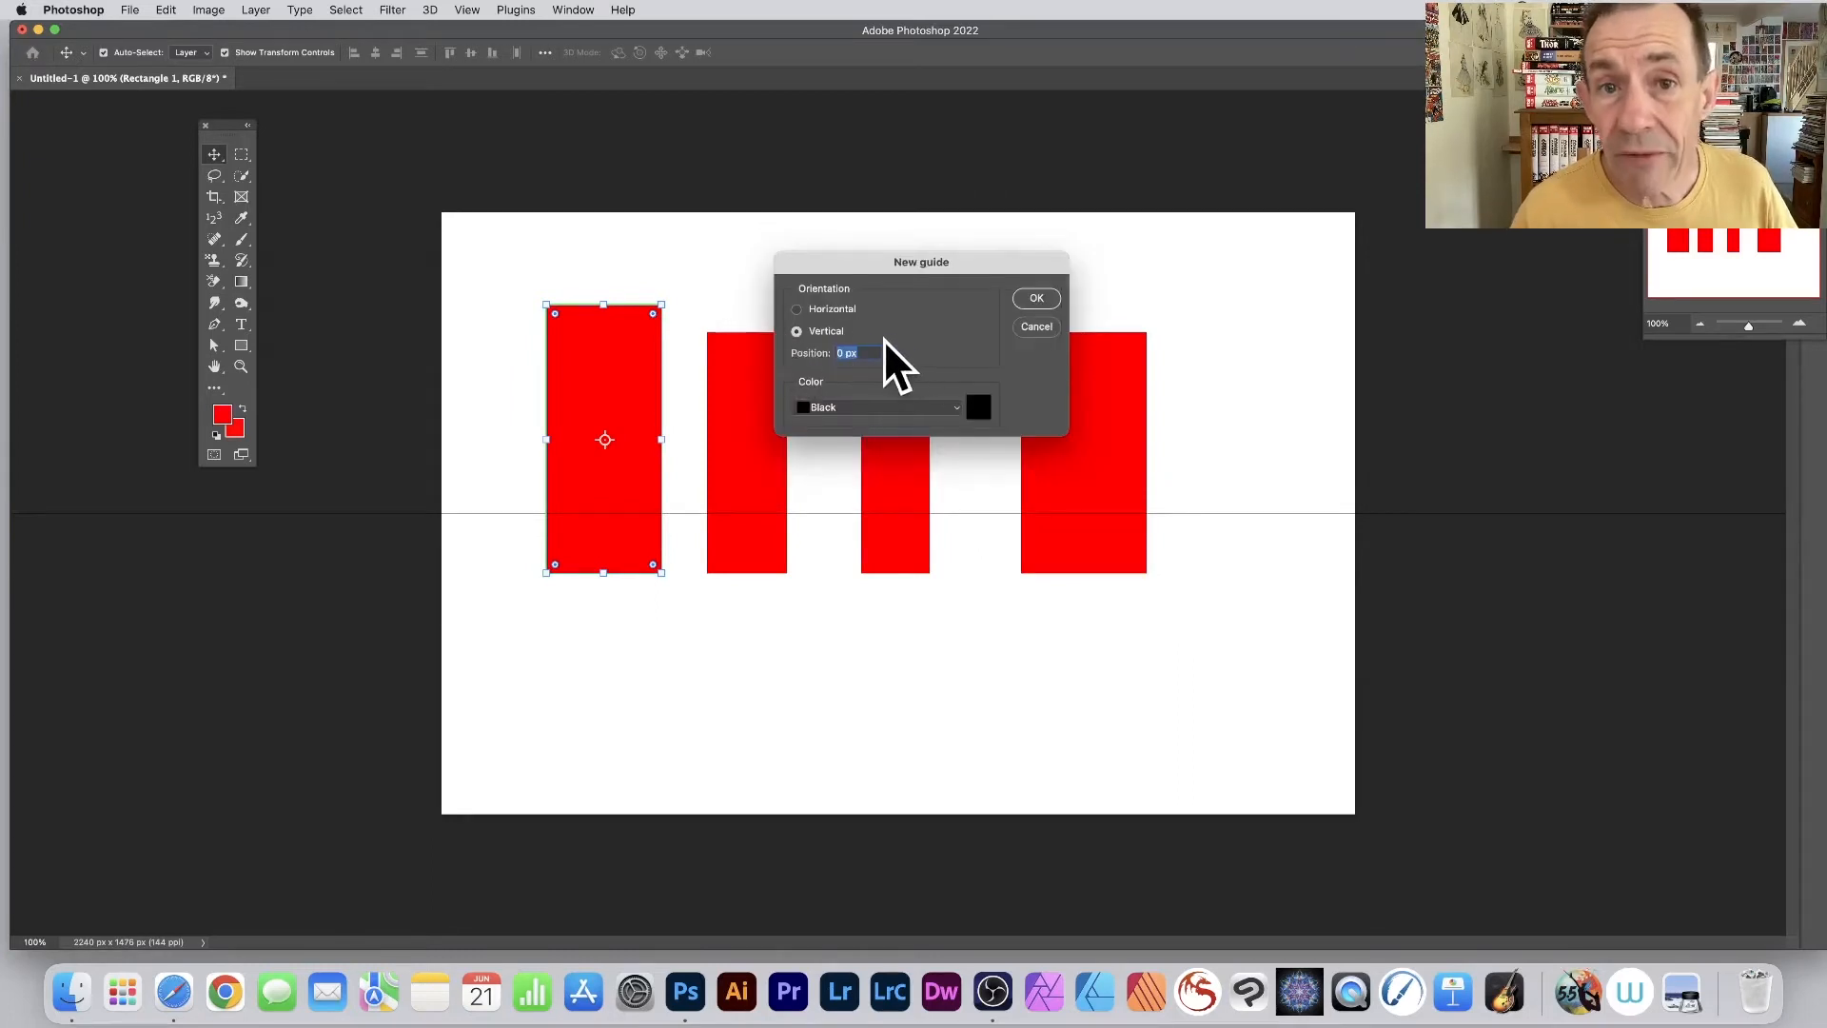
- Set the new vertical guide's position to 50% in black and create it
type("60")
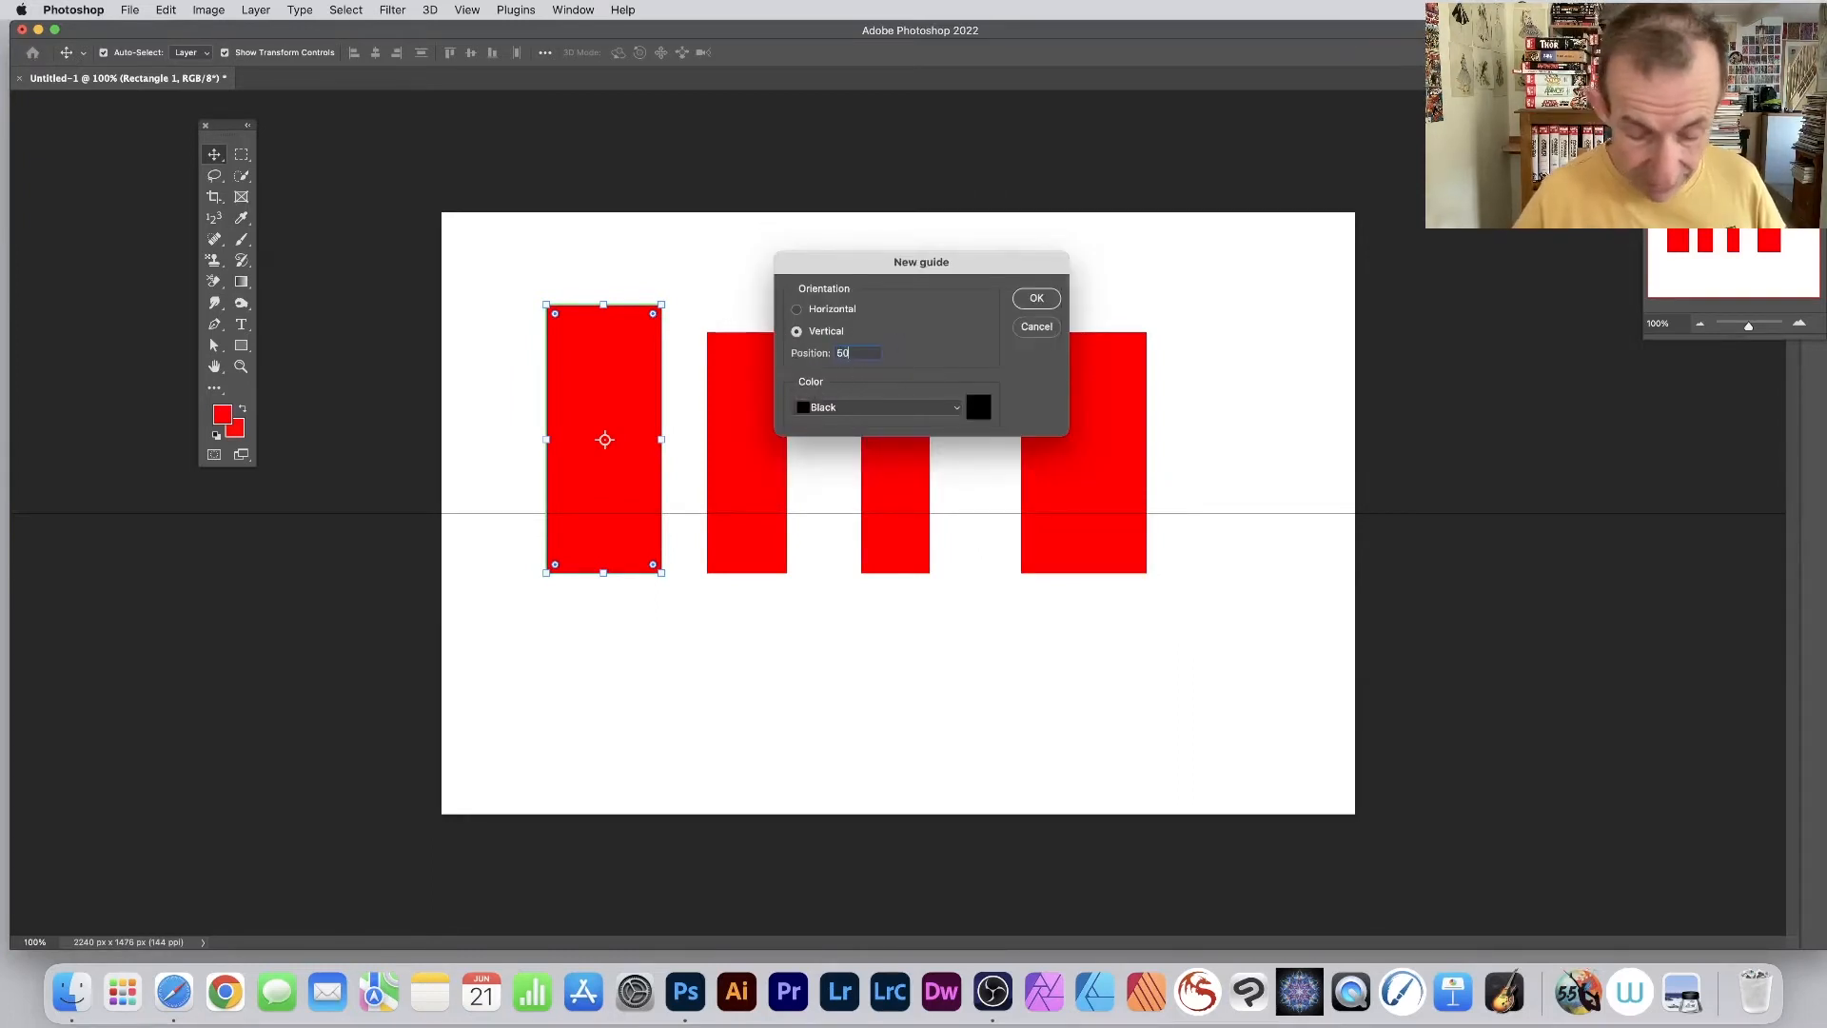
type("%")
key("Tab")
left_click(1038, 298)
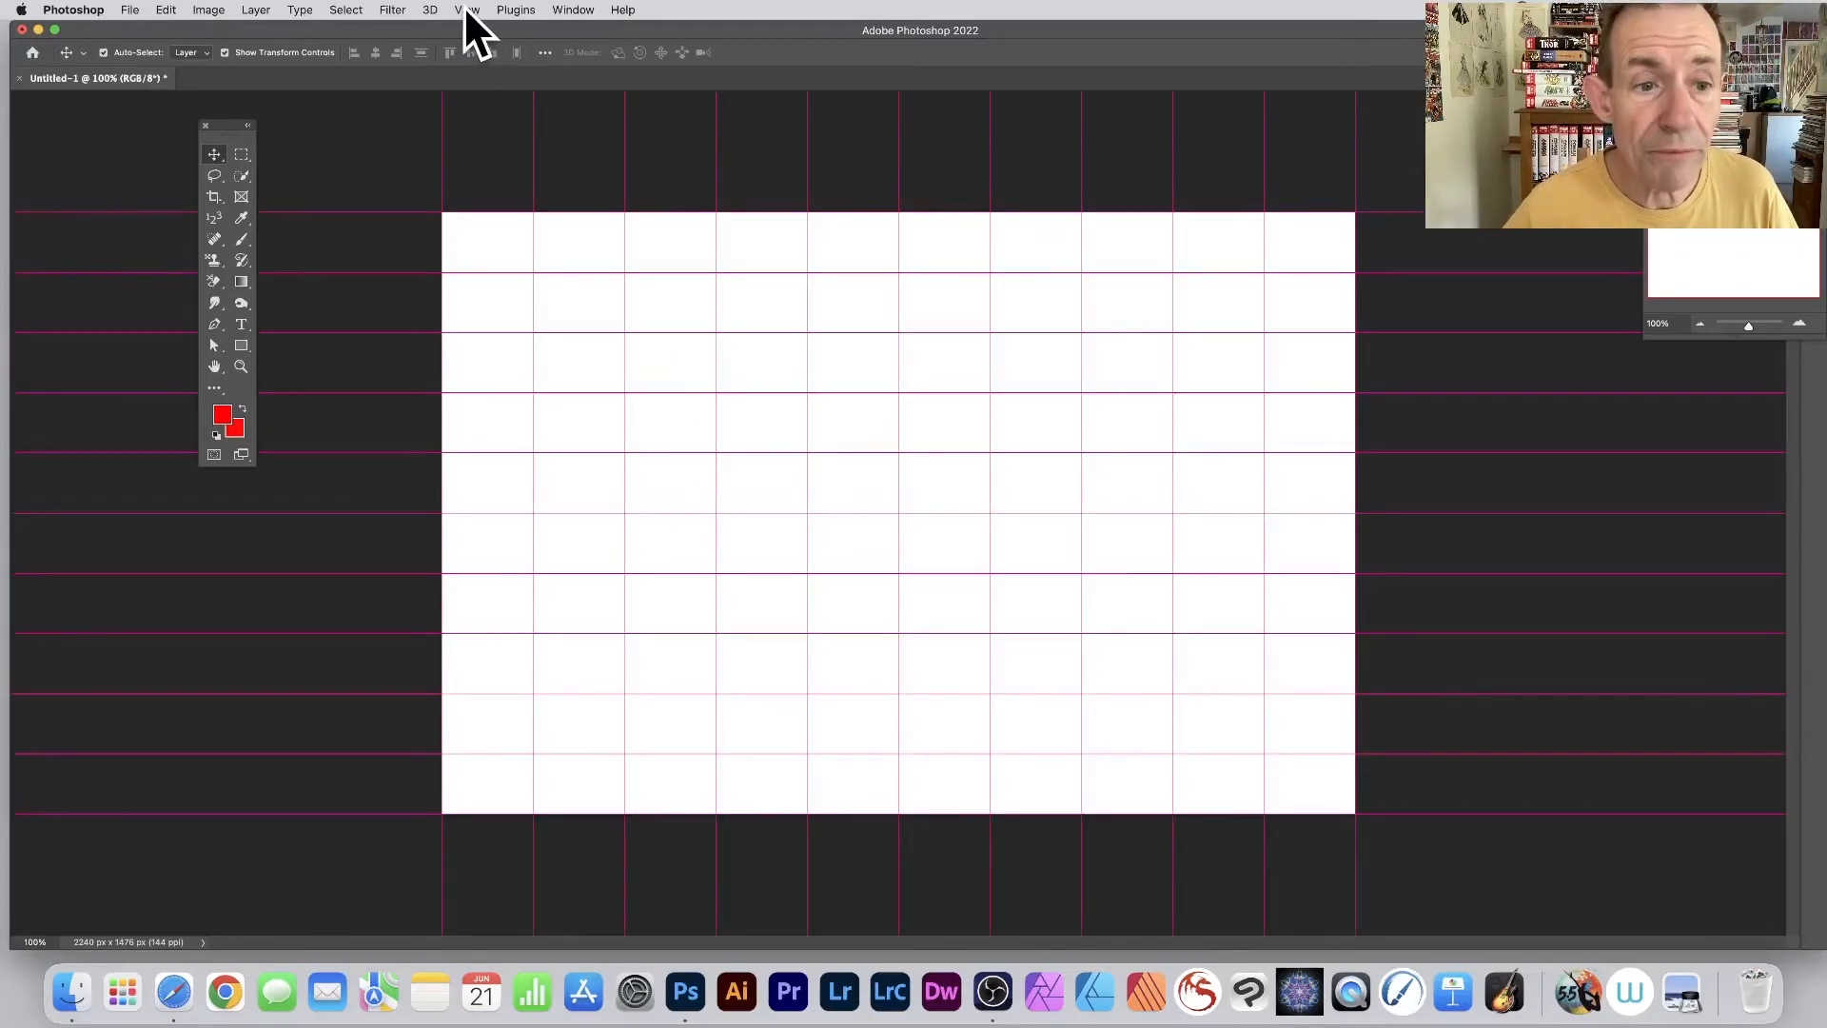
- Start a new guide layout for the canvas and set its custom guide colour to blue 0084ff
left_click(466, 11)
mouse_move(488, 441)
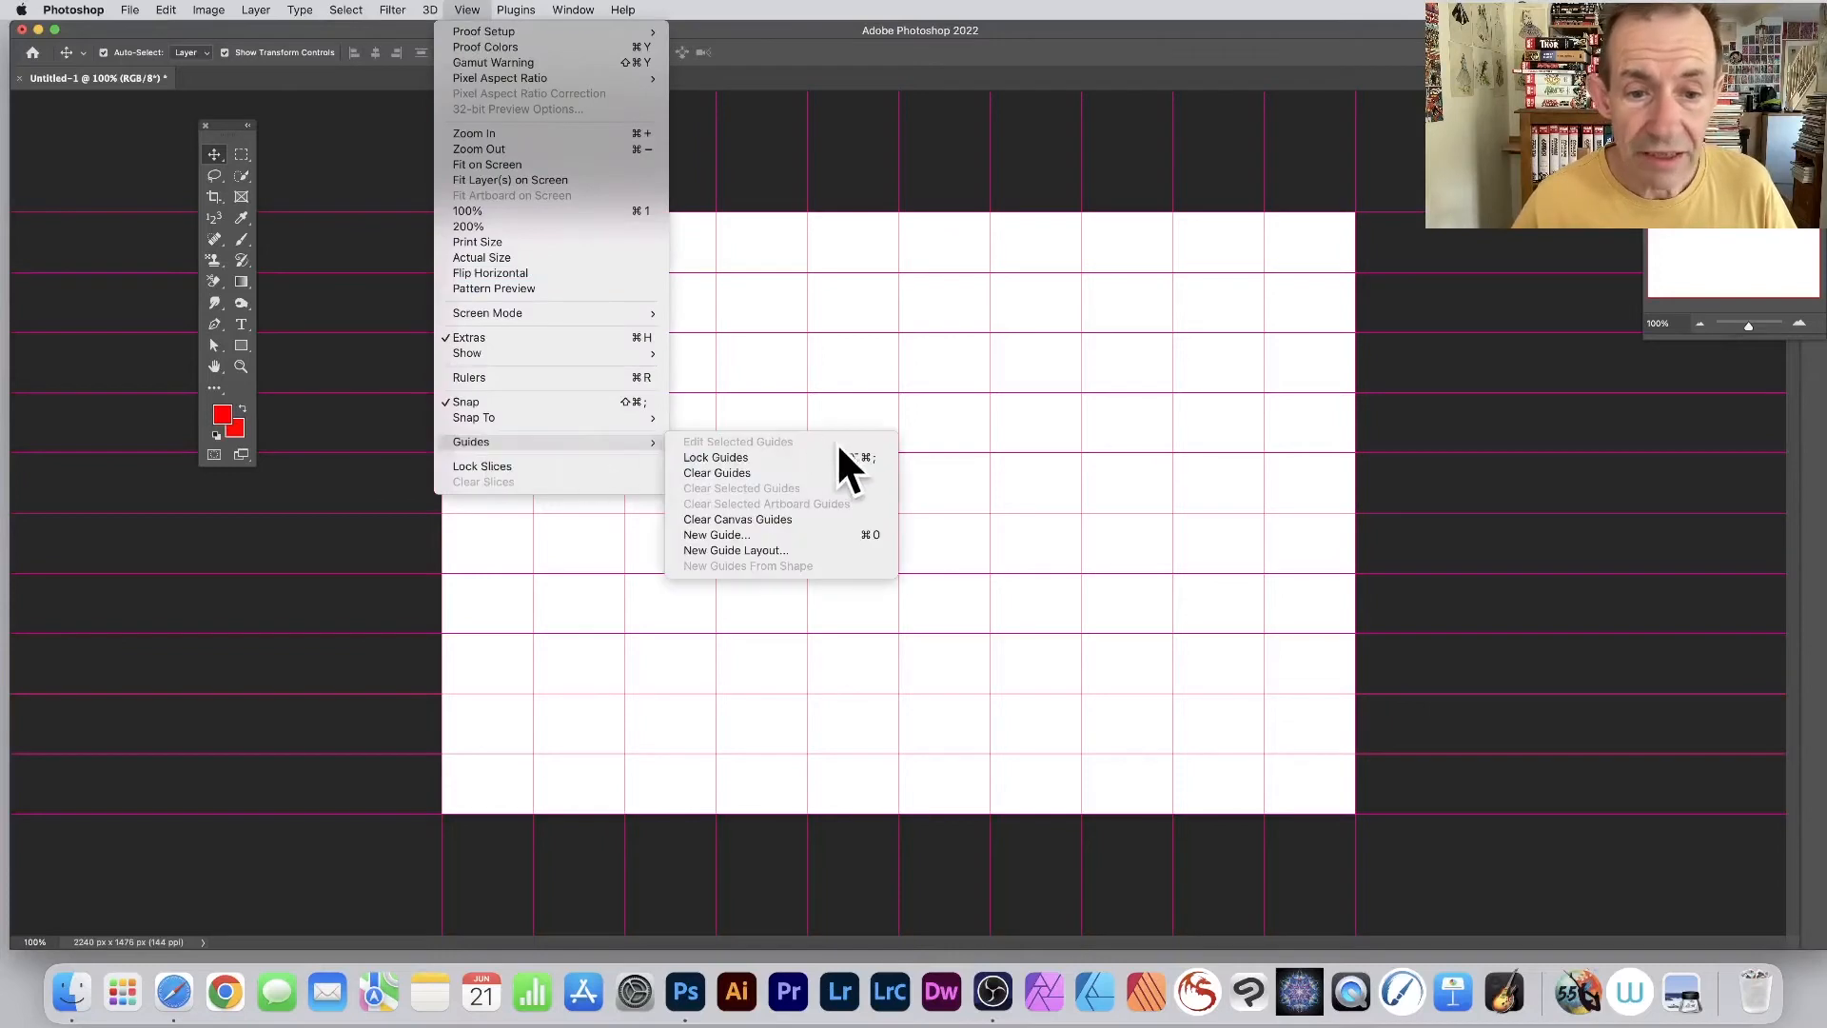
left_click(775, 551)
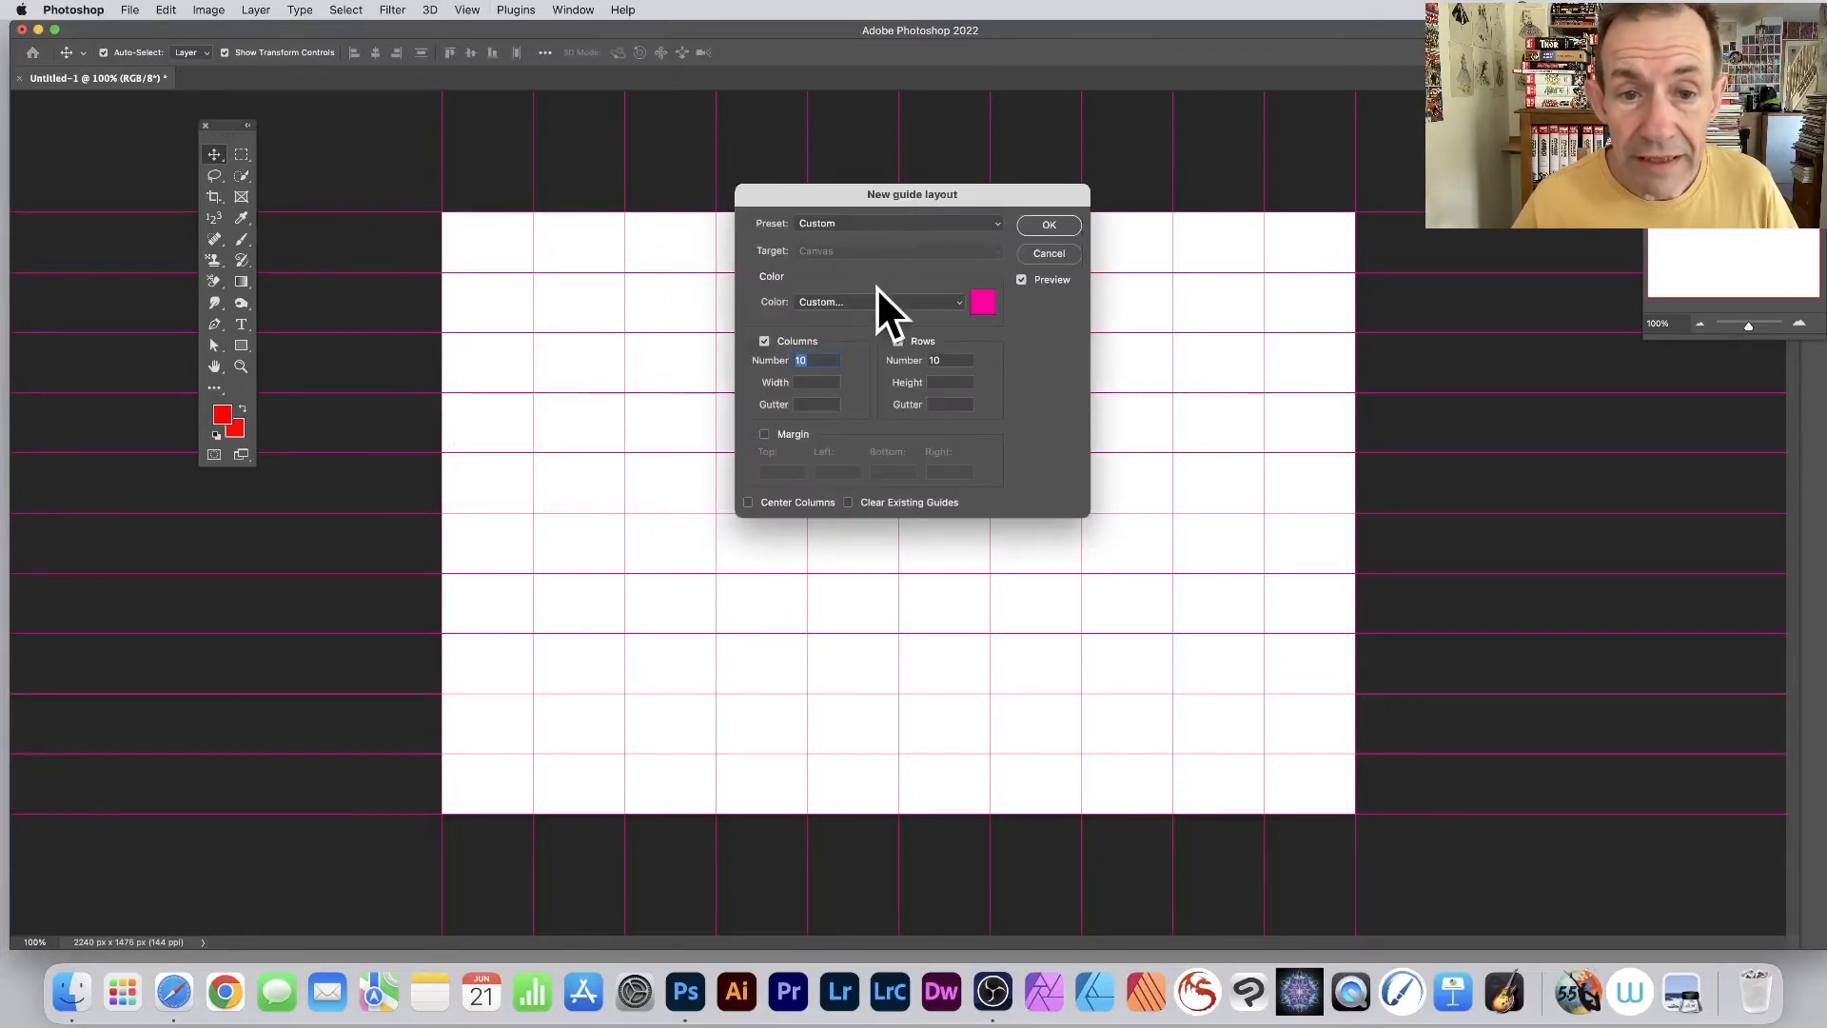
left_click(981, 302)
left_click(998, 342)
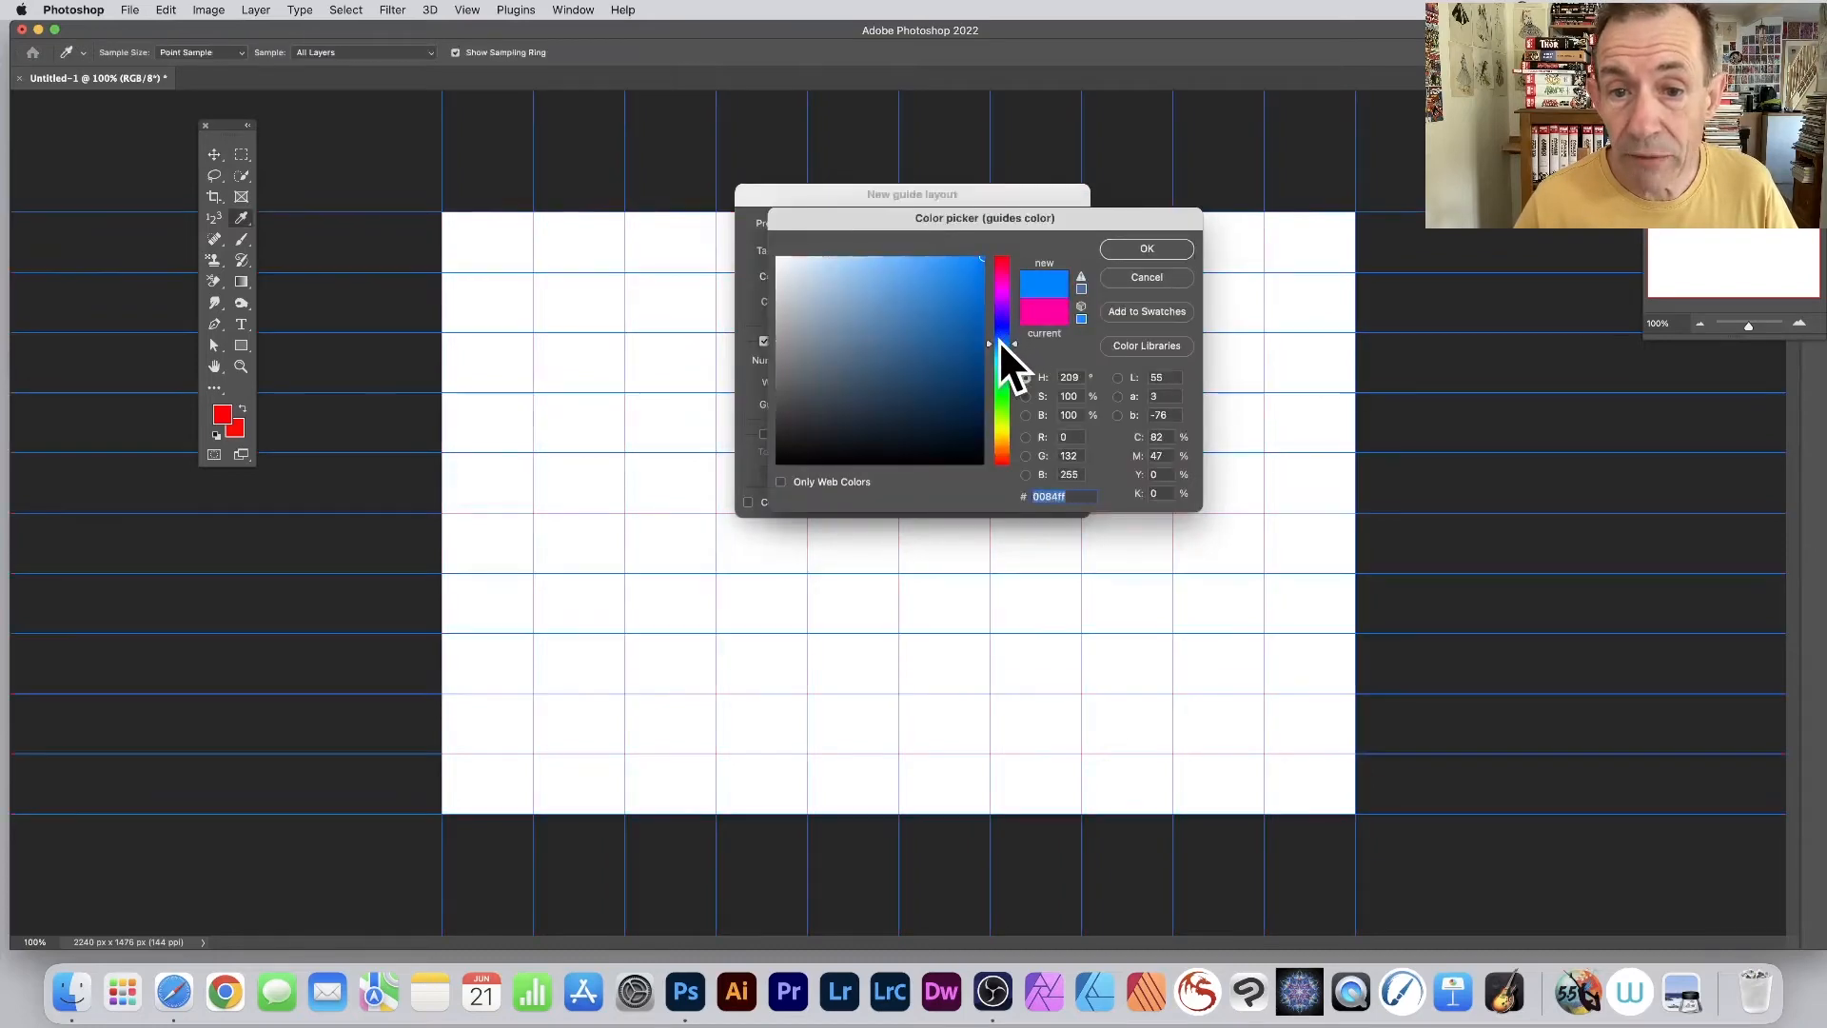
left_click(1129, 247)
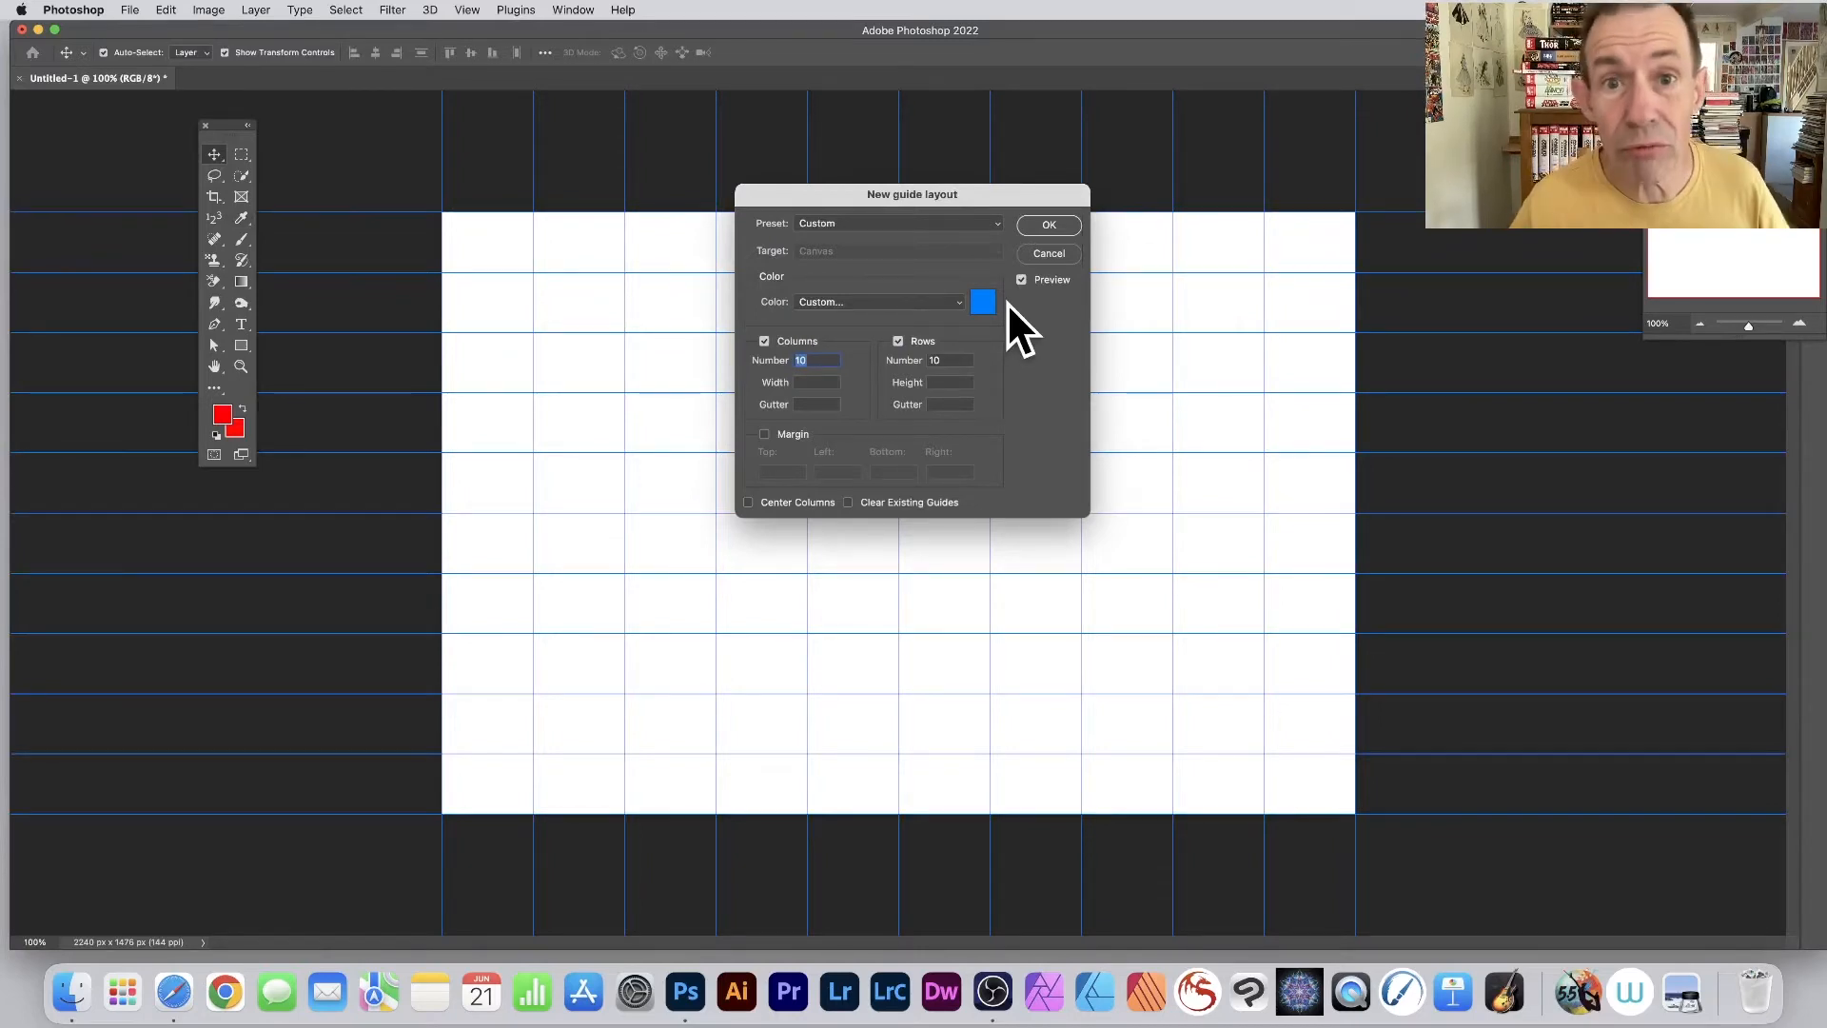
- Set the guide layout to 5 columns and 5 rows and apply it
type("5")
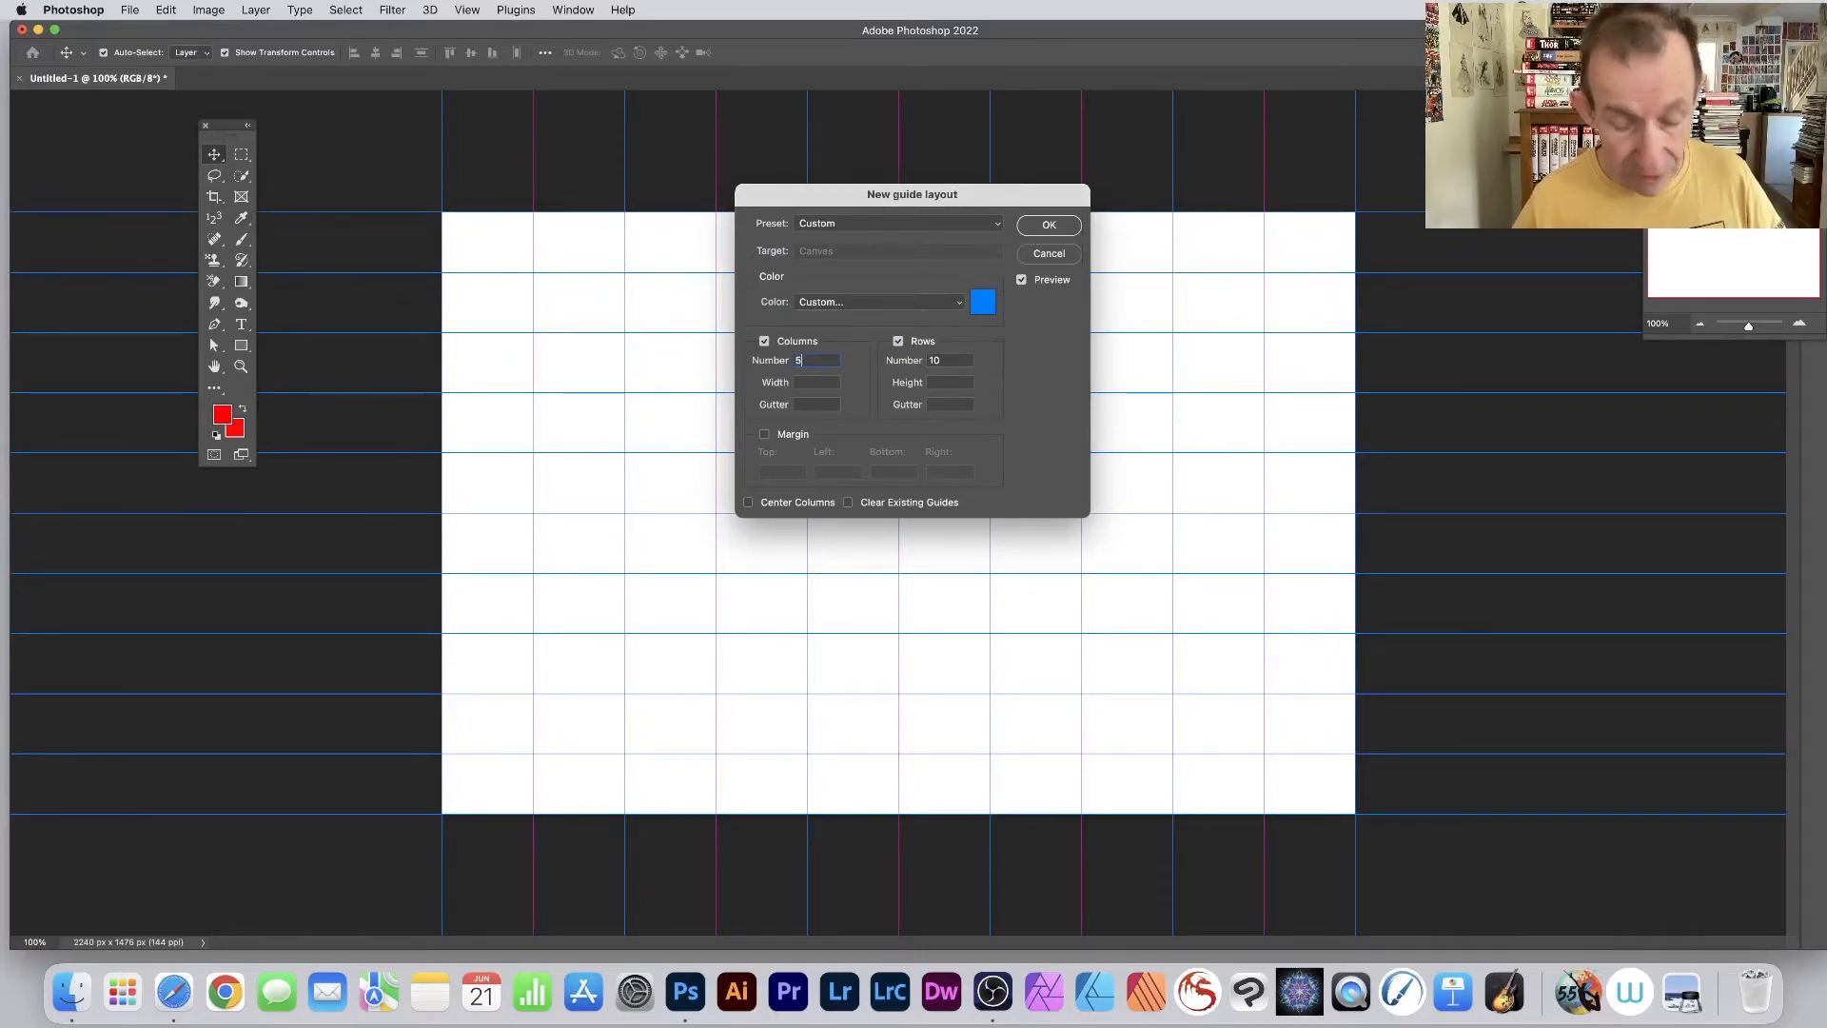
key("Tab")
double_click(943, 360)
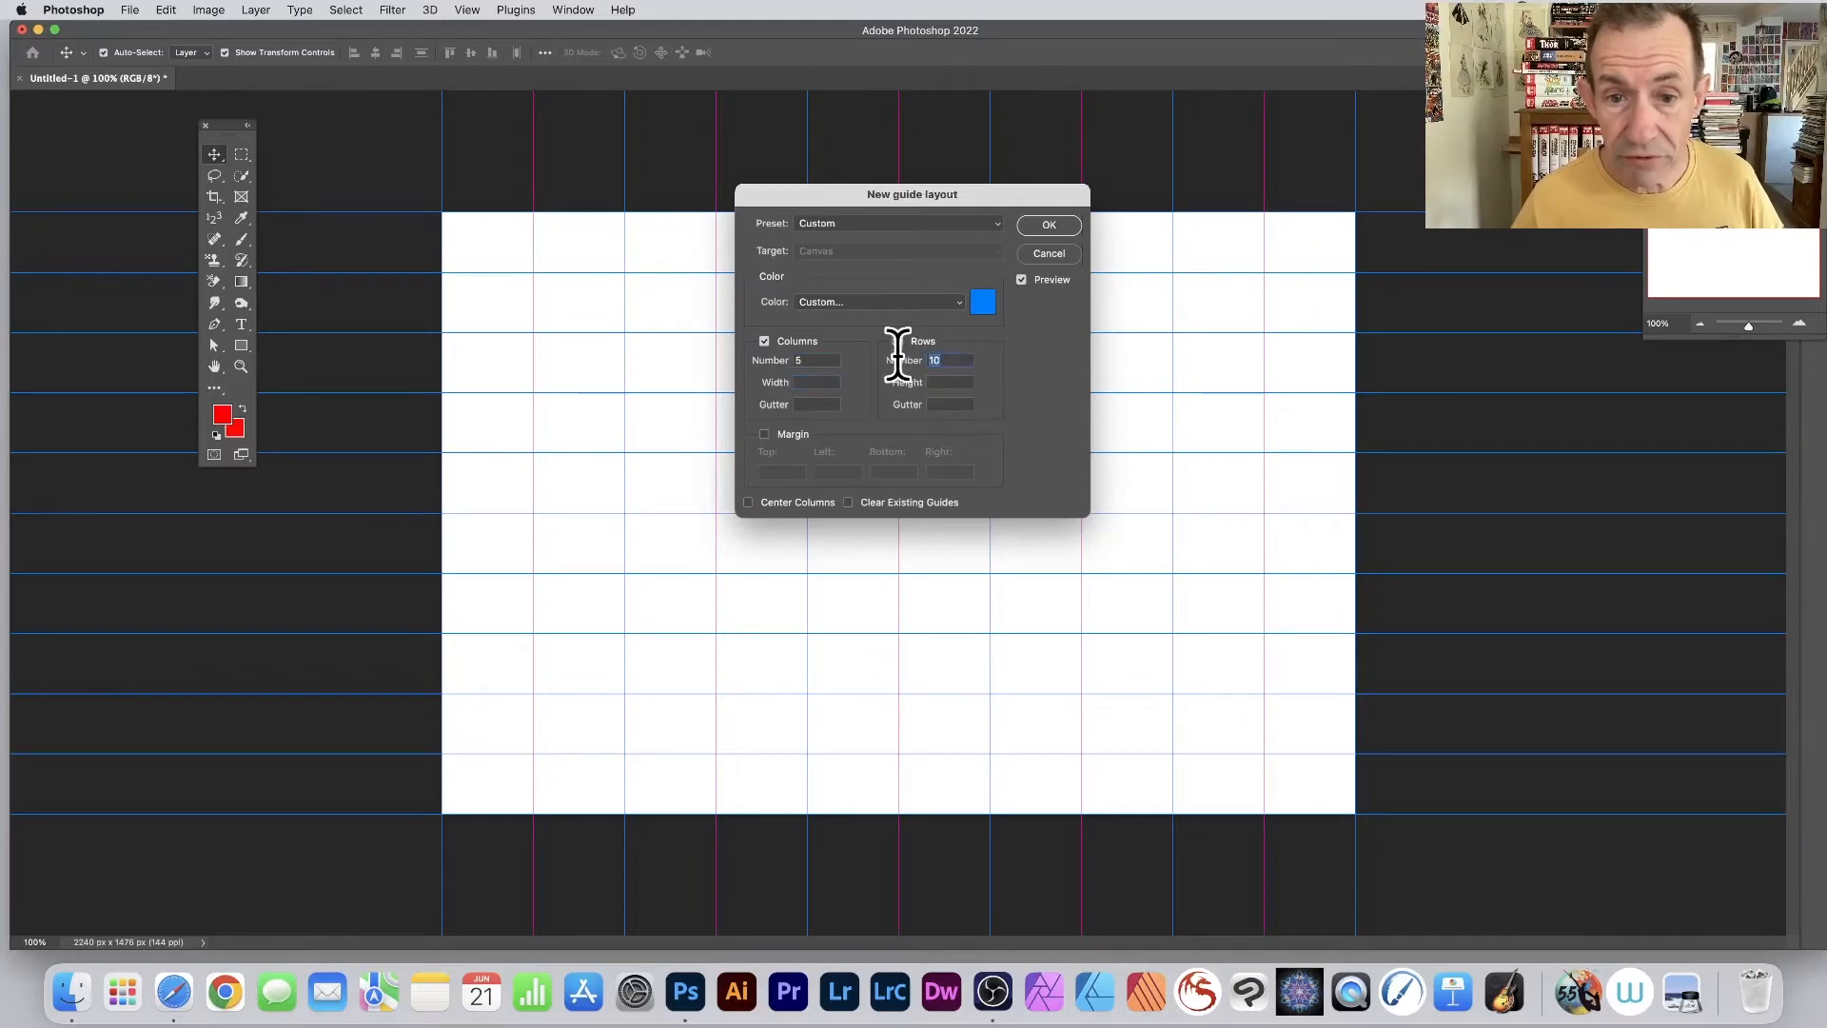
type("5")
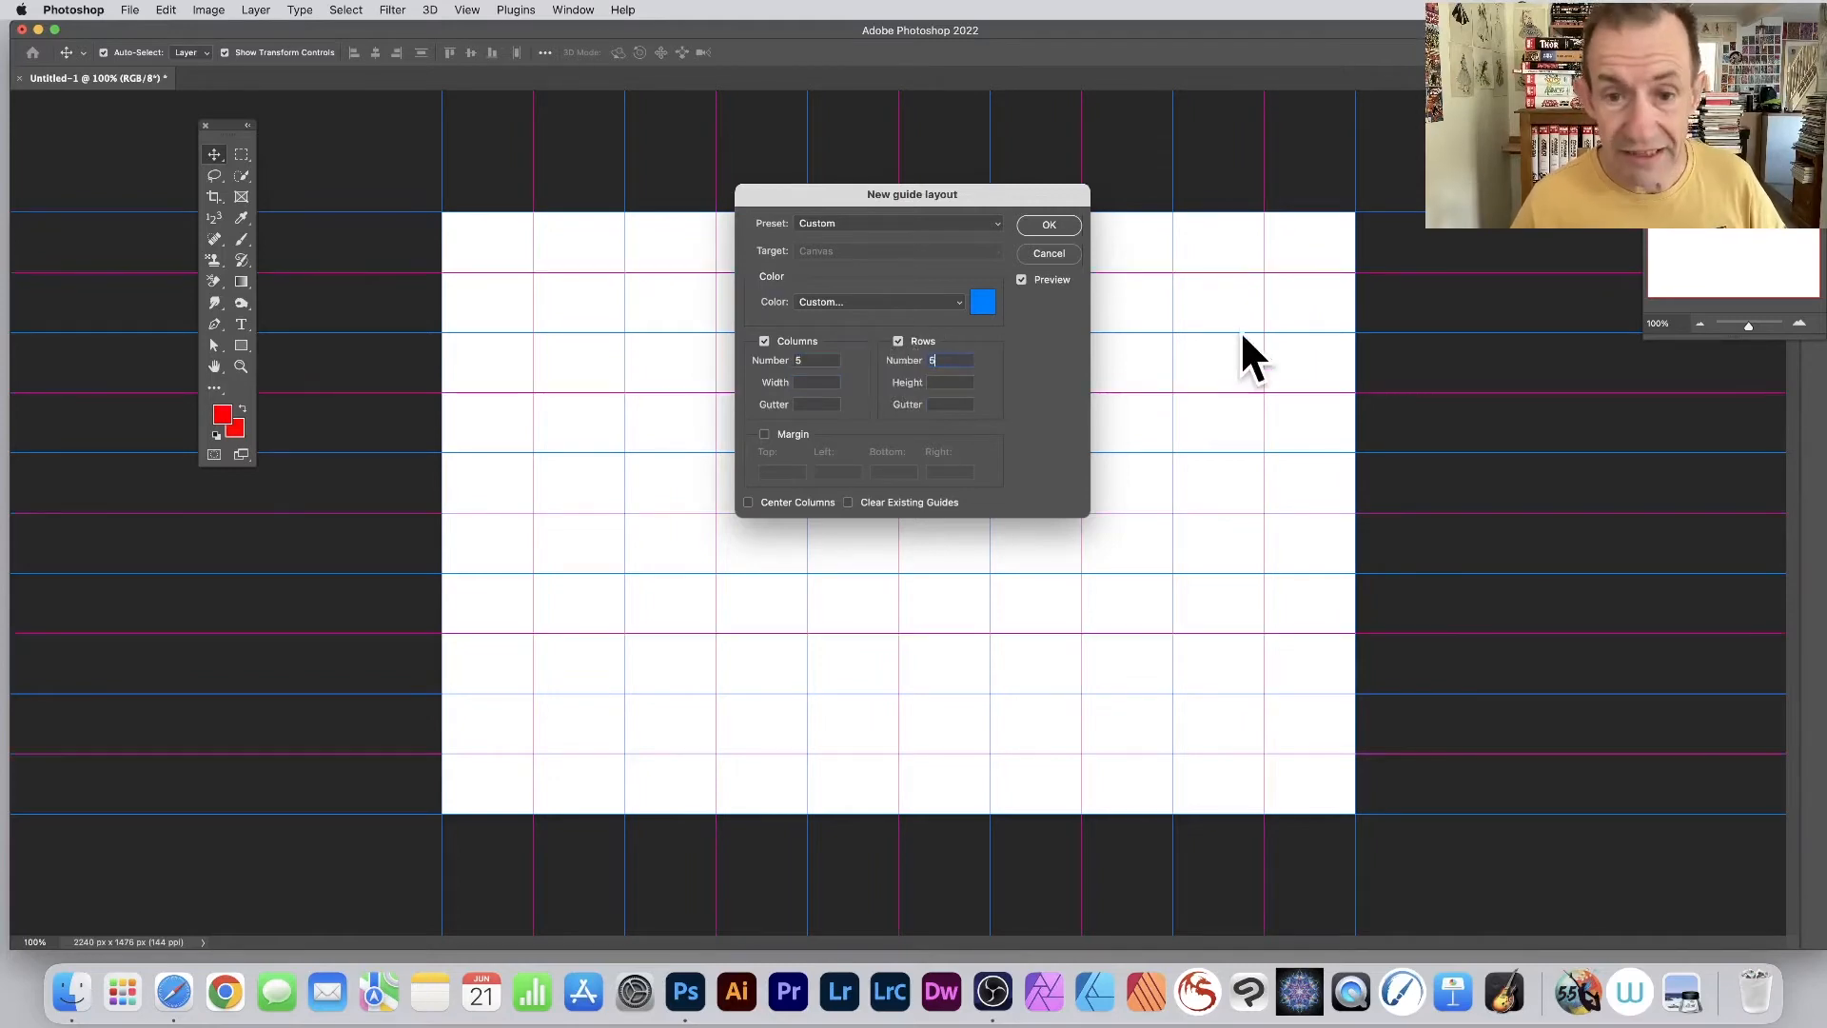
left_click(1050, 225)
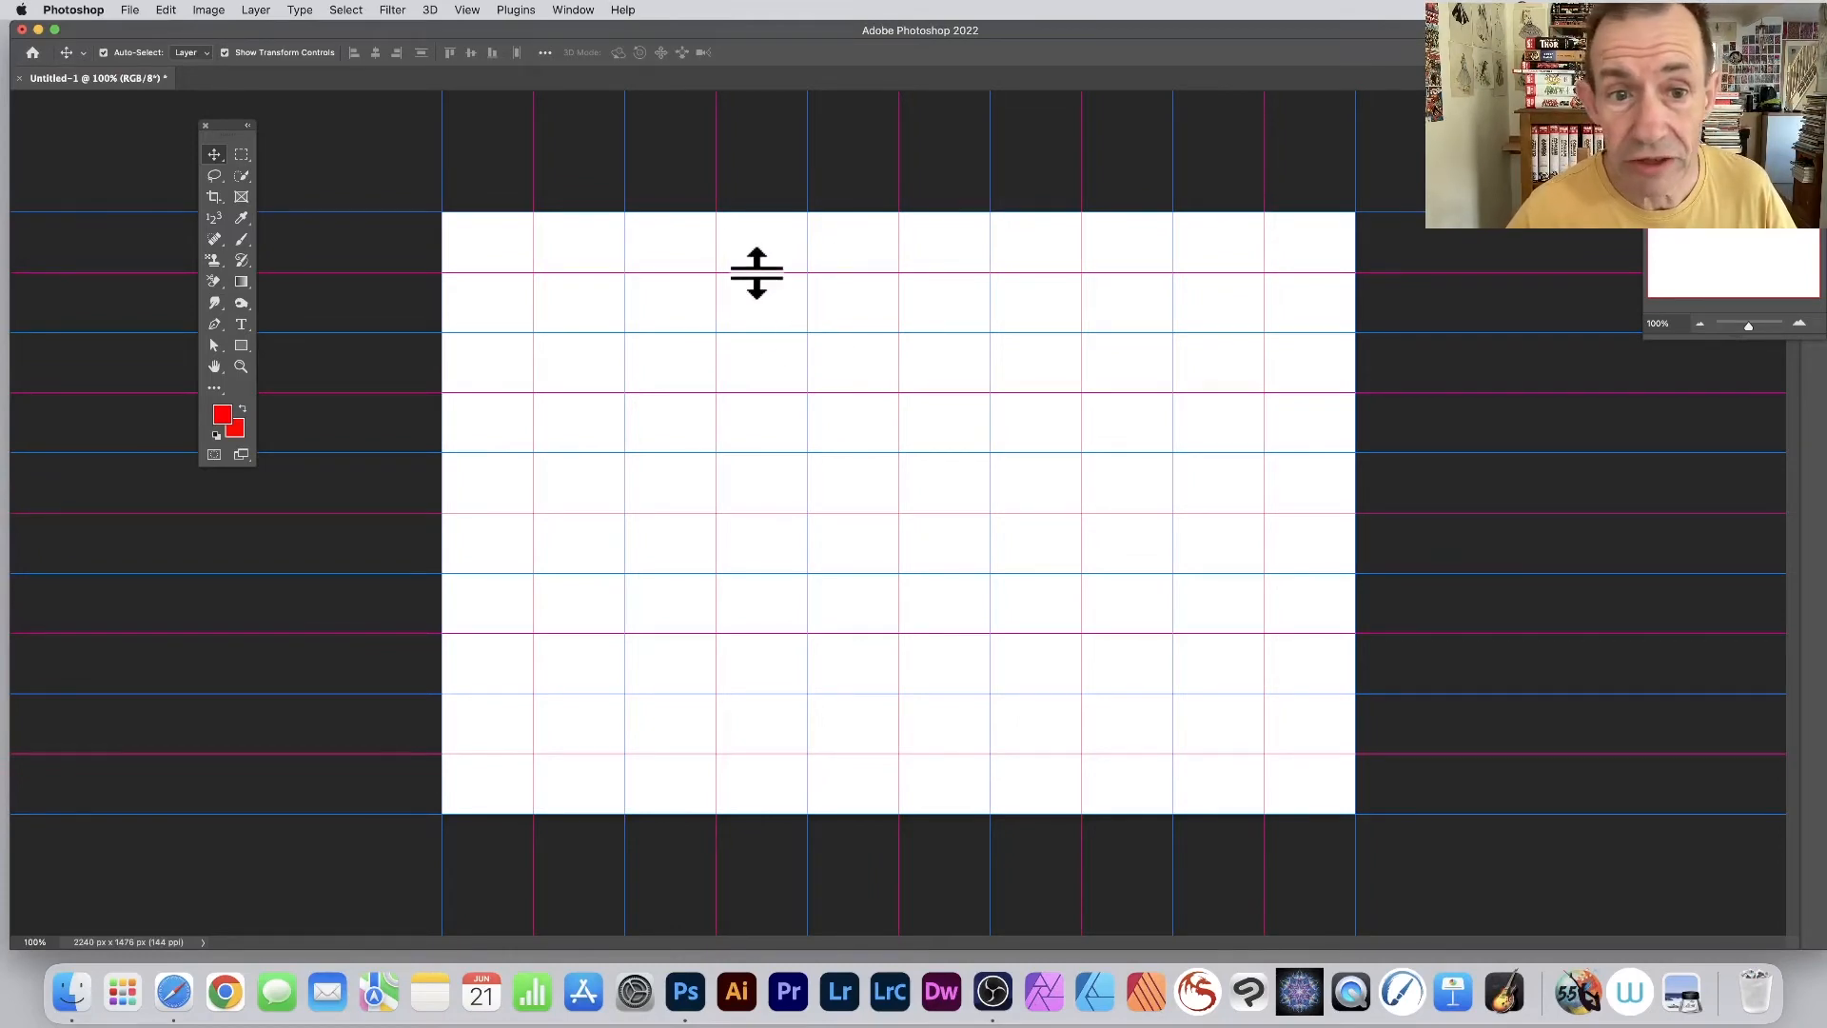
- Move the uppermost magenta horizontal guide down past the blue guide below it and delete it
left_click_drag(756, 274, 771, 358)
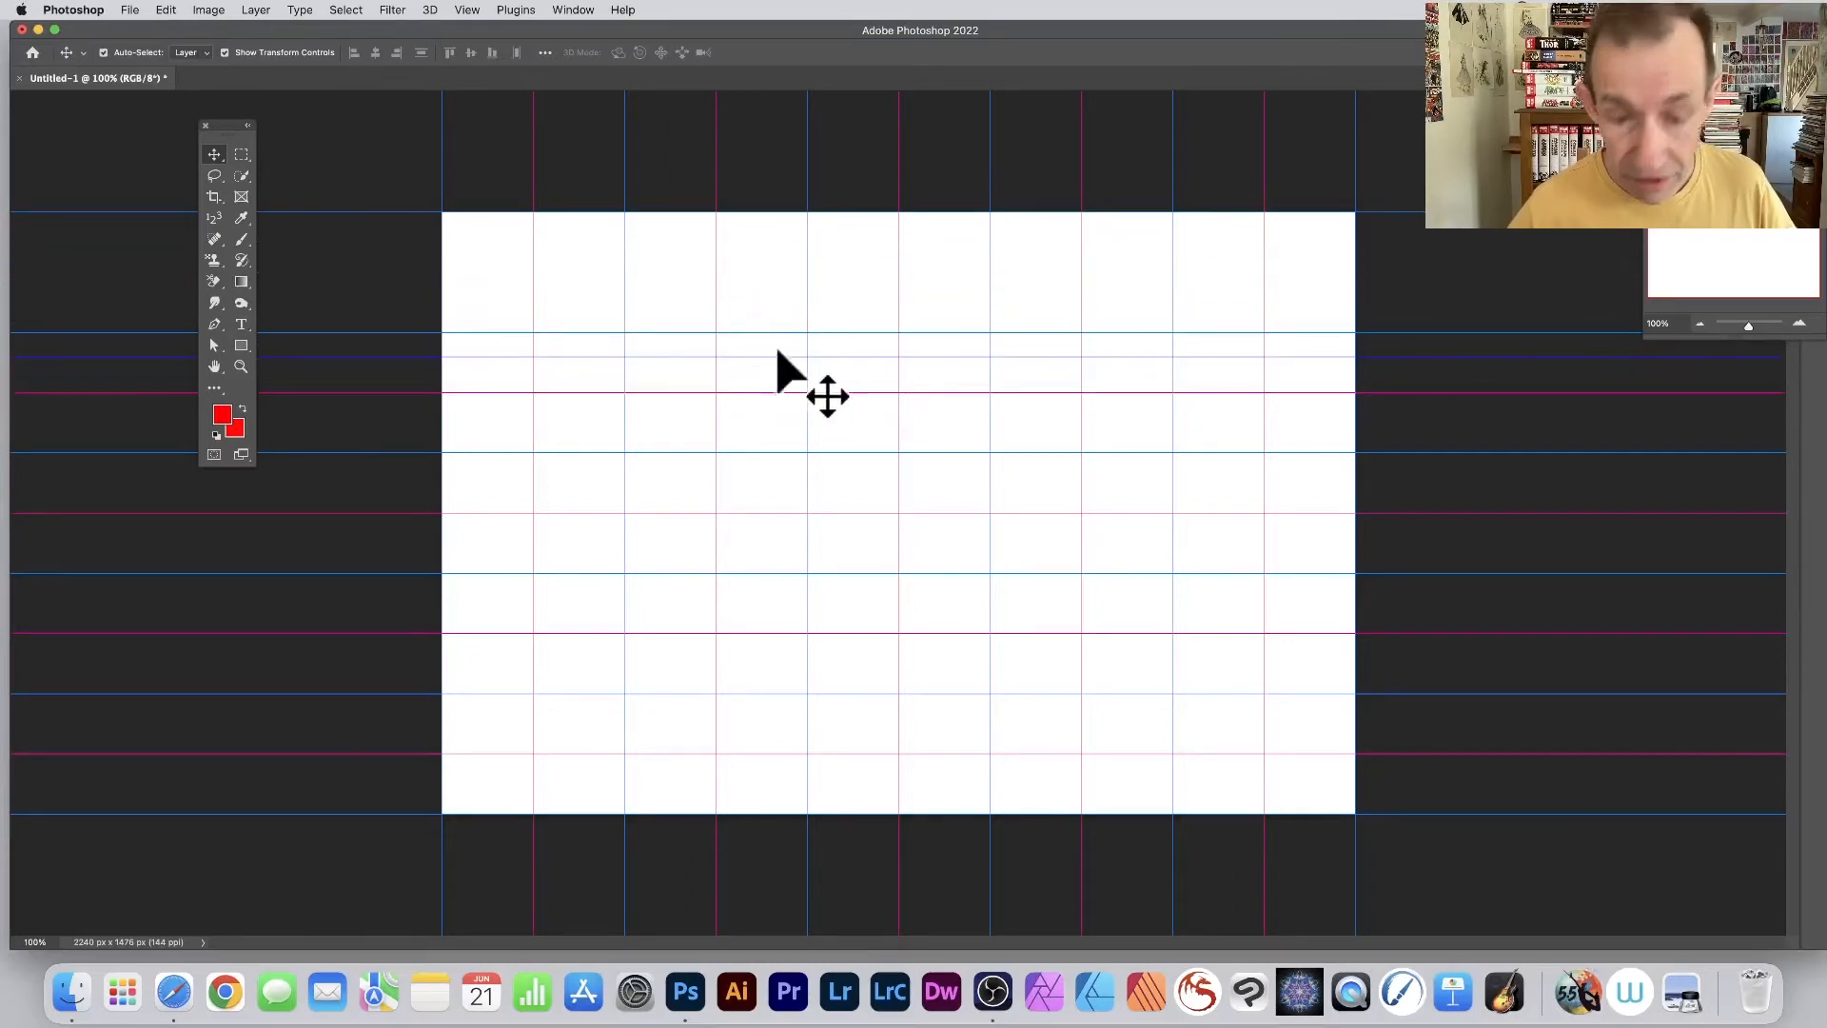
key("Delete")
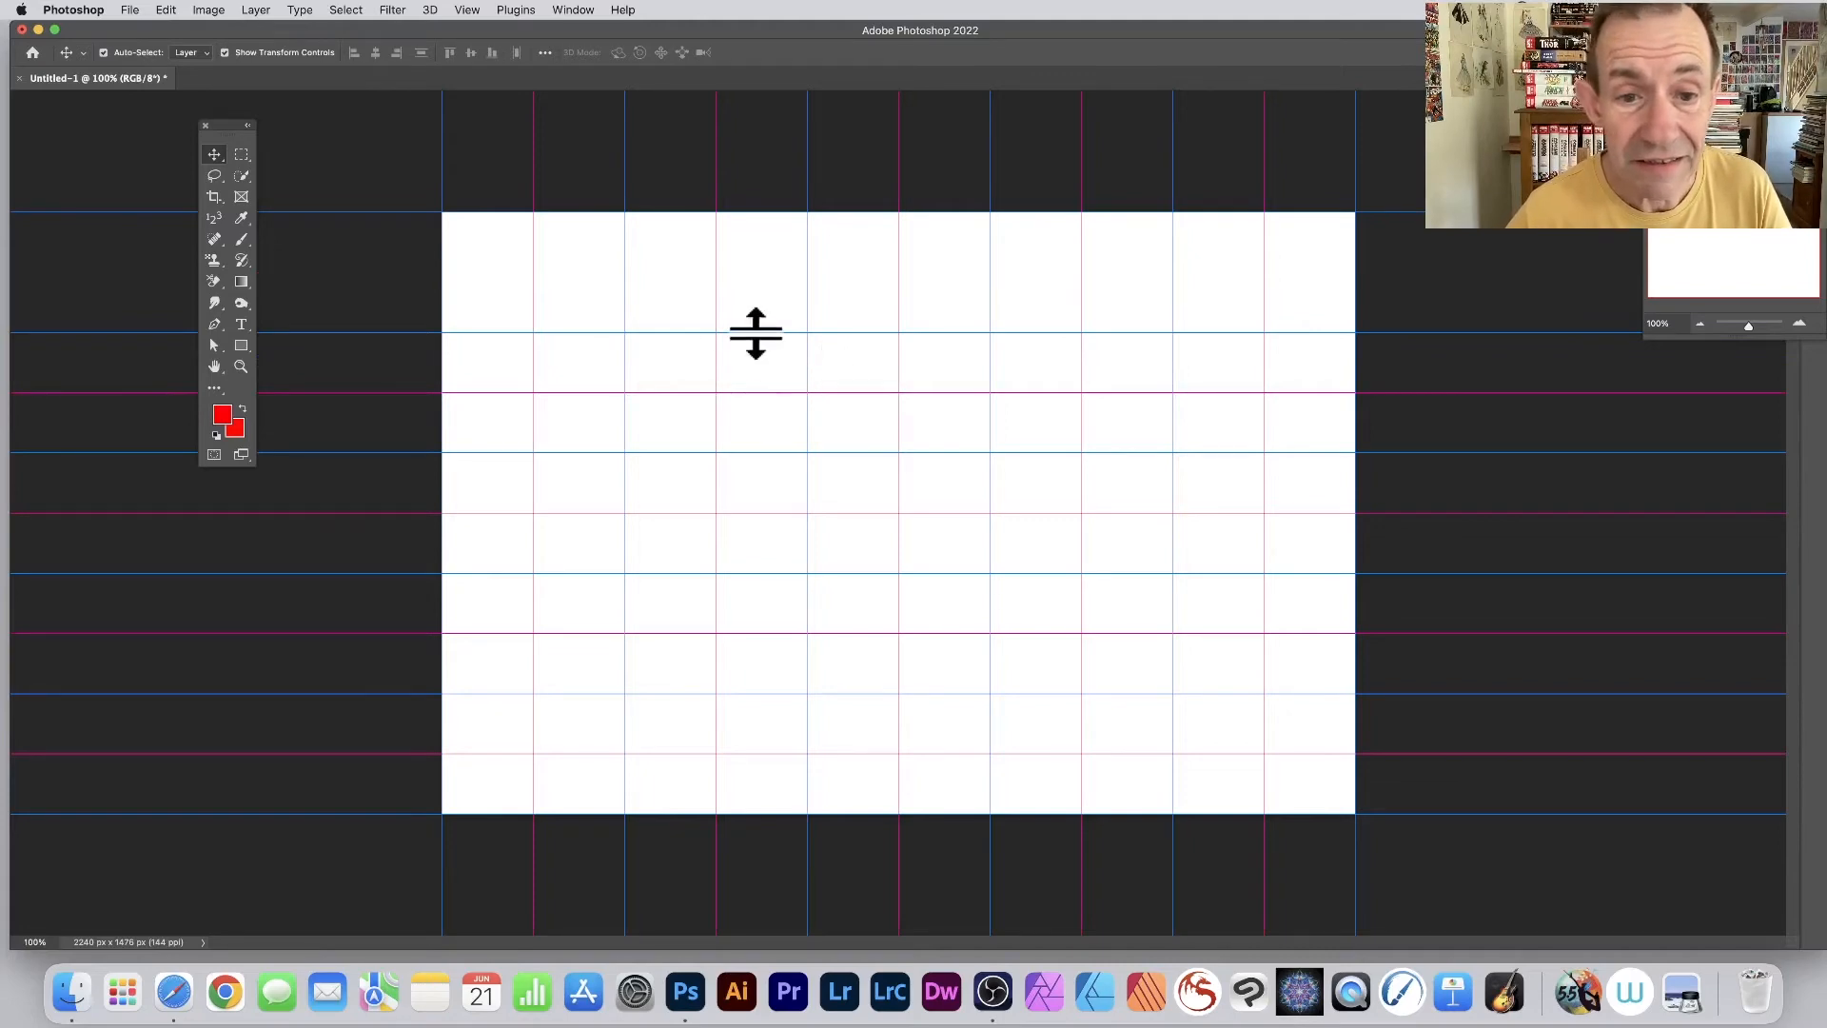
- Move the blue horizontal guide just below the canvas's upper edge upwards, and set its position to 30 through Edit Selected Guides
left_click_drag(751, 334, 777, 277)
key("Delete")
right_click(775, 274)
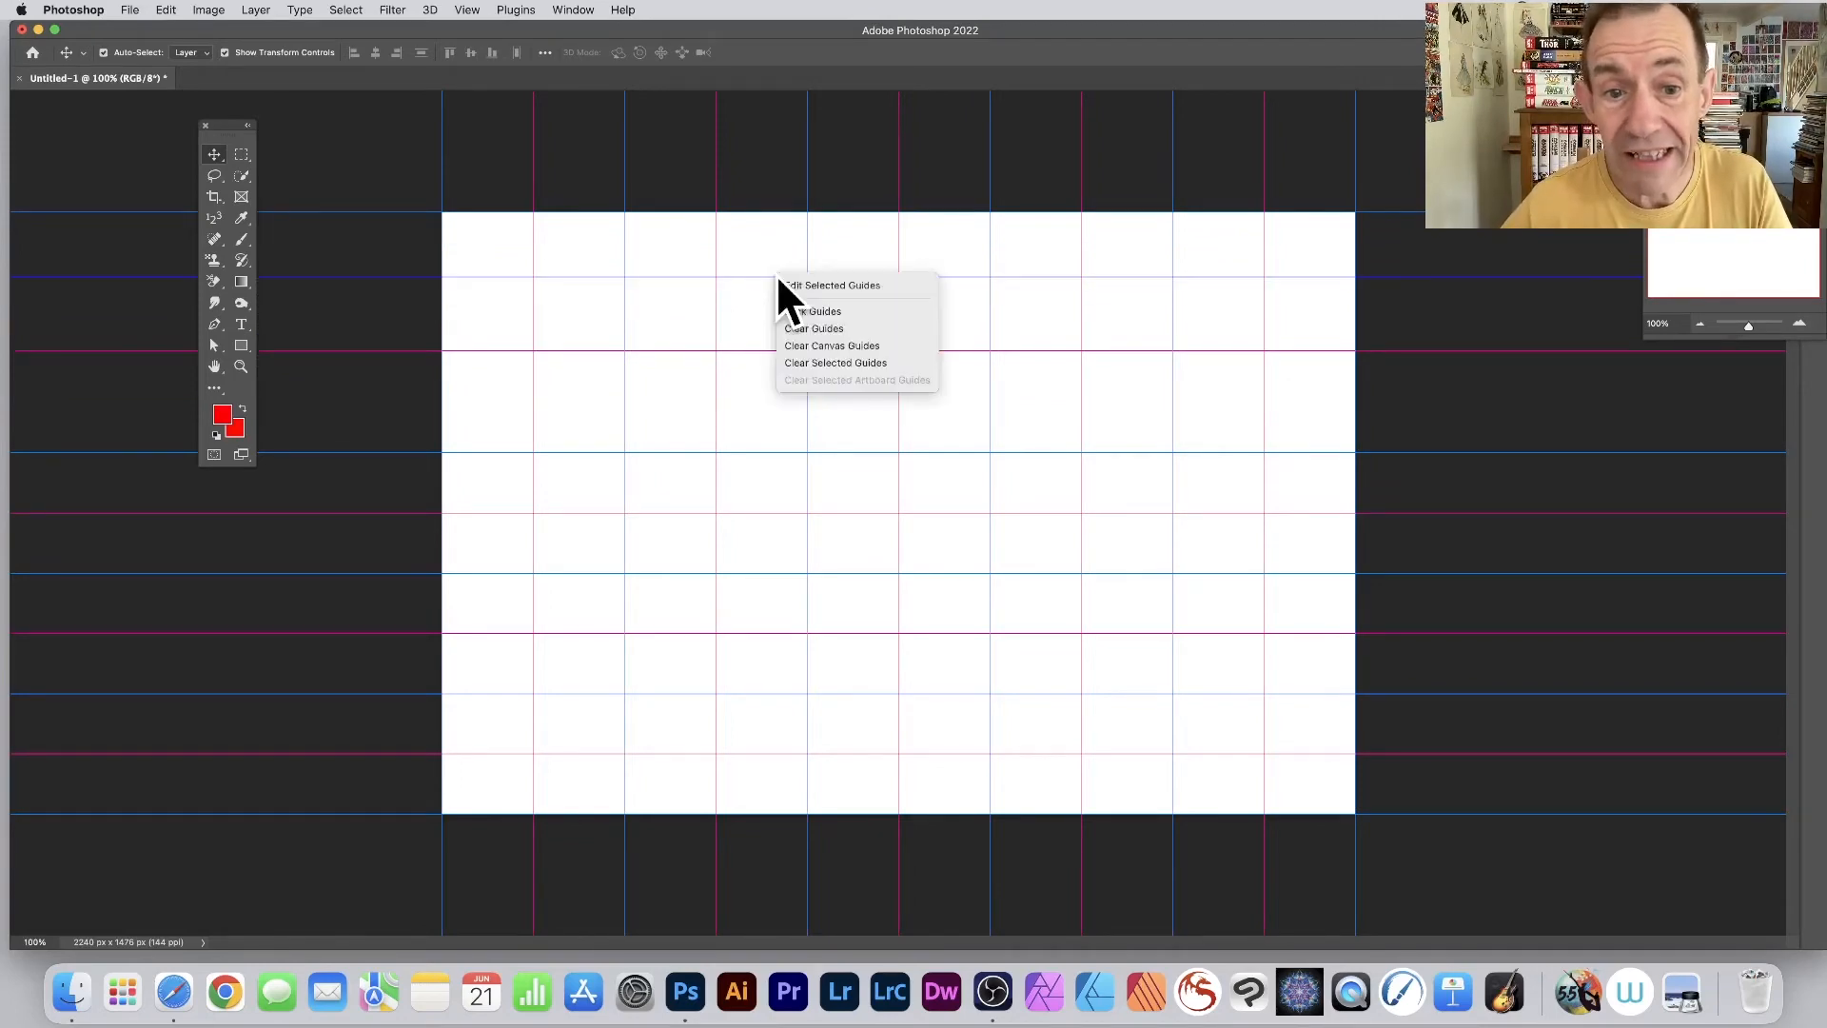
left_click(845, 288)
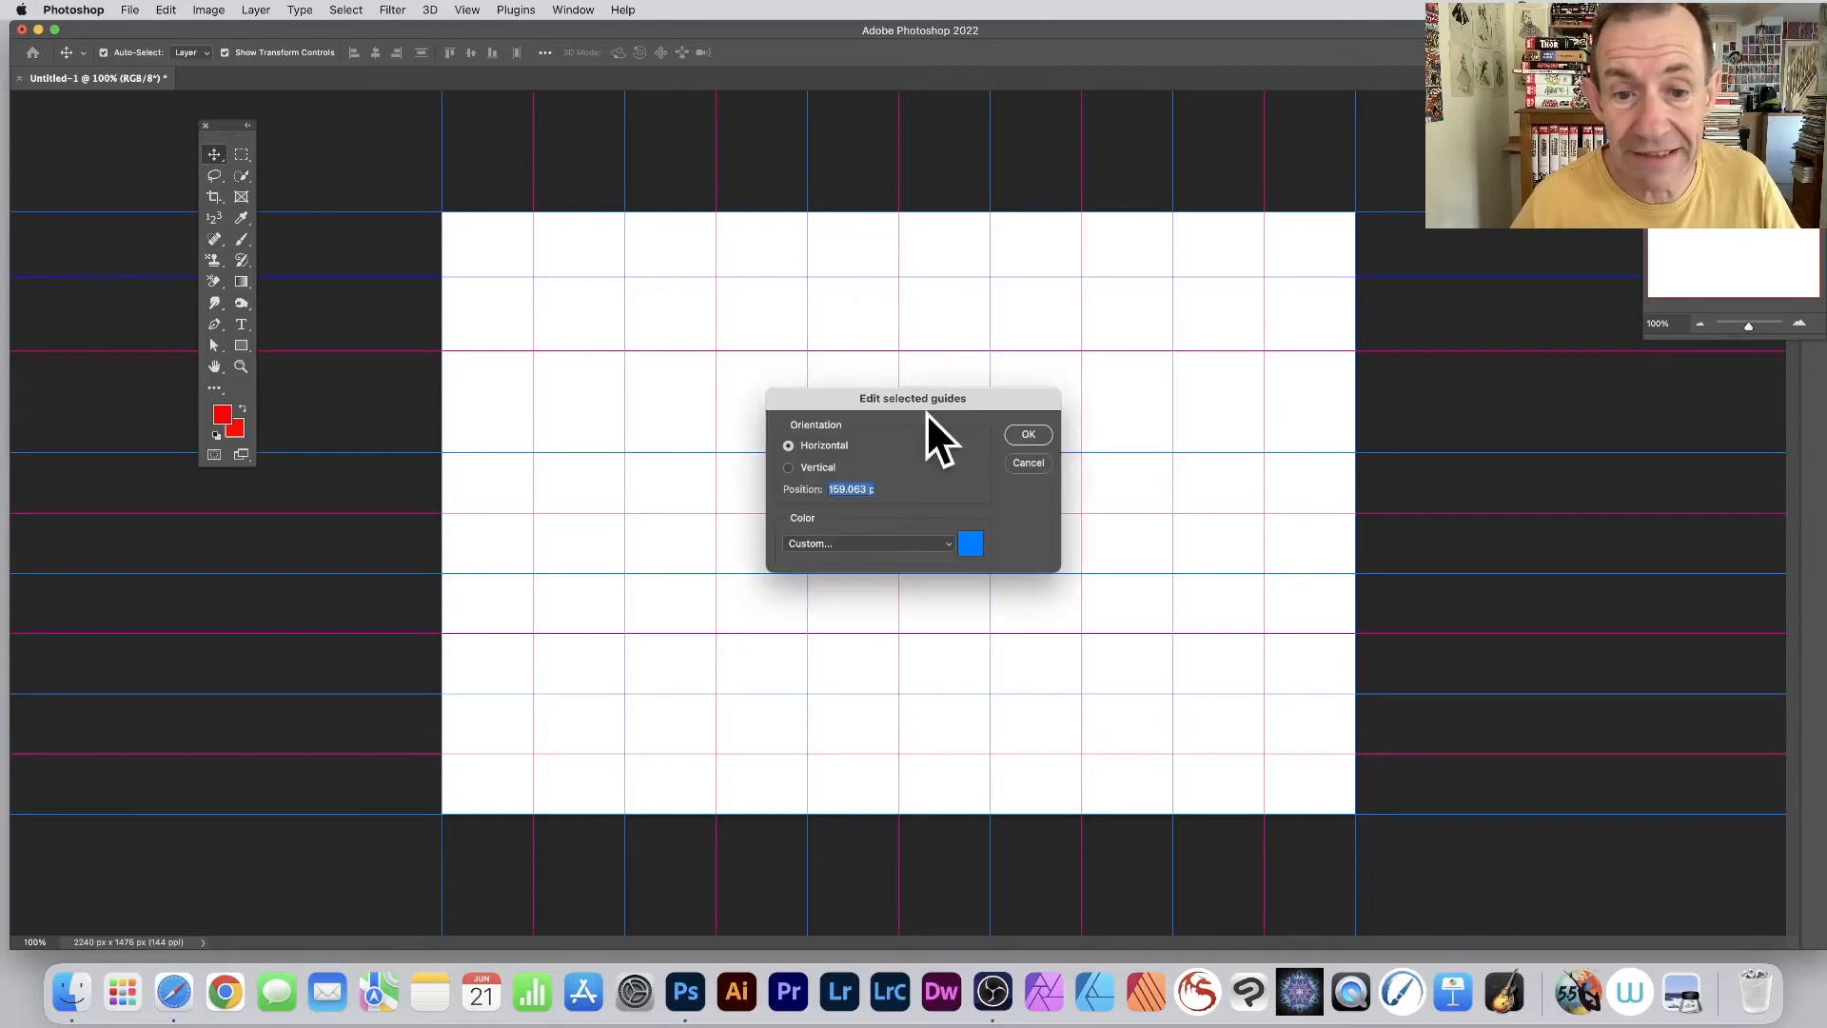
left_click_drag(897, 401, 802, 263)
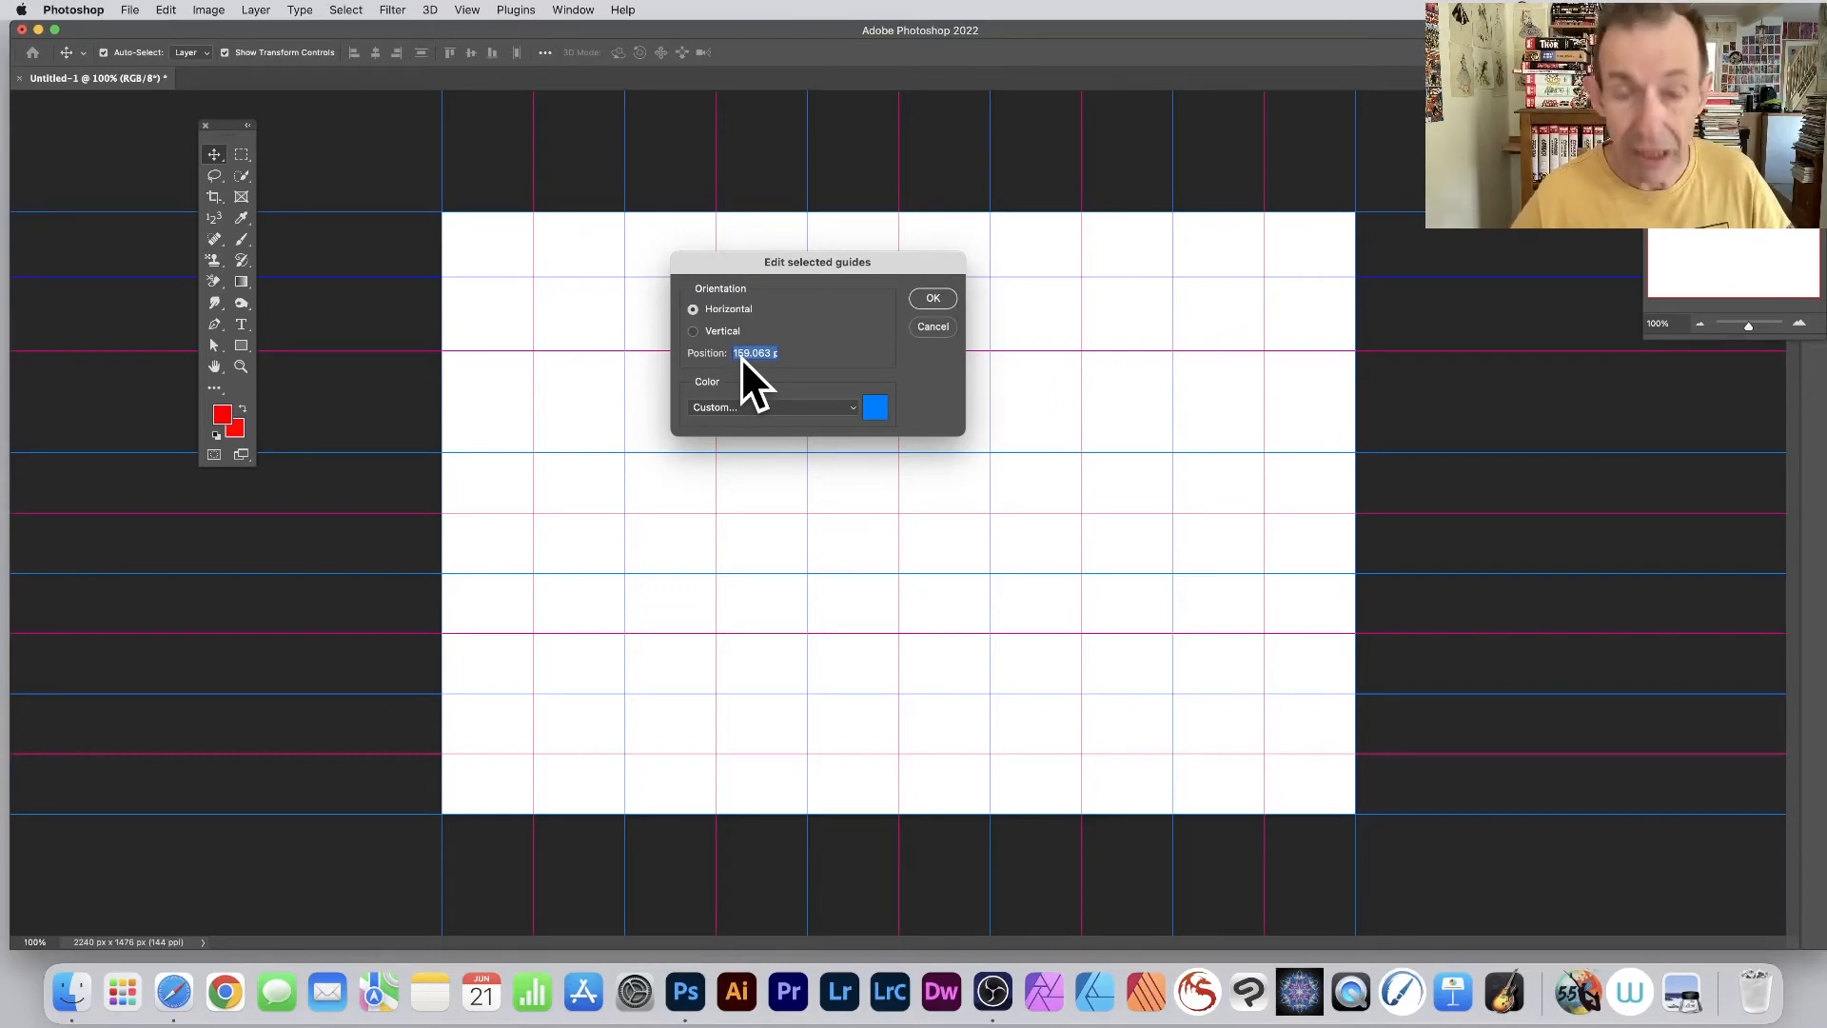
type("30")
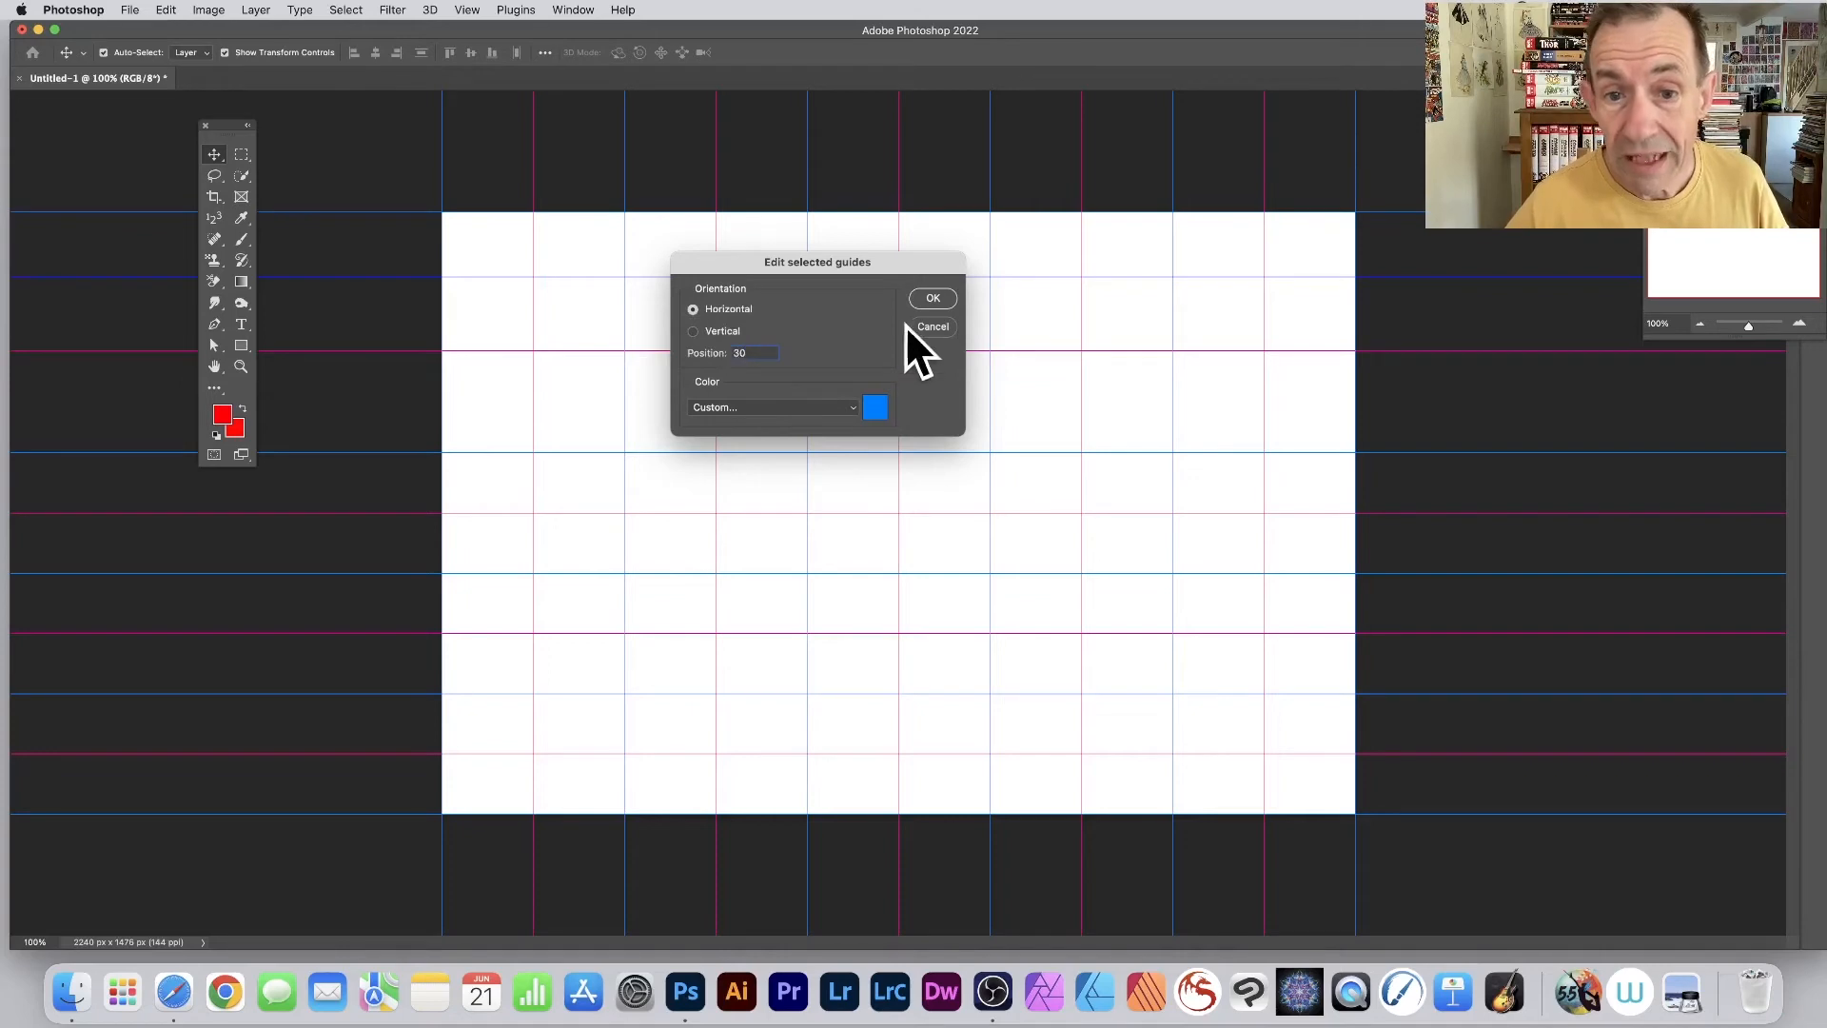
left_click(932, 298)
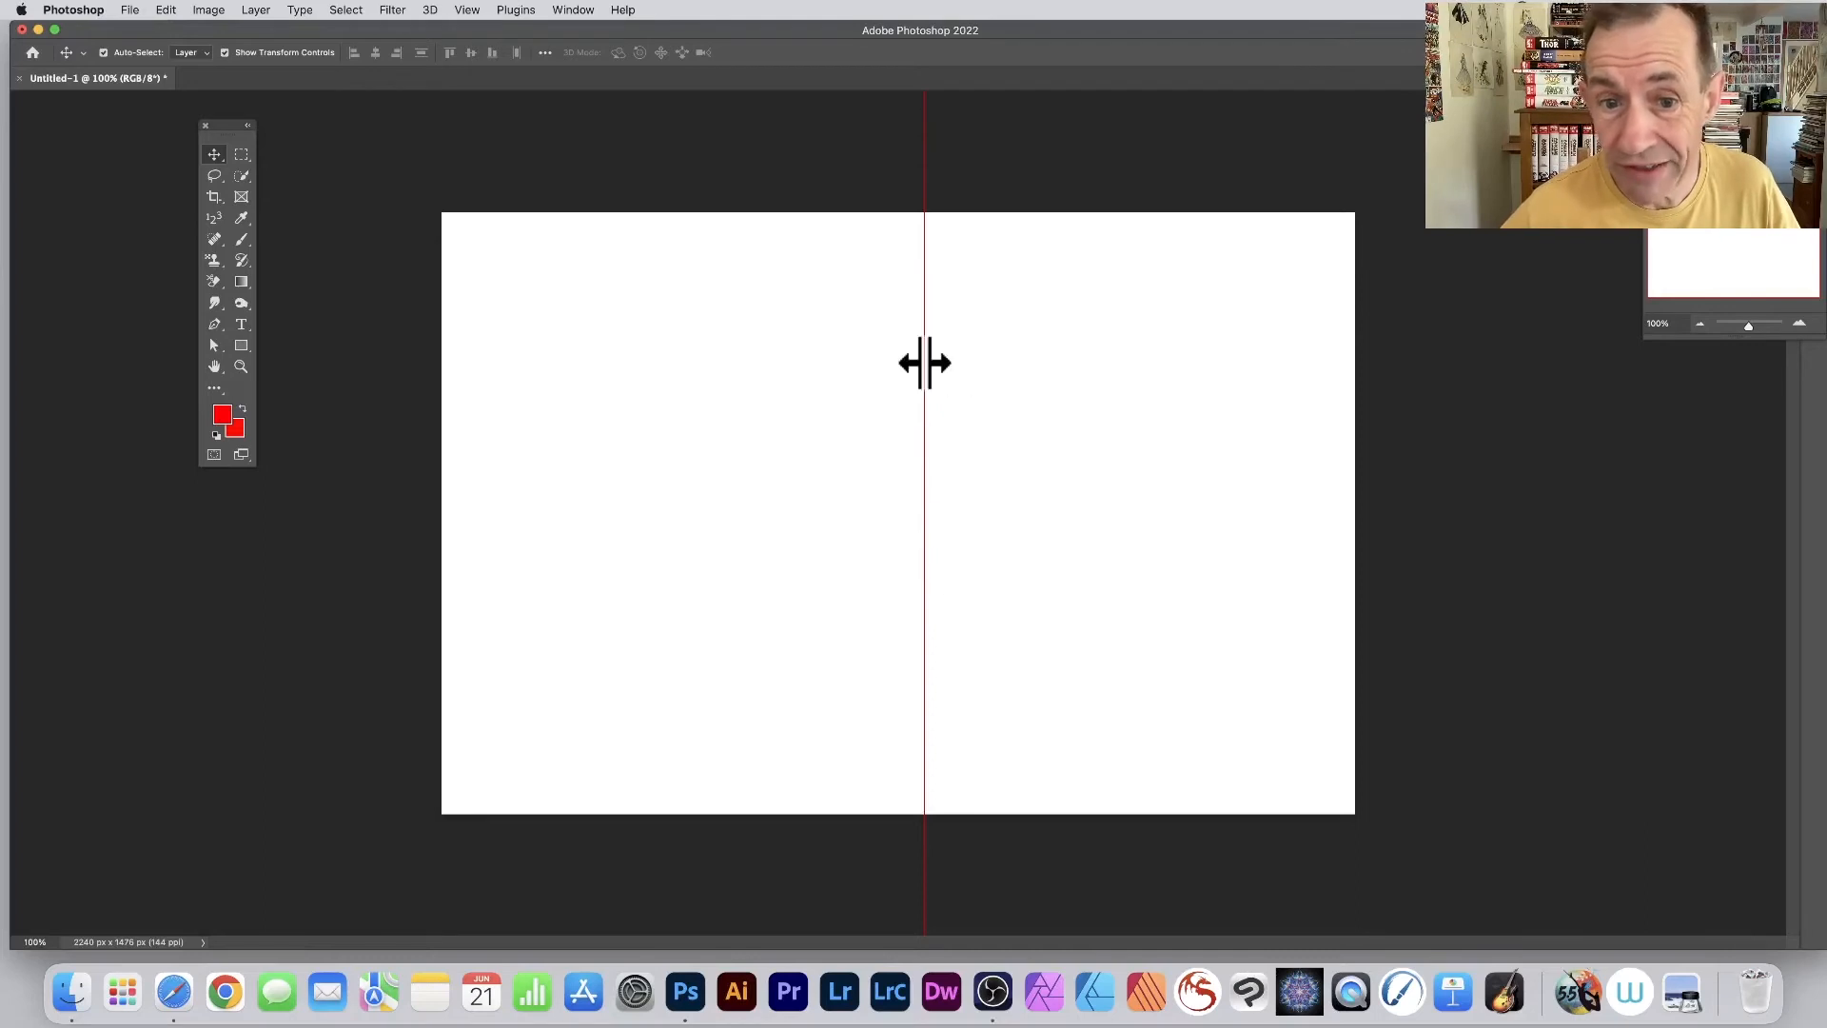
- Change the red vertical guide's custom colour to the very dark red 1e0202 through Edit Selected Guides
left_click(928, 367)
right_click(927, 364)
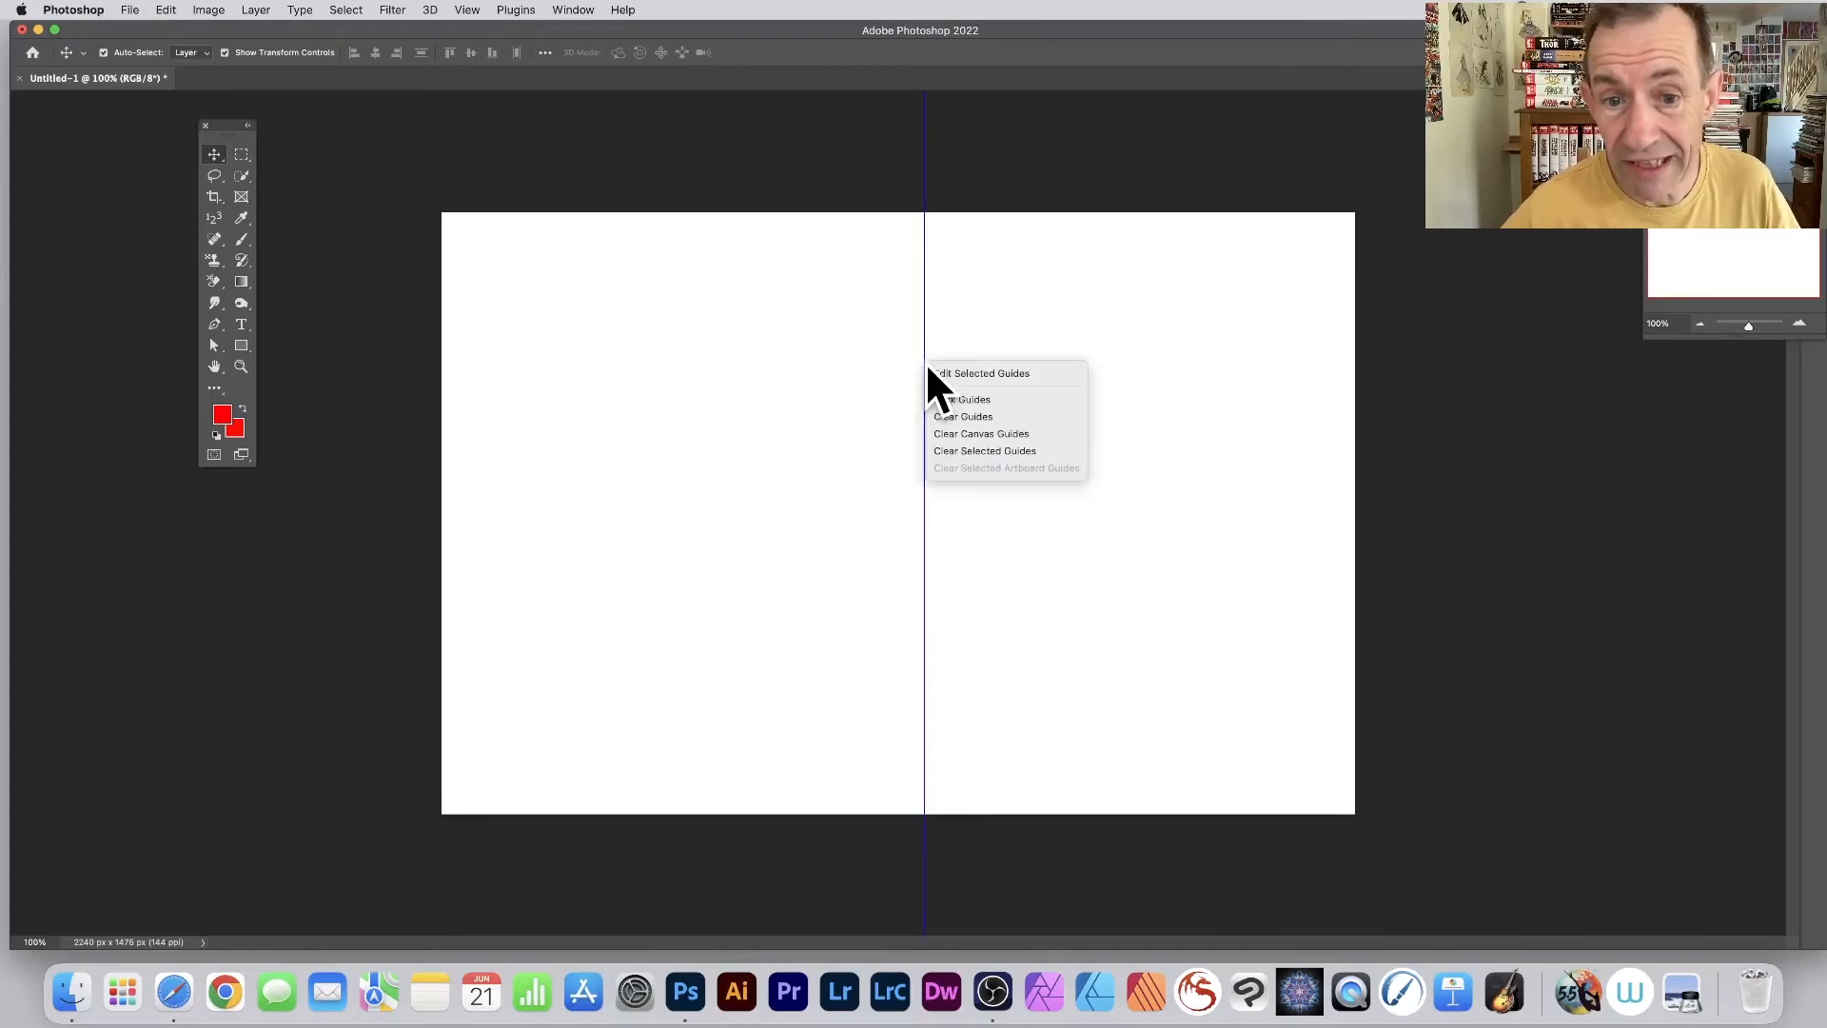
left_click(995, 372)
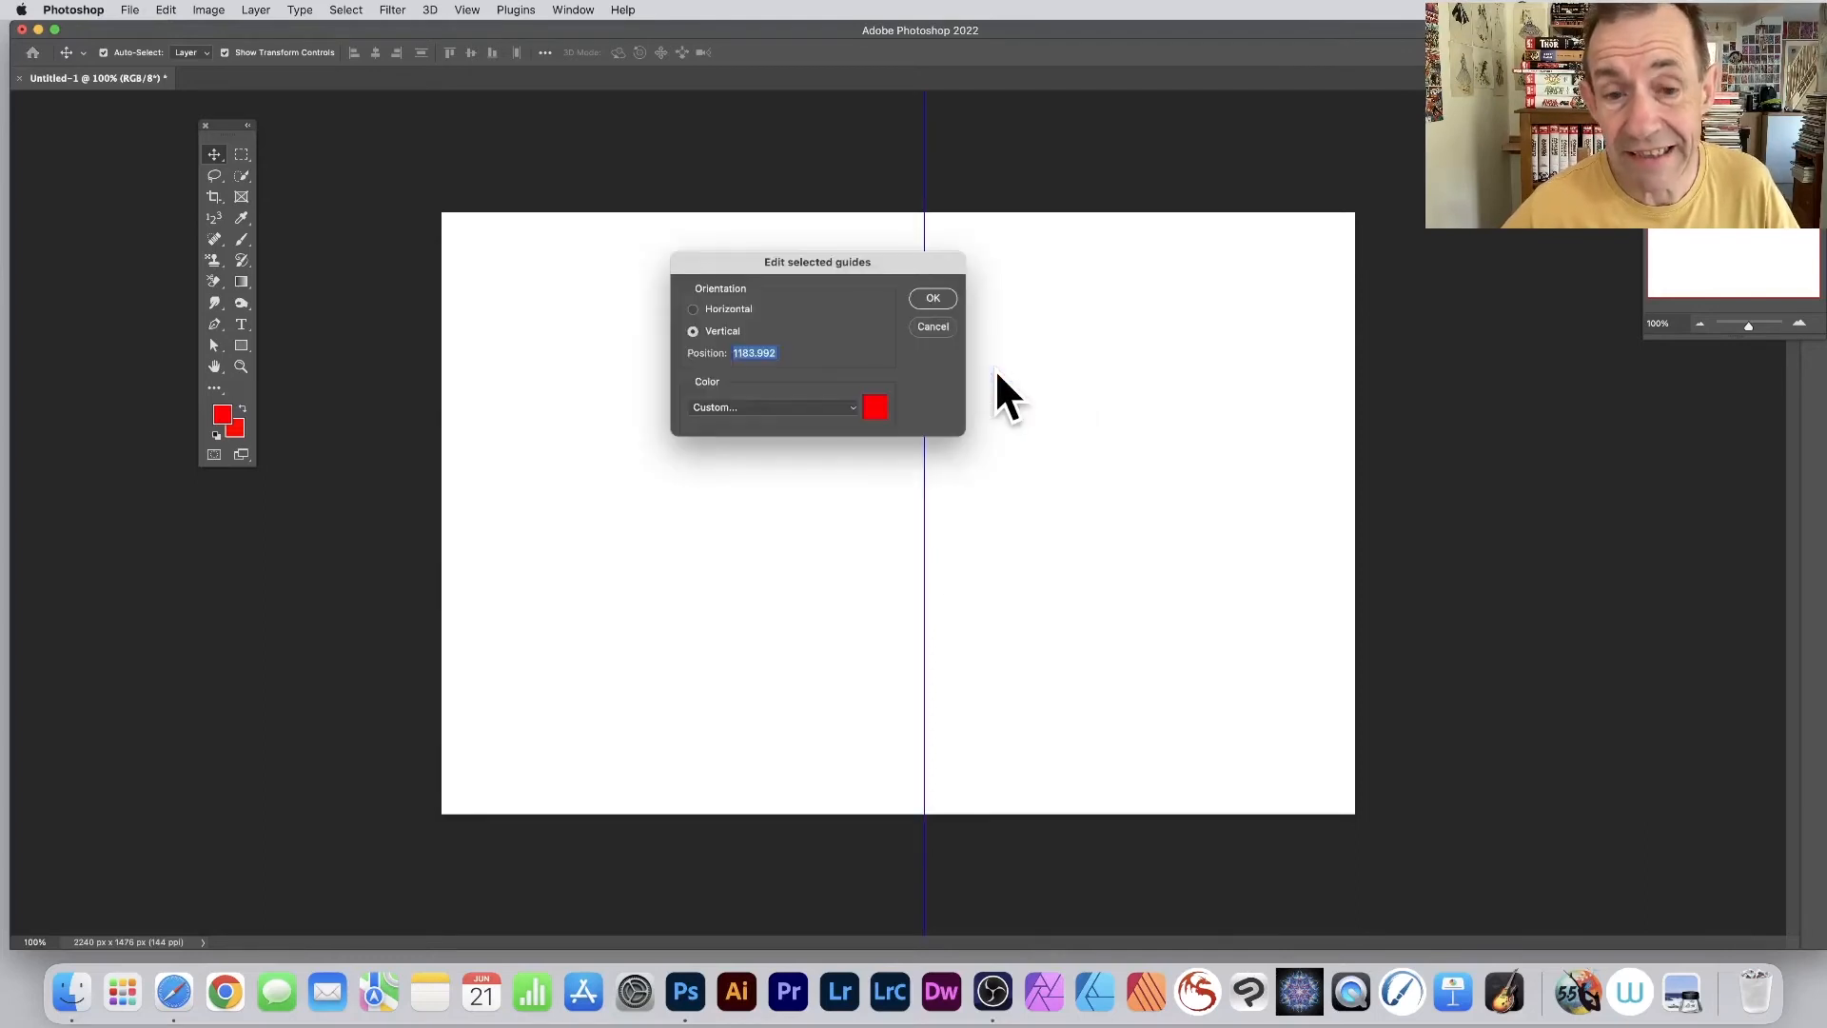
left_click(871, 407)
left_click(971, 439)
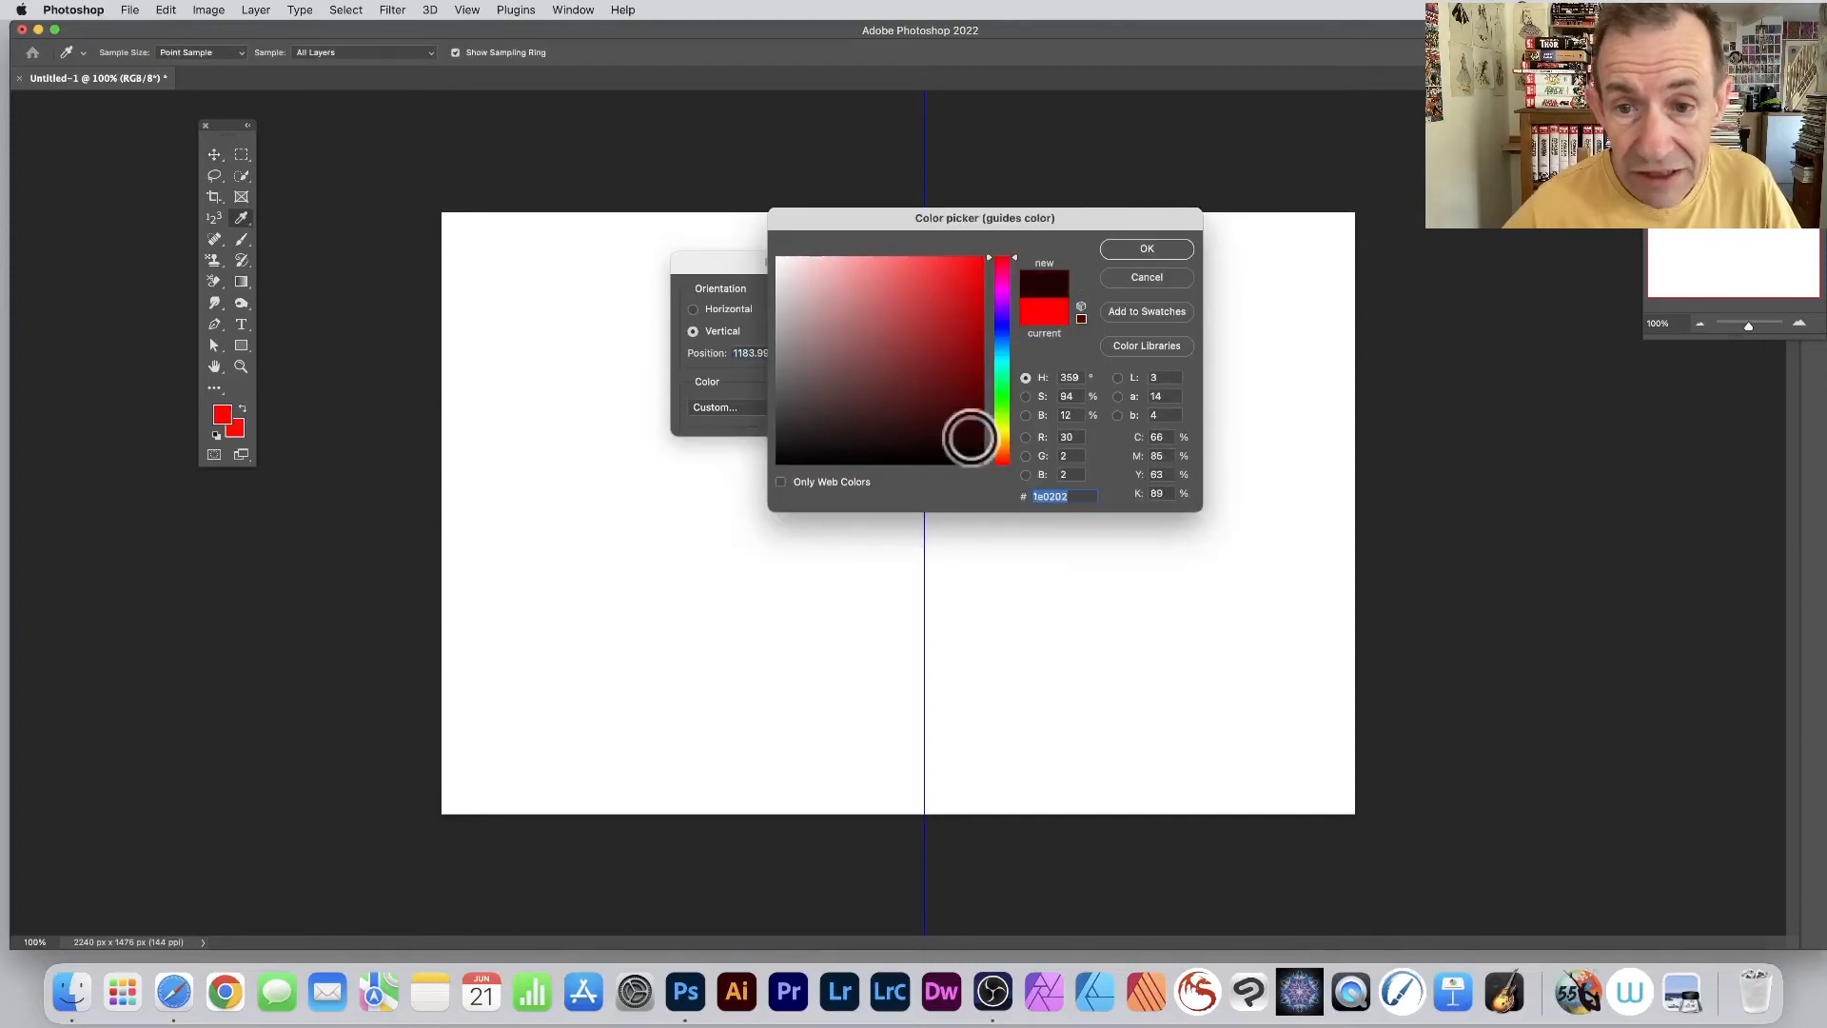
left_click(1162, 250)
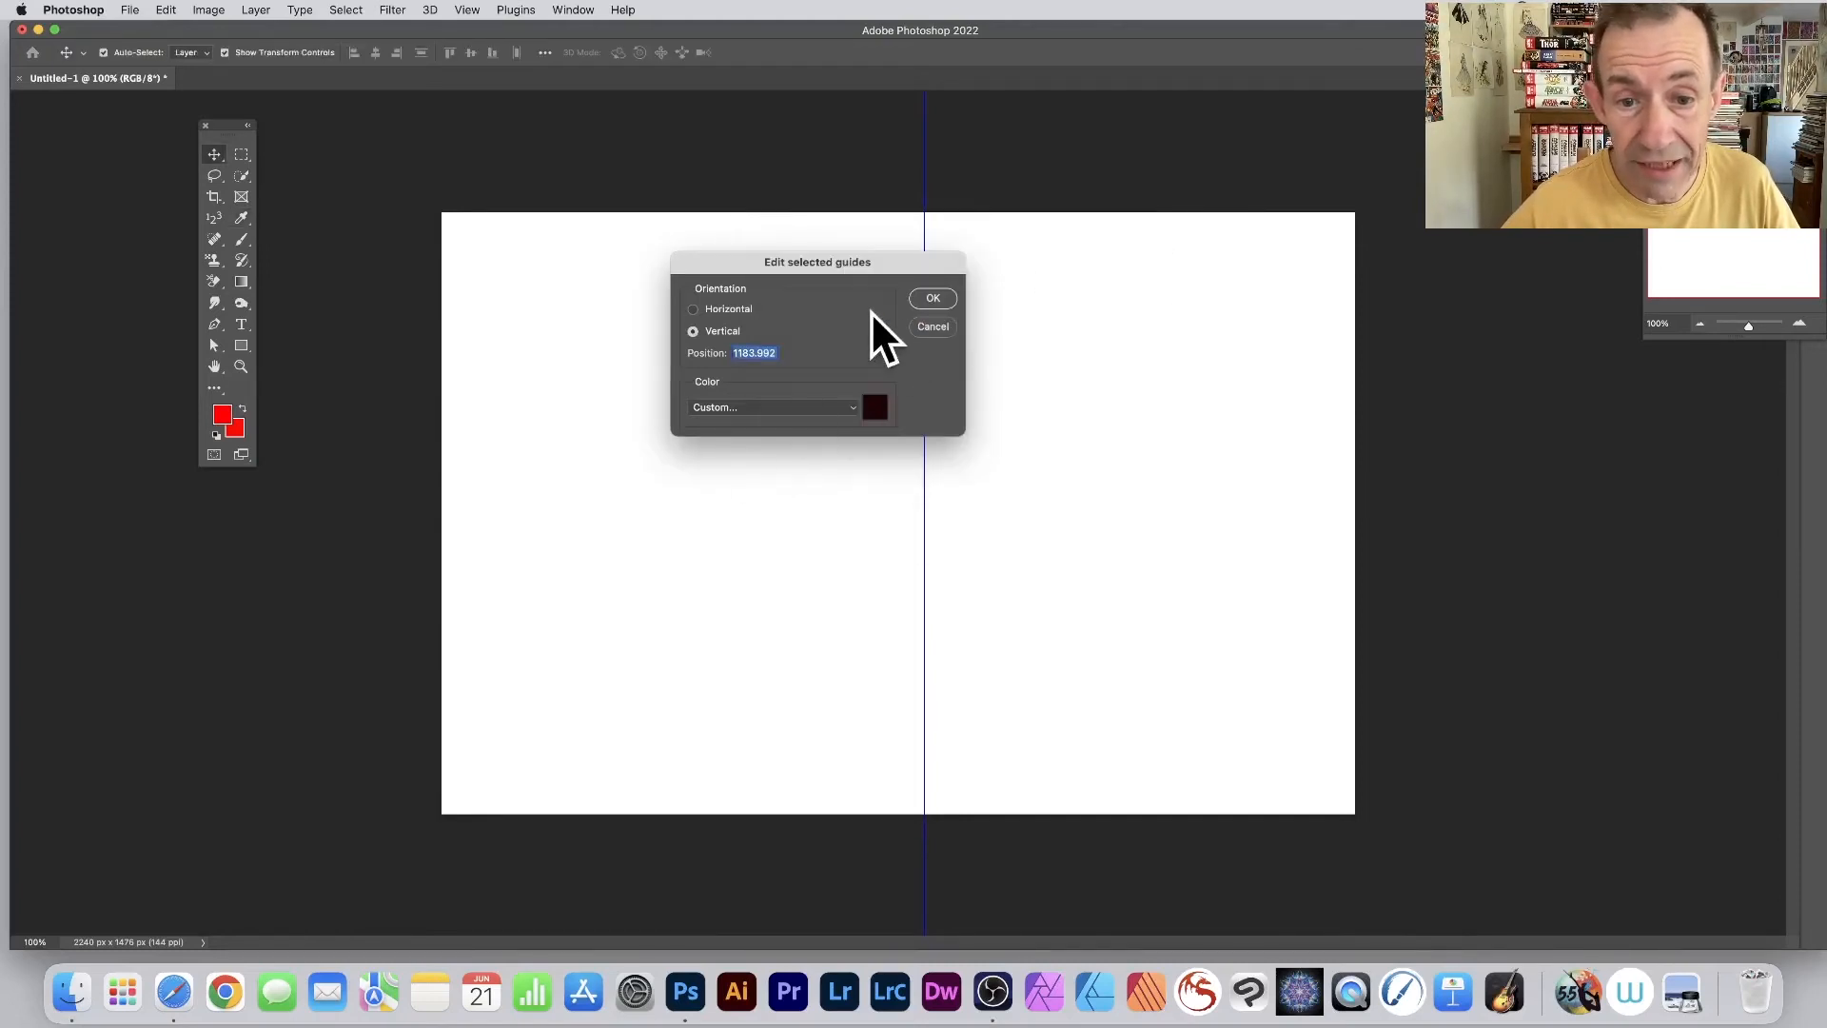
left_click(933, 298)
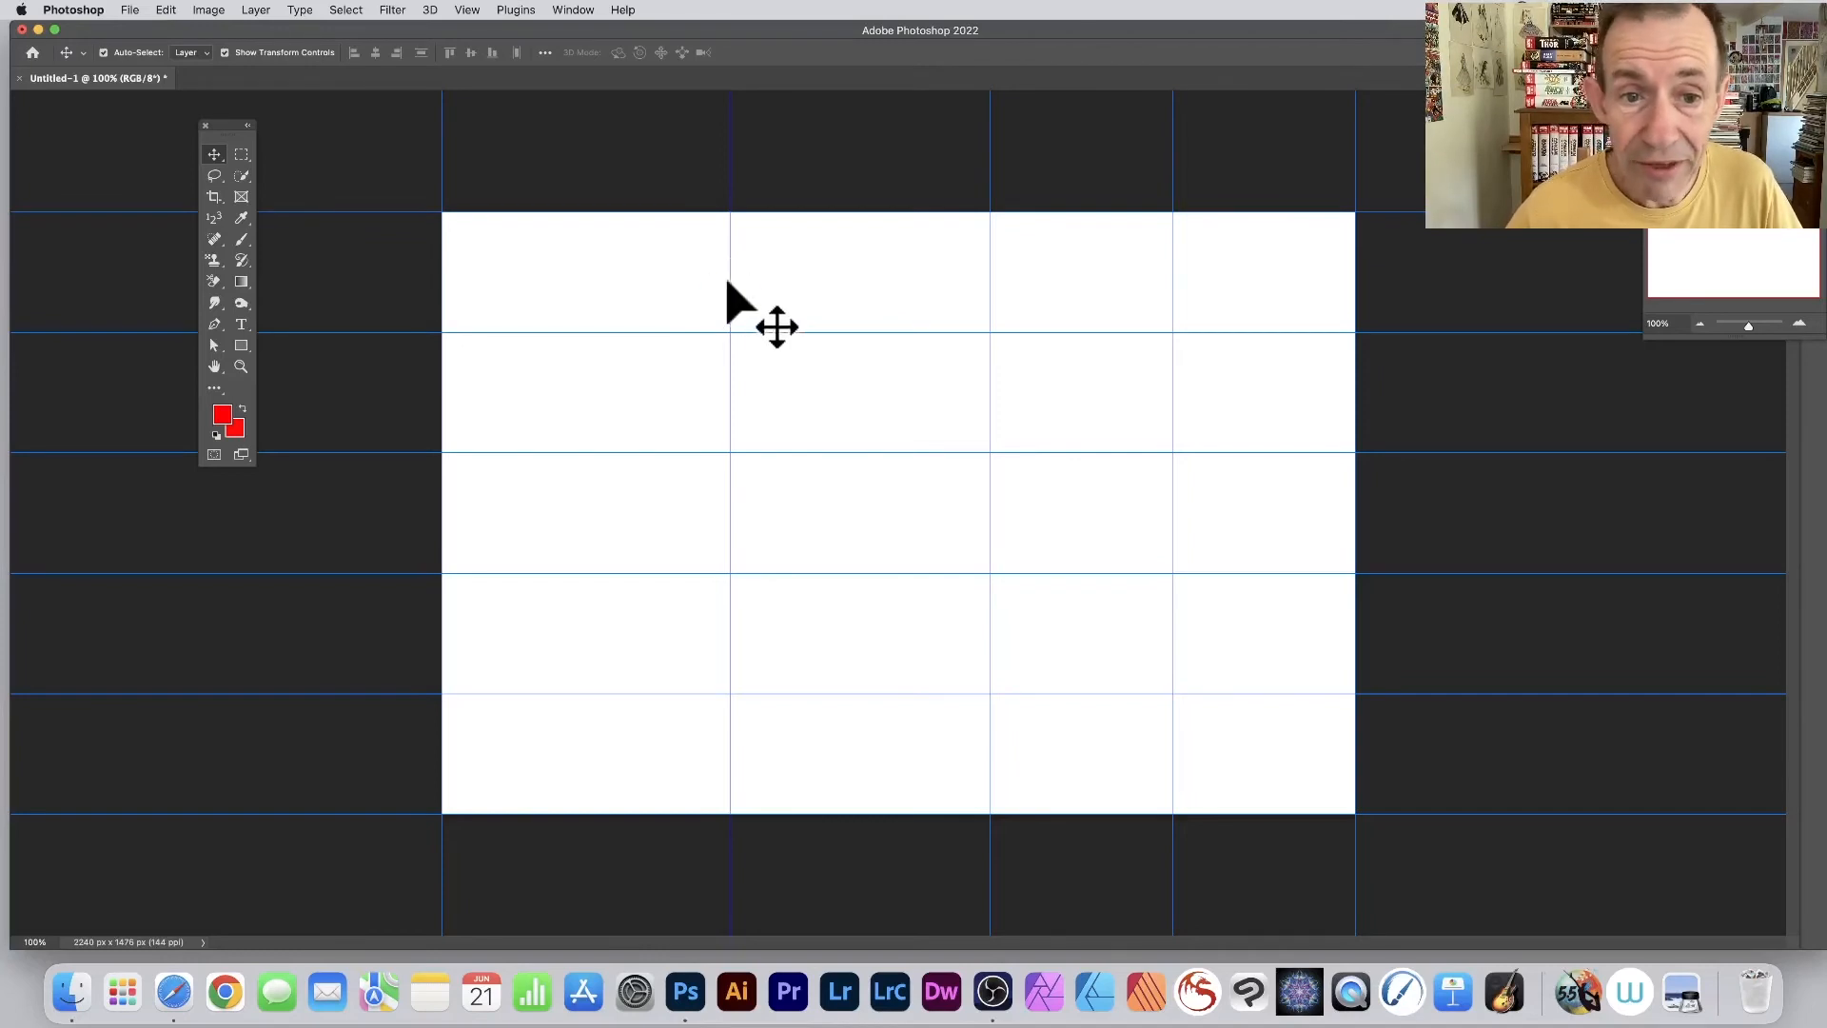
- Move the selected interior vertical guide slightly to the right and remove it with Clear Selected Guides
mouse_move(730, 286)
left_mouse_down()
mouse_move(689, 286)
mouse_move(746, 286)
left_mouse_up()
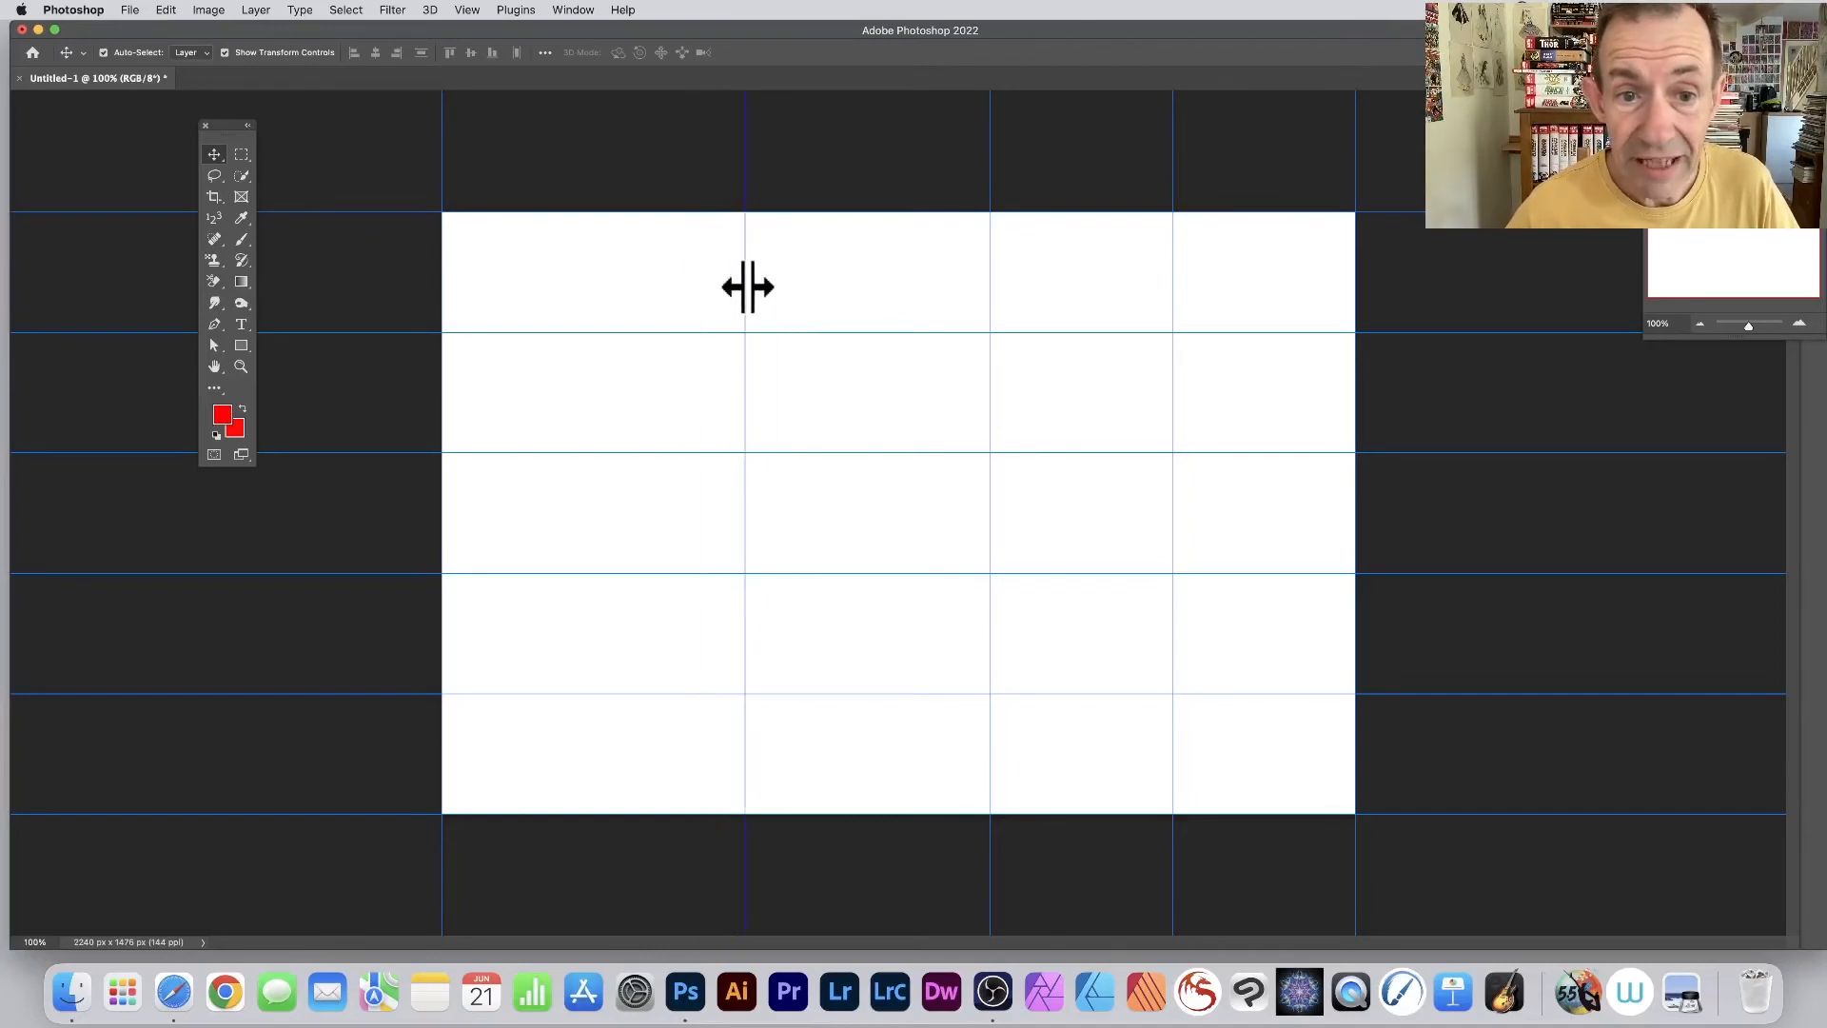
right_click(746, 282)
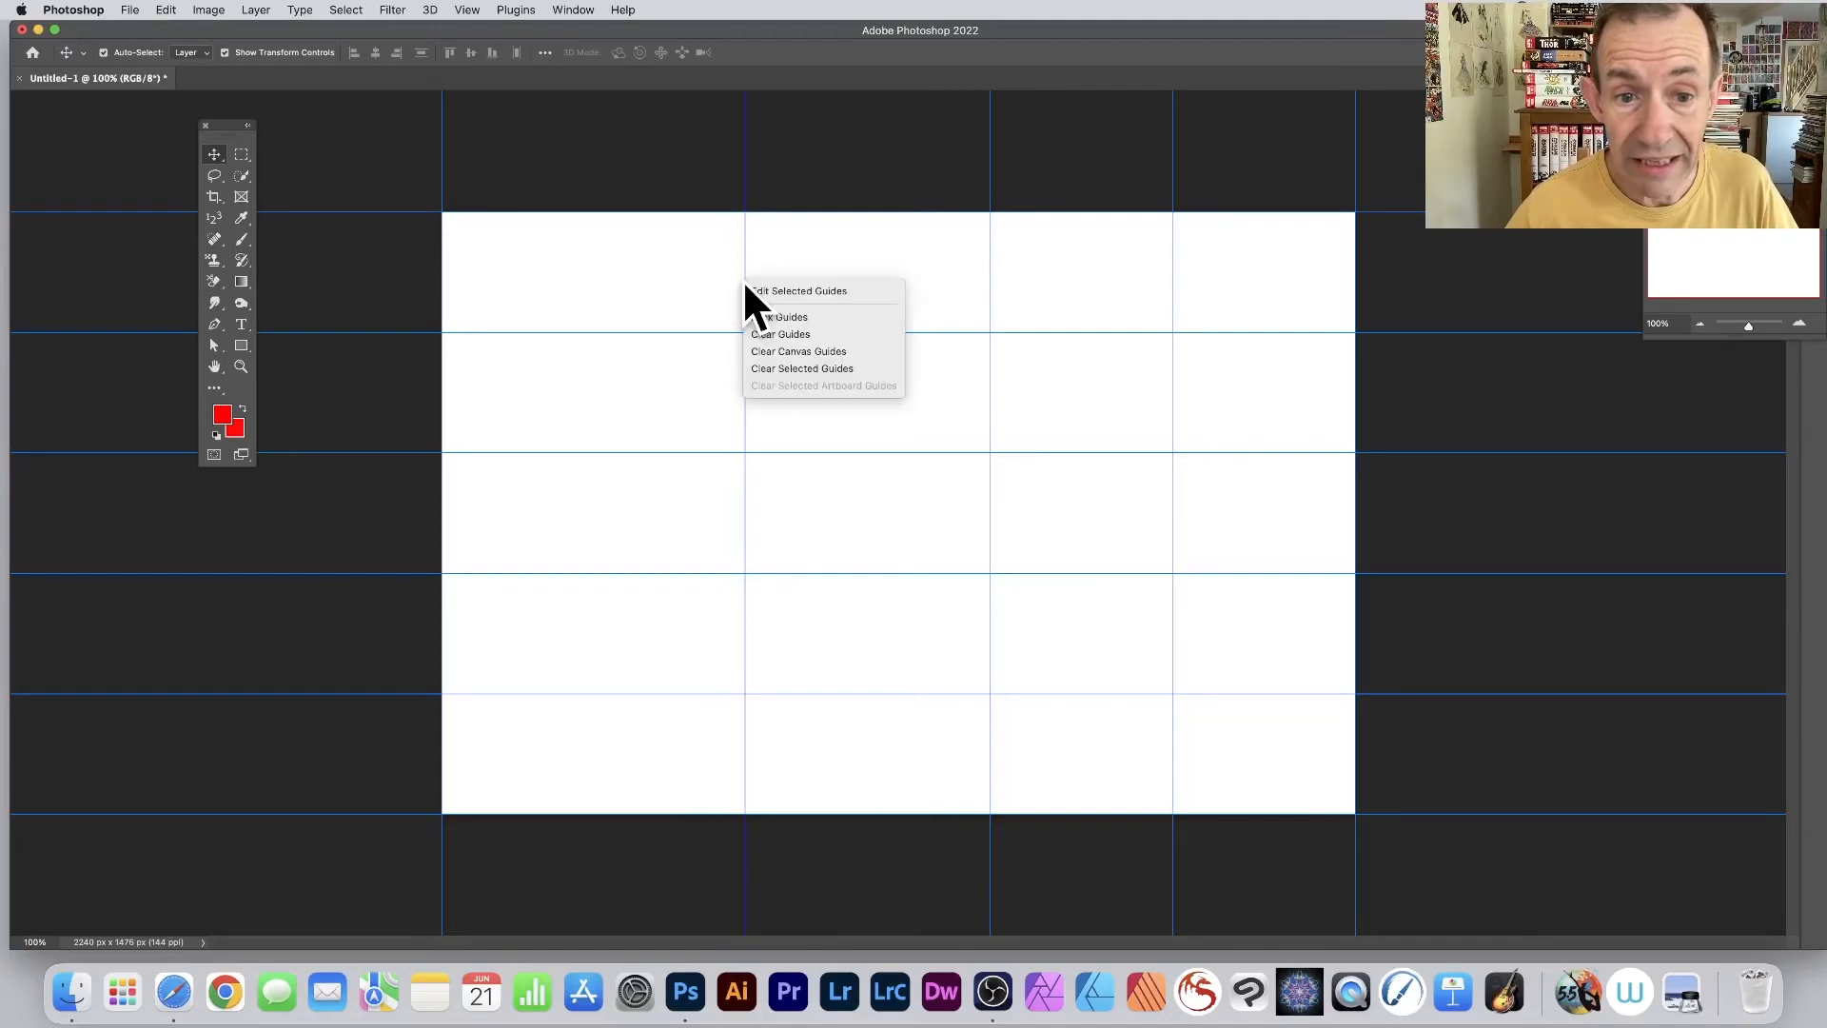
left_click(818, 370)
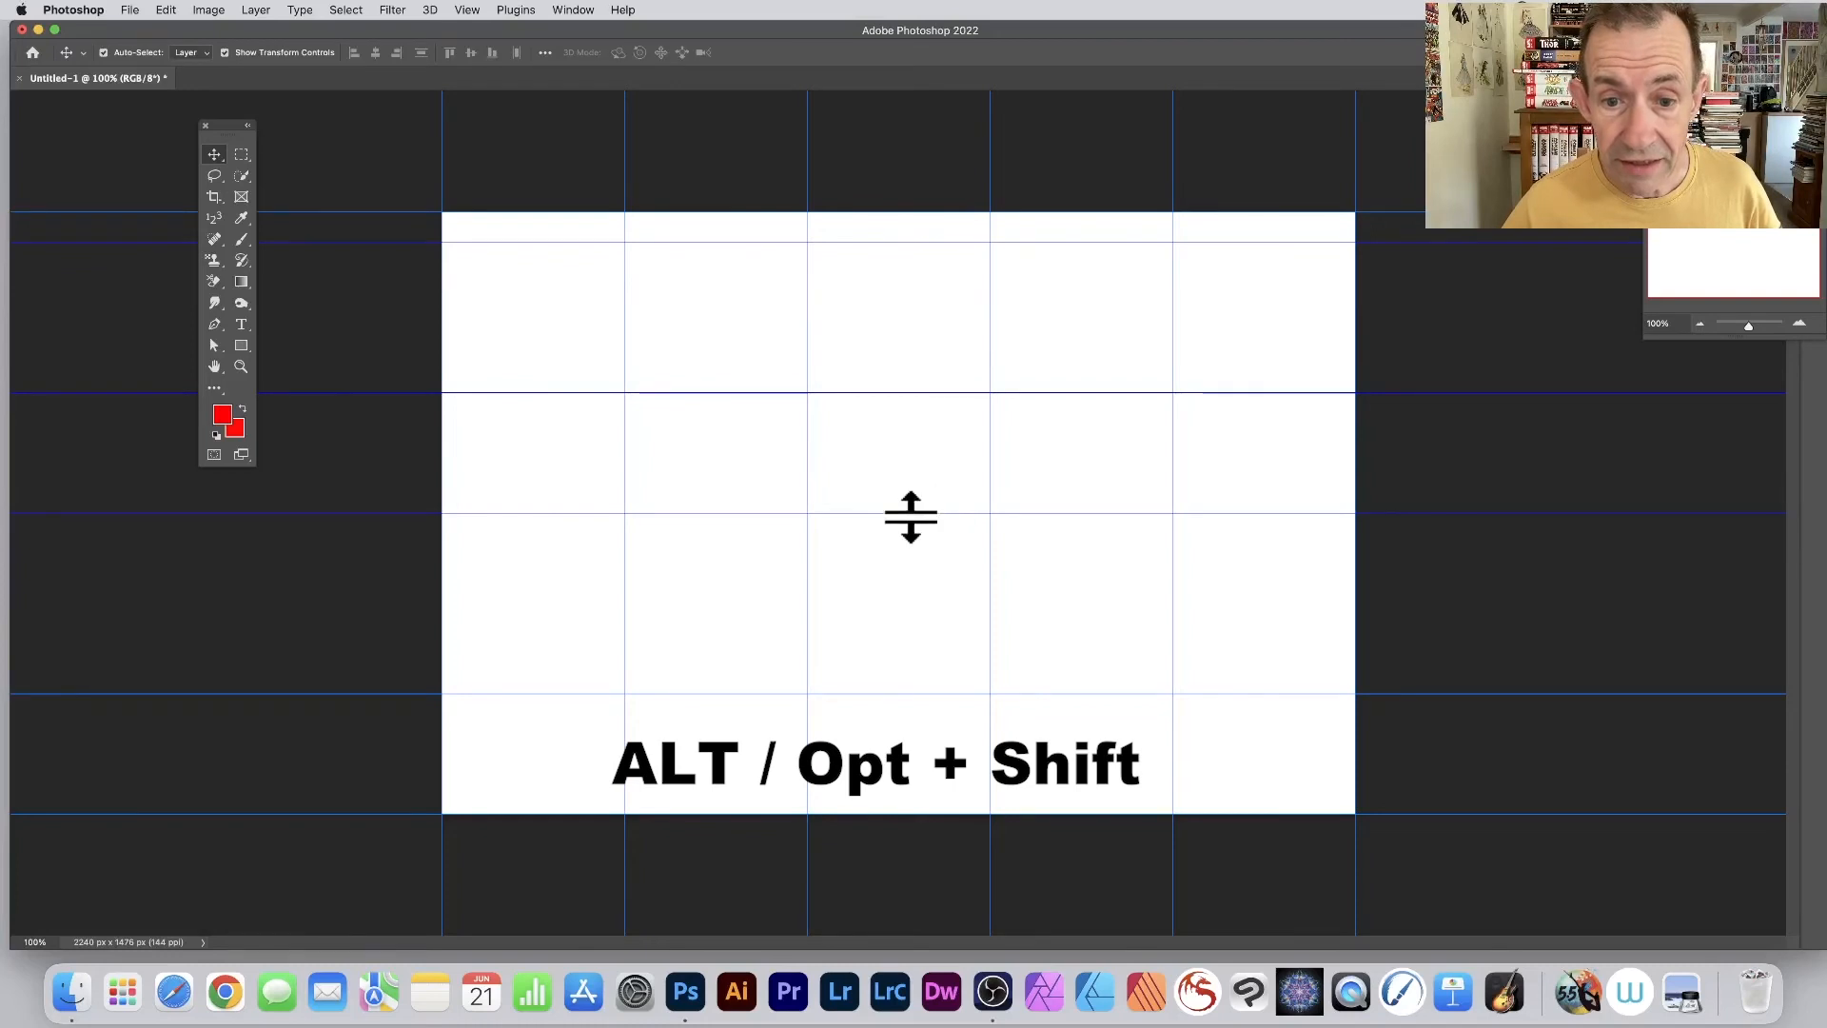
- Move the three selected horizontal guides down together and remove them with Clear Selected Guides
mouse_move(934, 514)
left_mouse_down()
mouse_move(926, 567)
mouse_move(932, 497)
mouse_move(928, 542)
left_mouse_up()
right_click(950, 543)
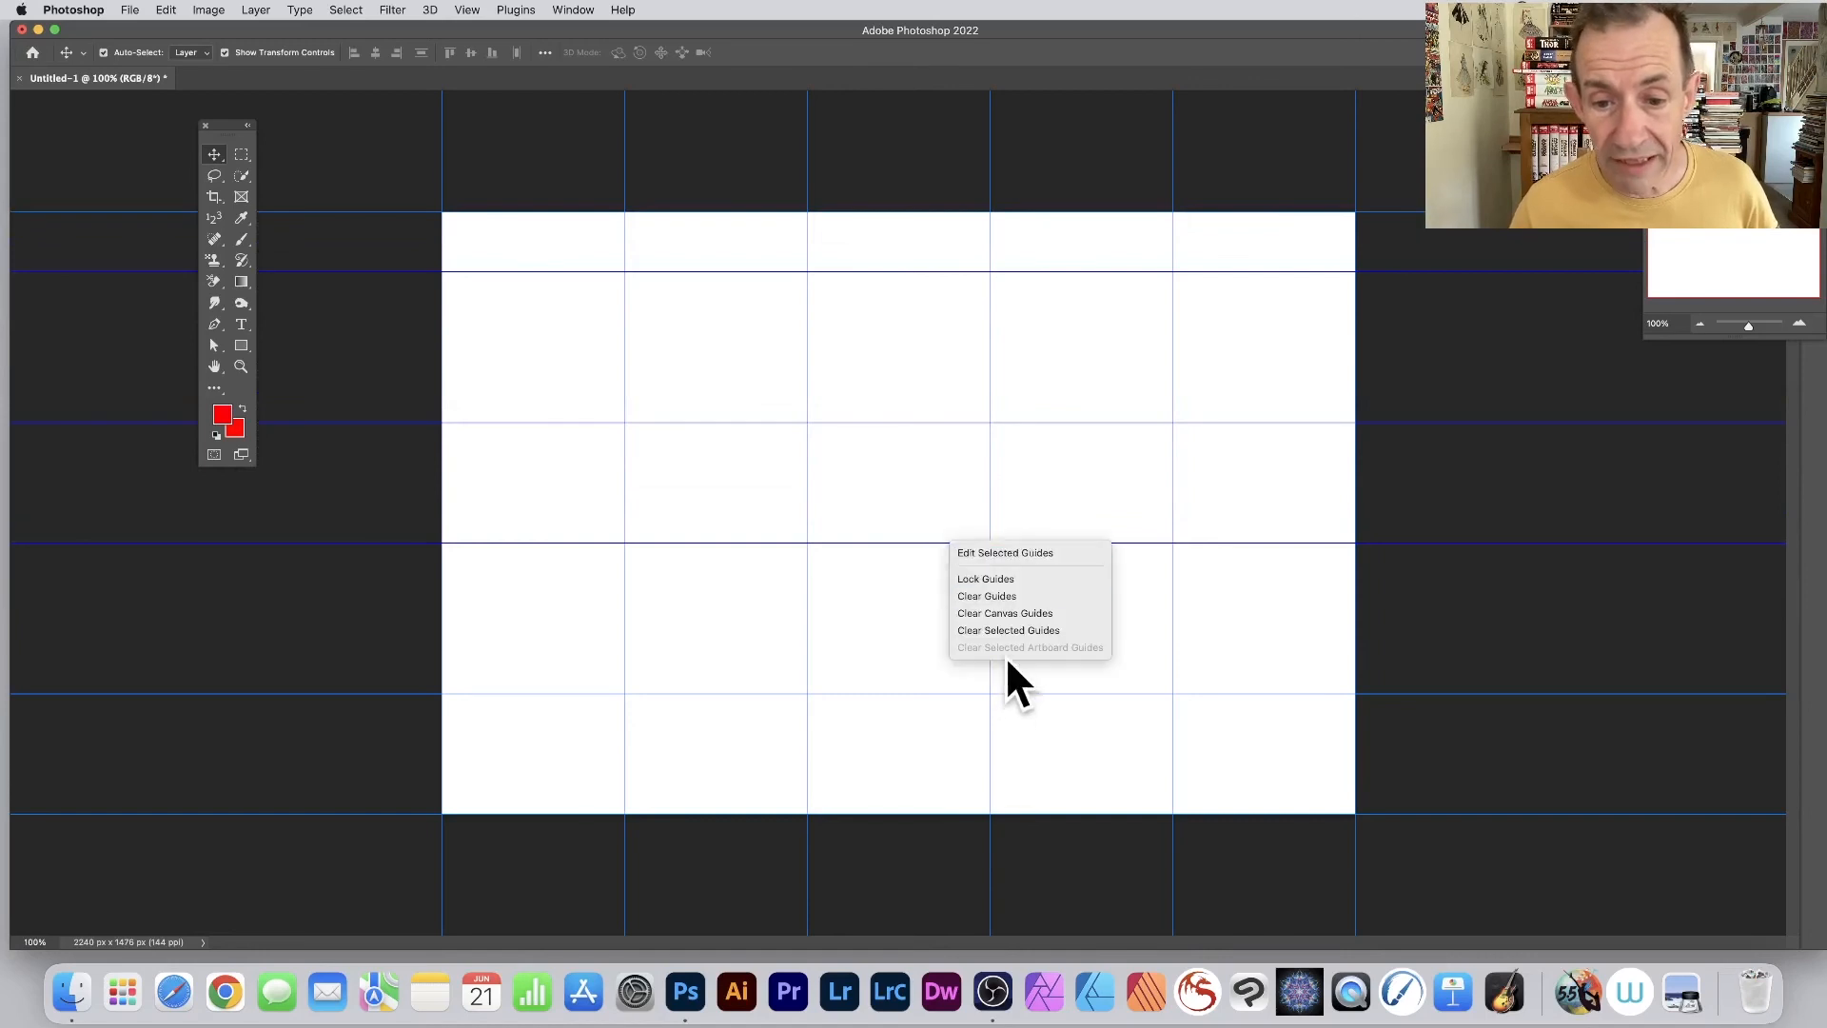
left_click(1007, 630)
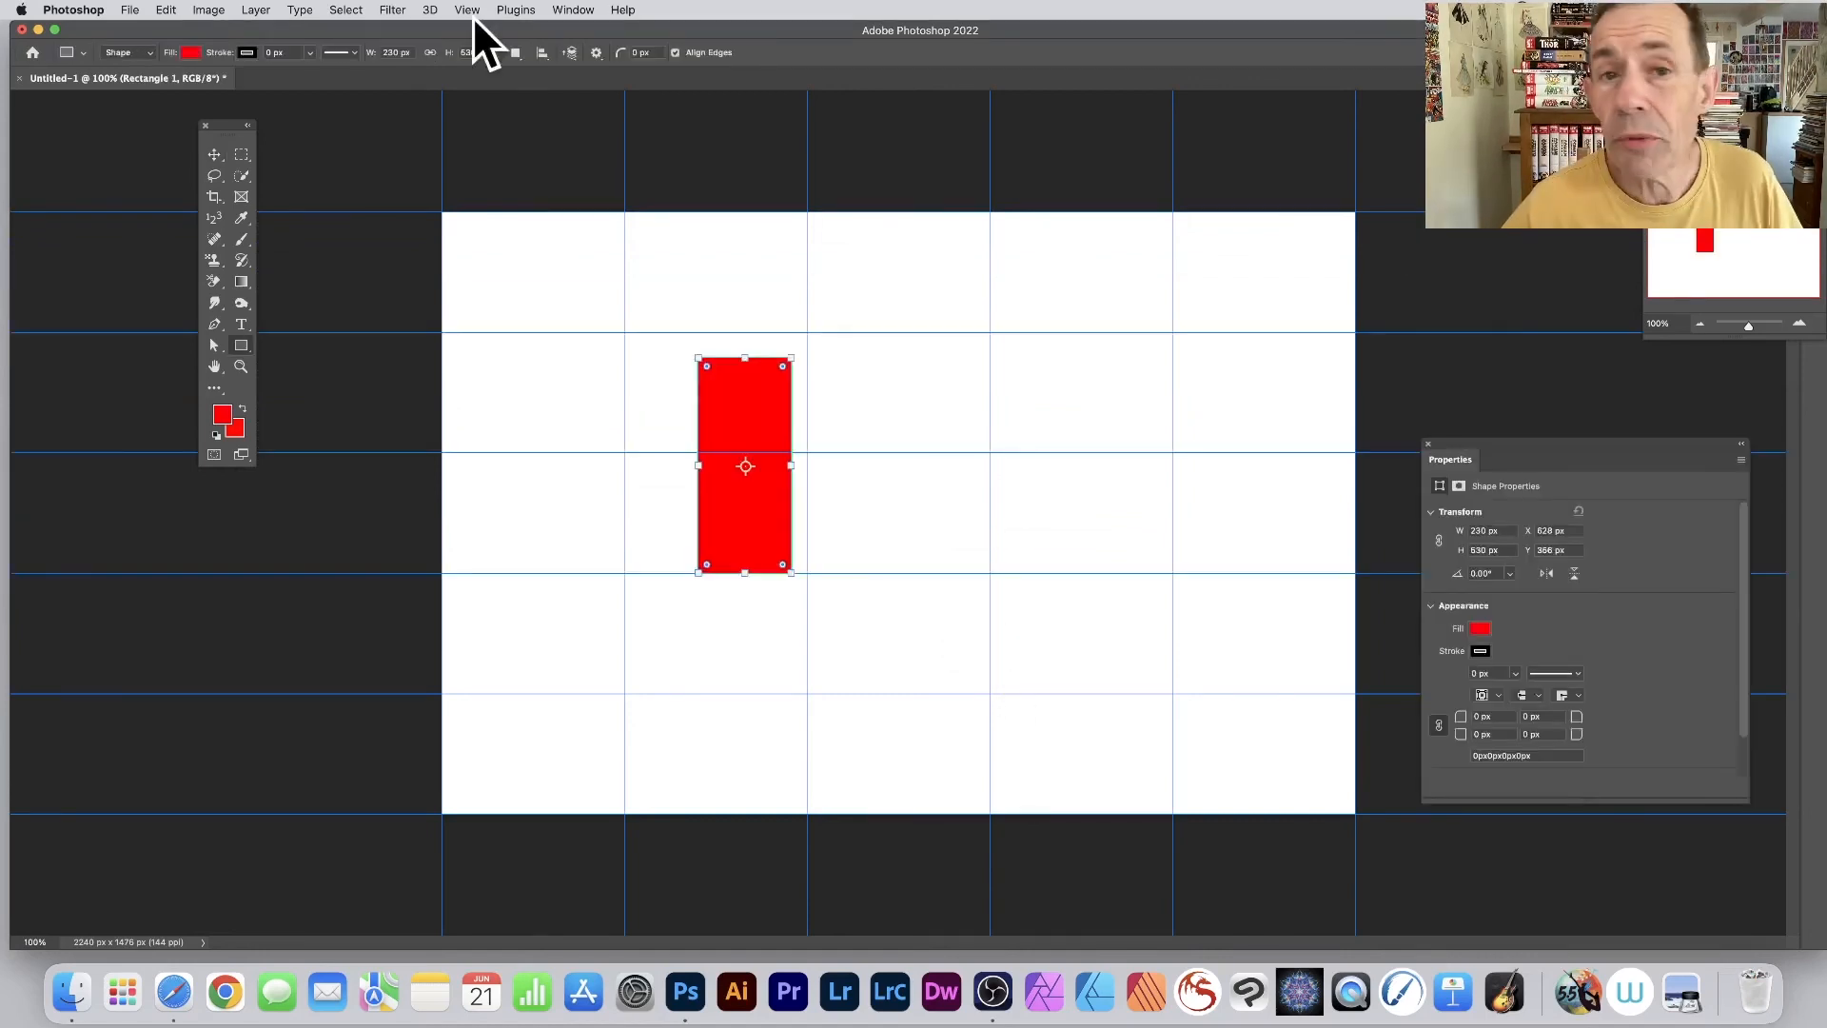
- Check the Snap To options for guides and snap the red rectangle's upper edge to the horizontal guide above it
left_click(466, 9)
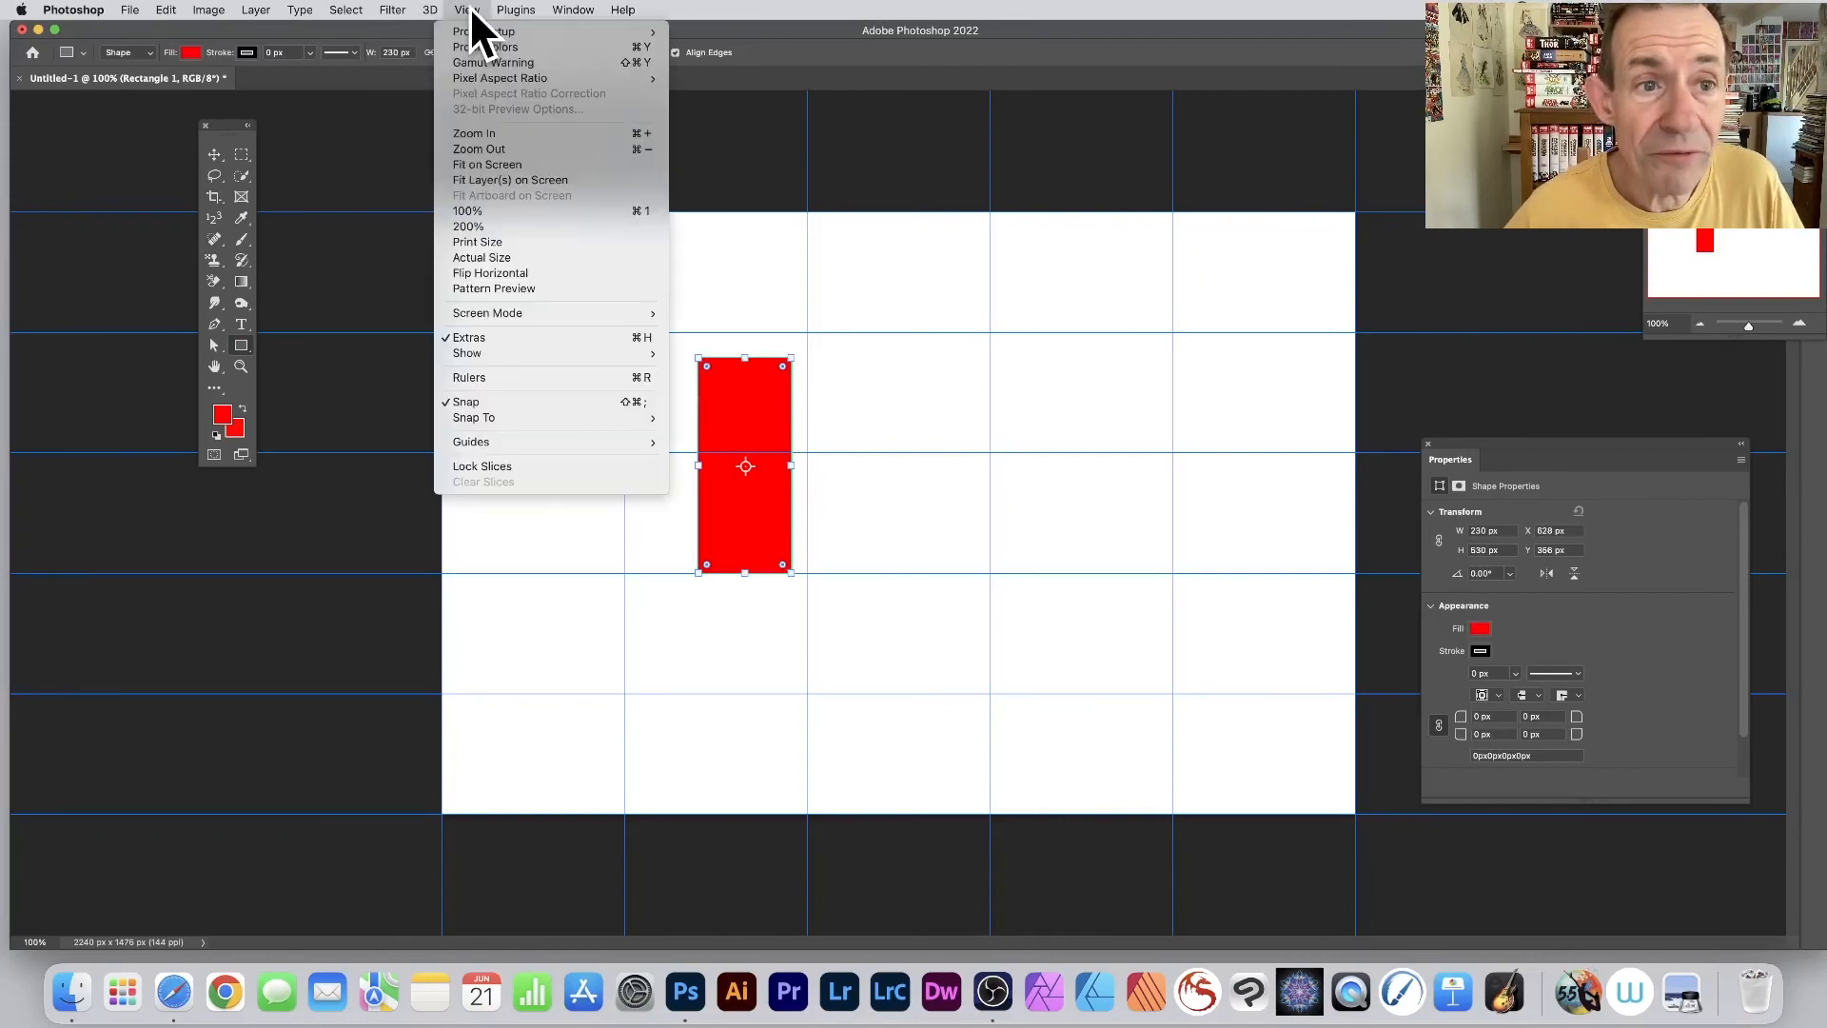
mouse_move(489, 356)
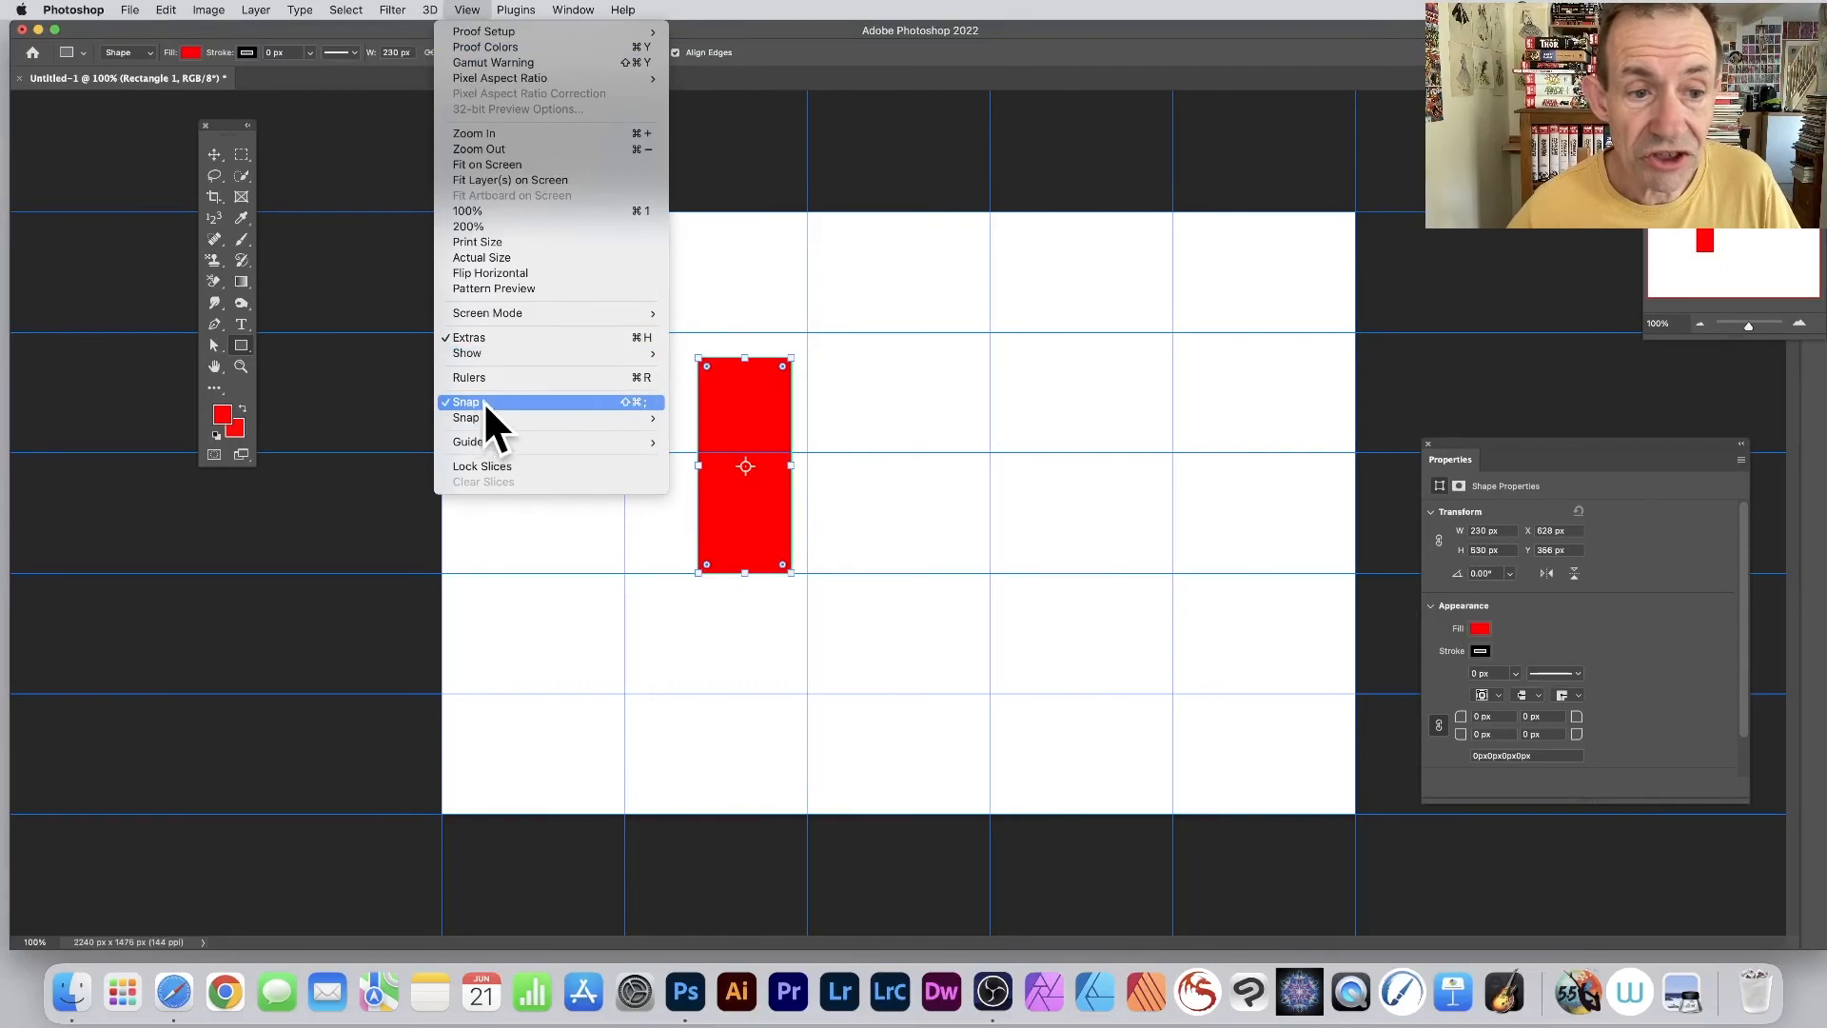
mouse_move(466, 419)
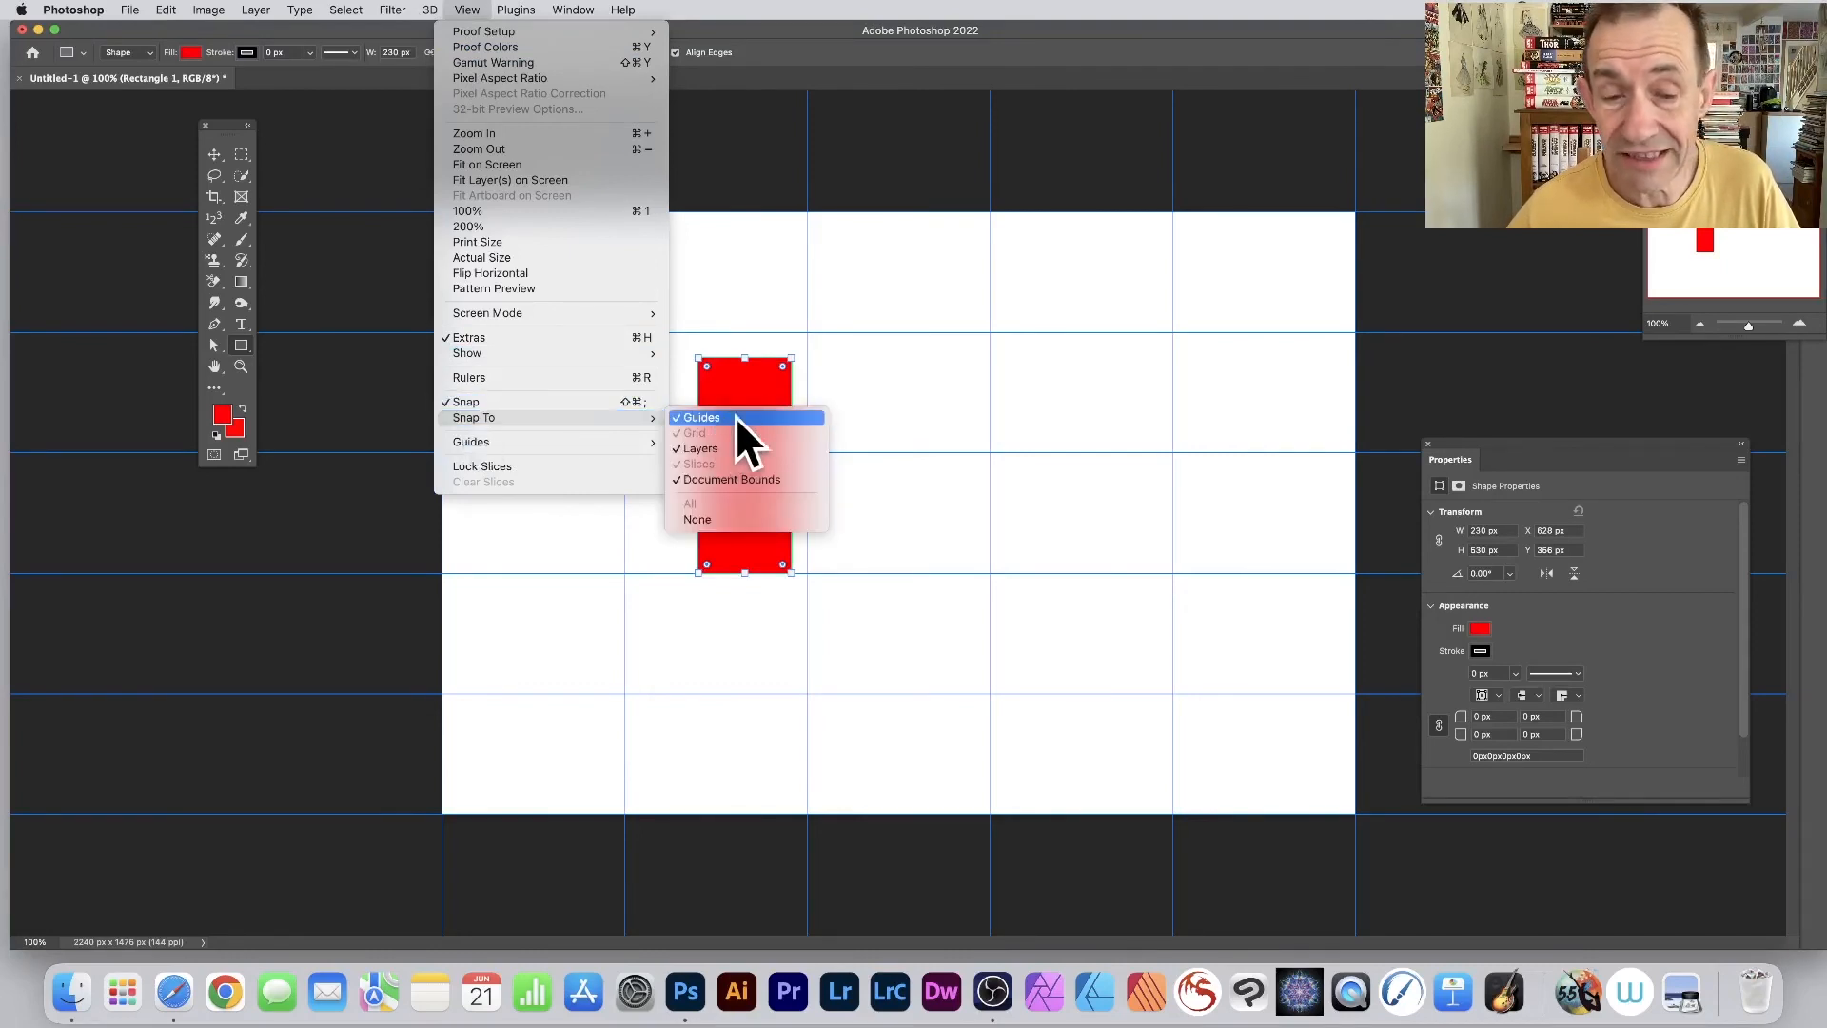
left_click(762, 367)
left_click_drag(744, 360, 752, 297)
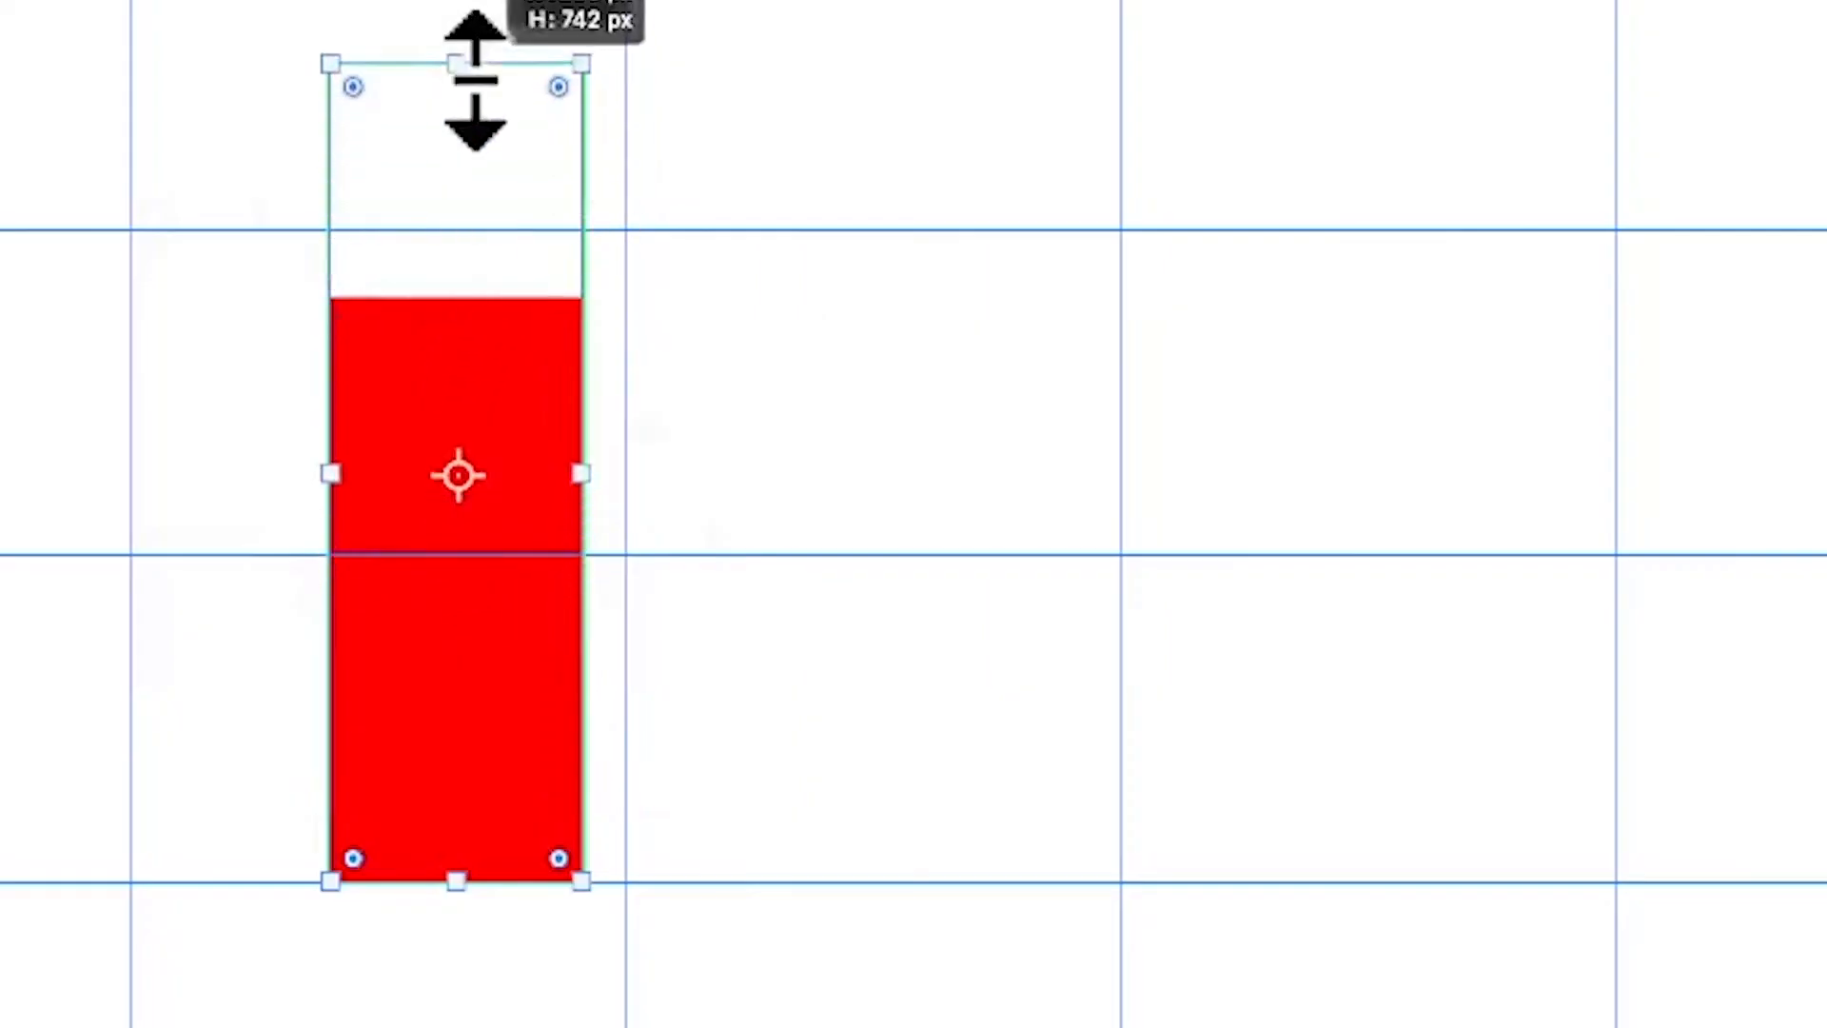
left_click_drag(473, 125, 491, 229)
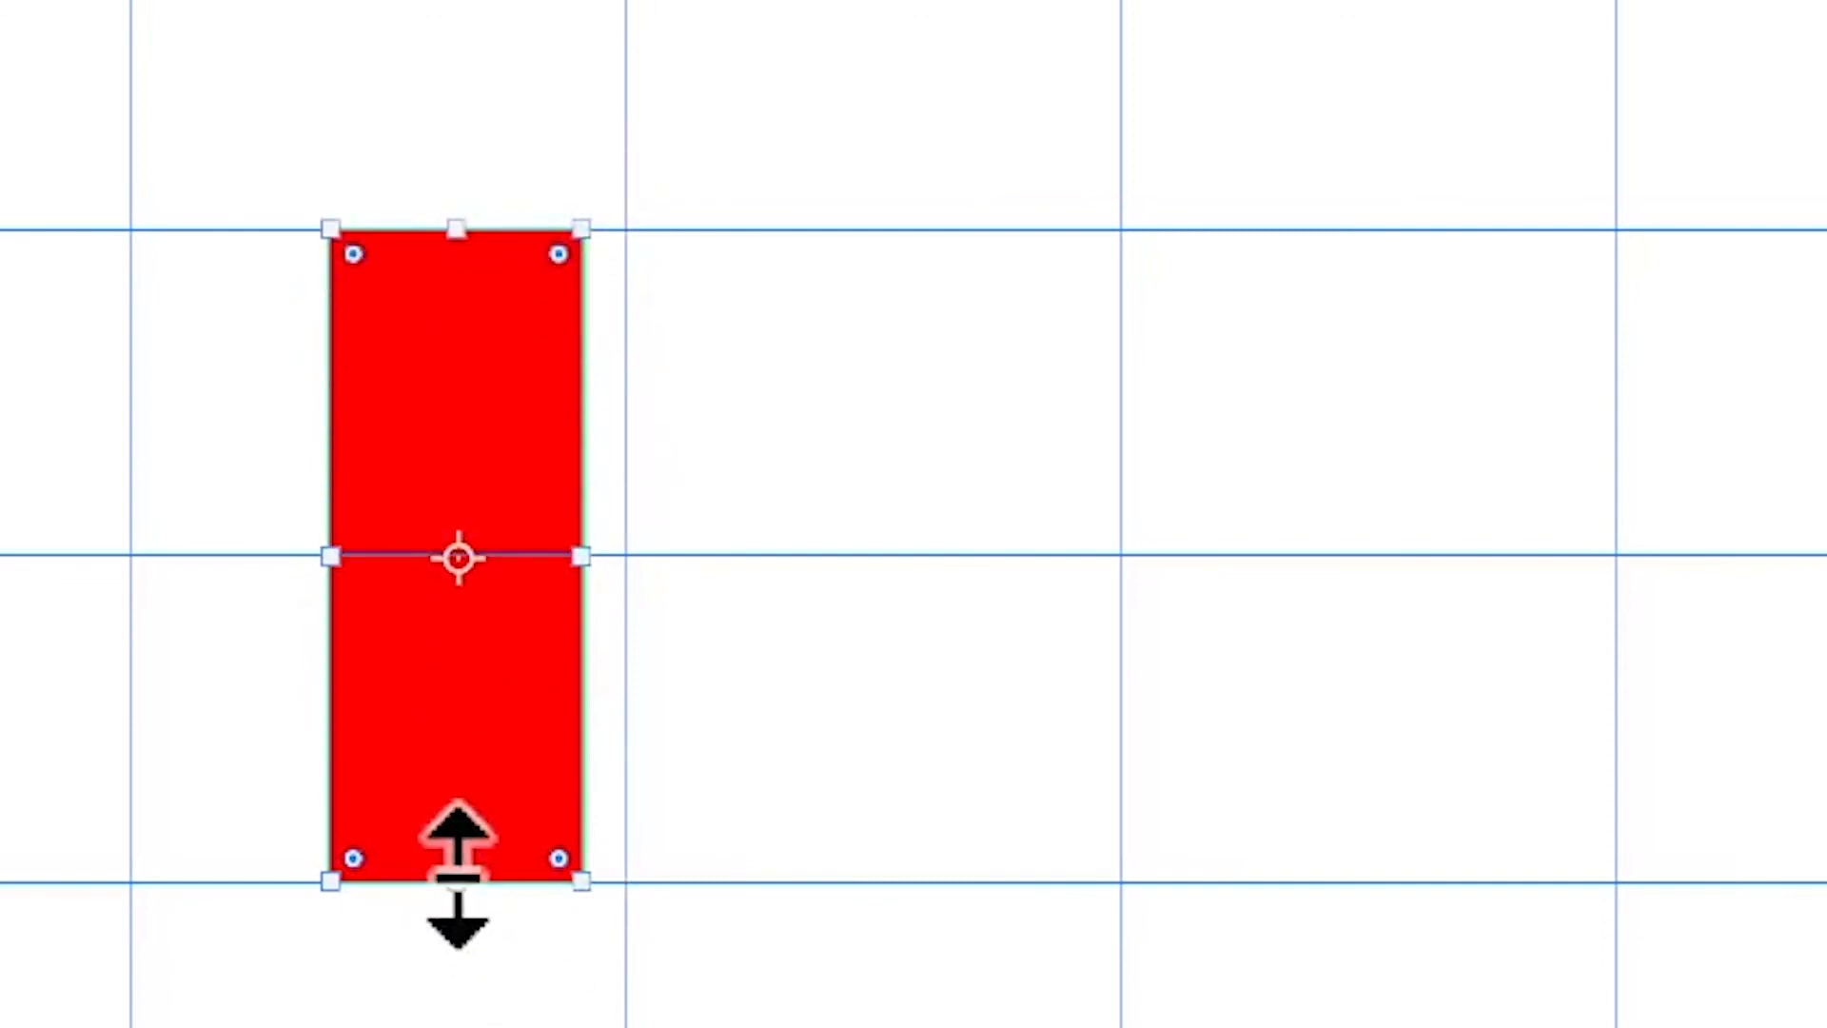
- Snap the red rectangle's lower, right and left edges to the surrounding guides so it fills one grid cell, 448 by 296 px
left_click_drag(457, 874, 465, 556)
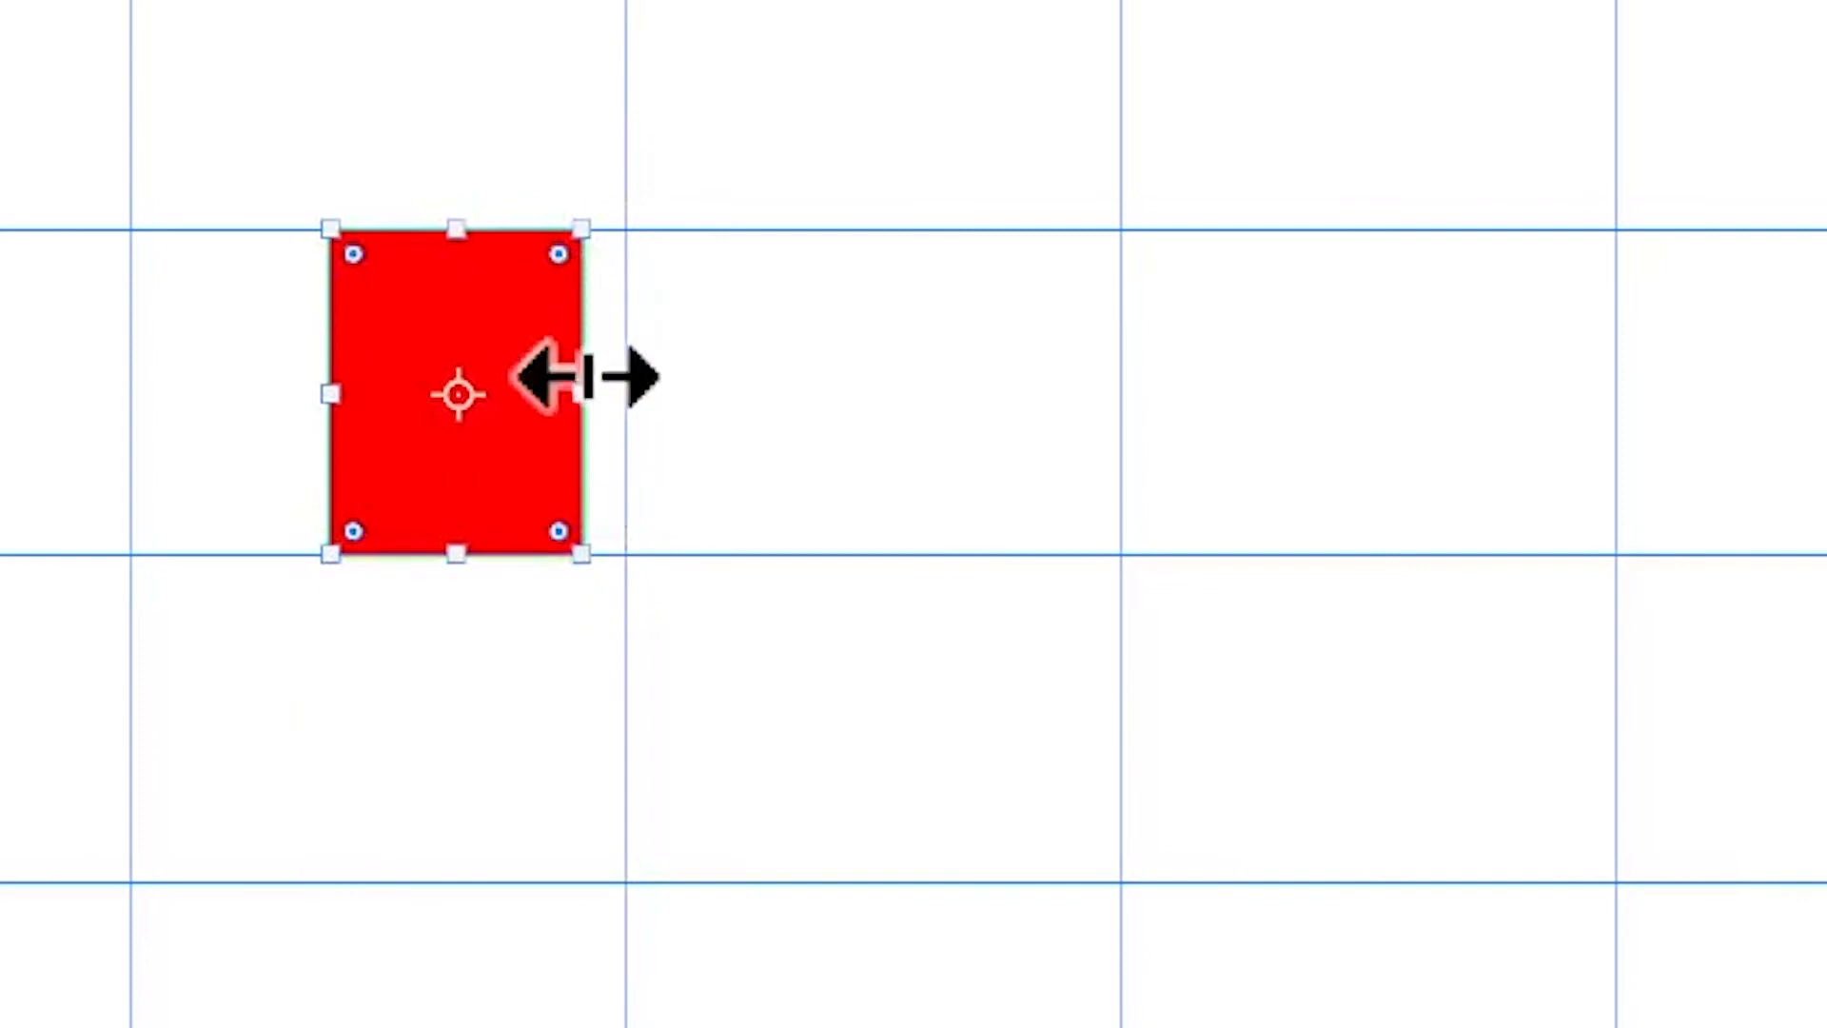
left_click_drag(595, 386, 637, 383)
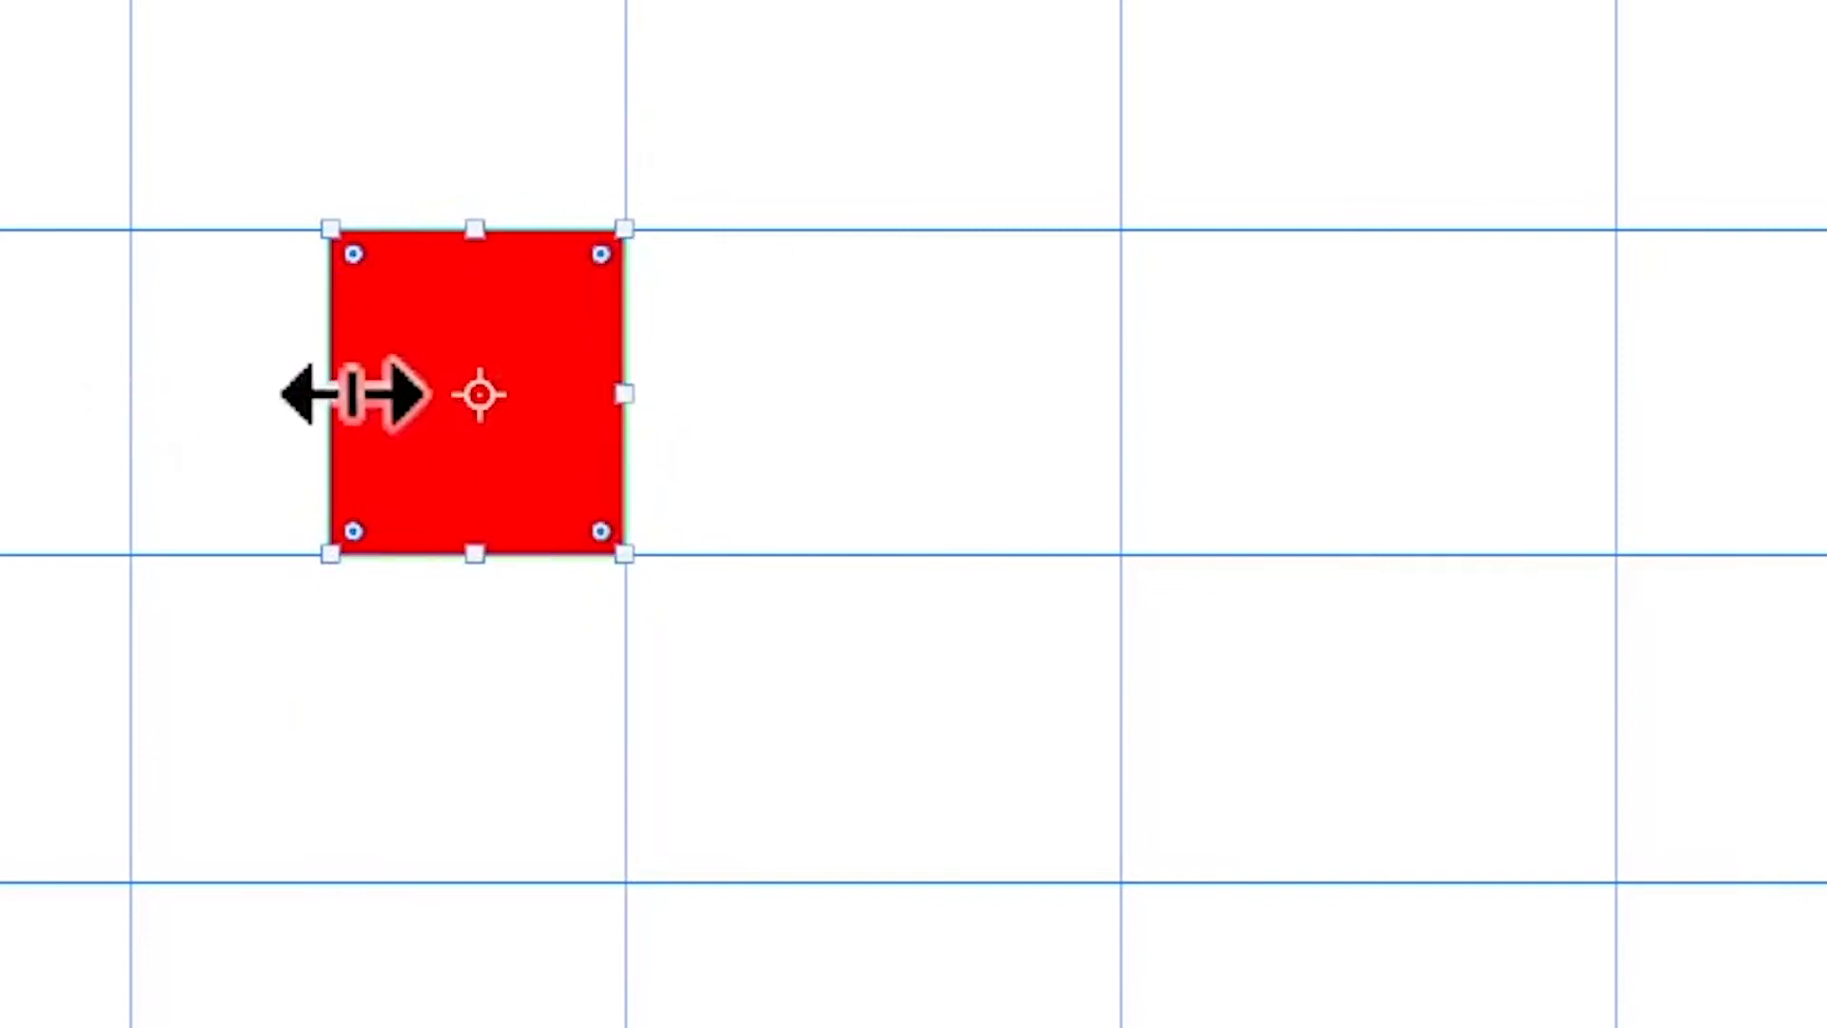
left_click_drag(345, 392, 133, 389)
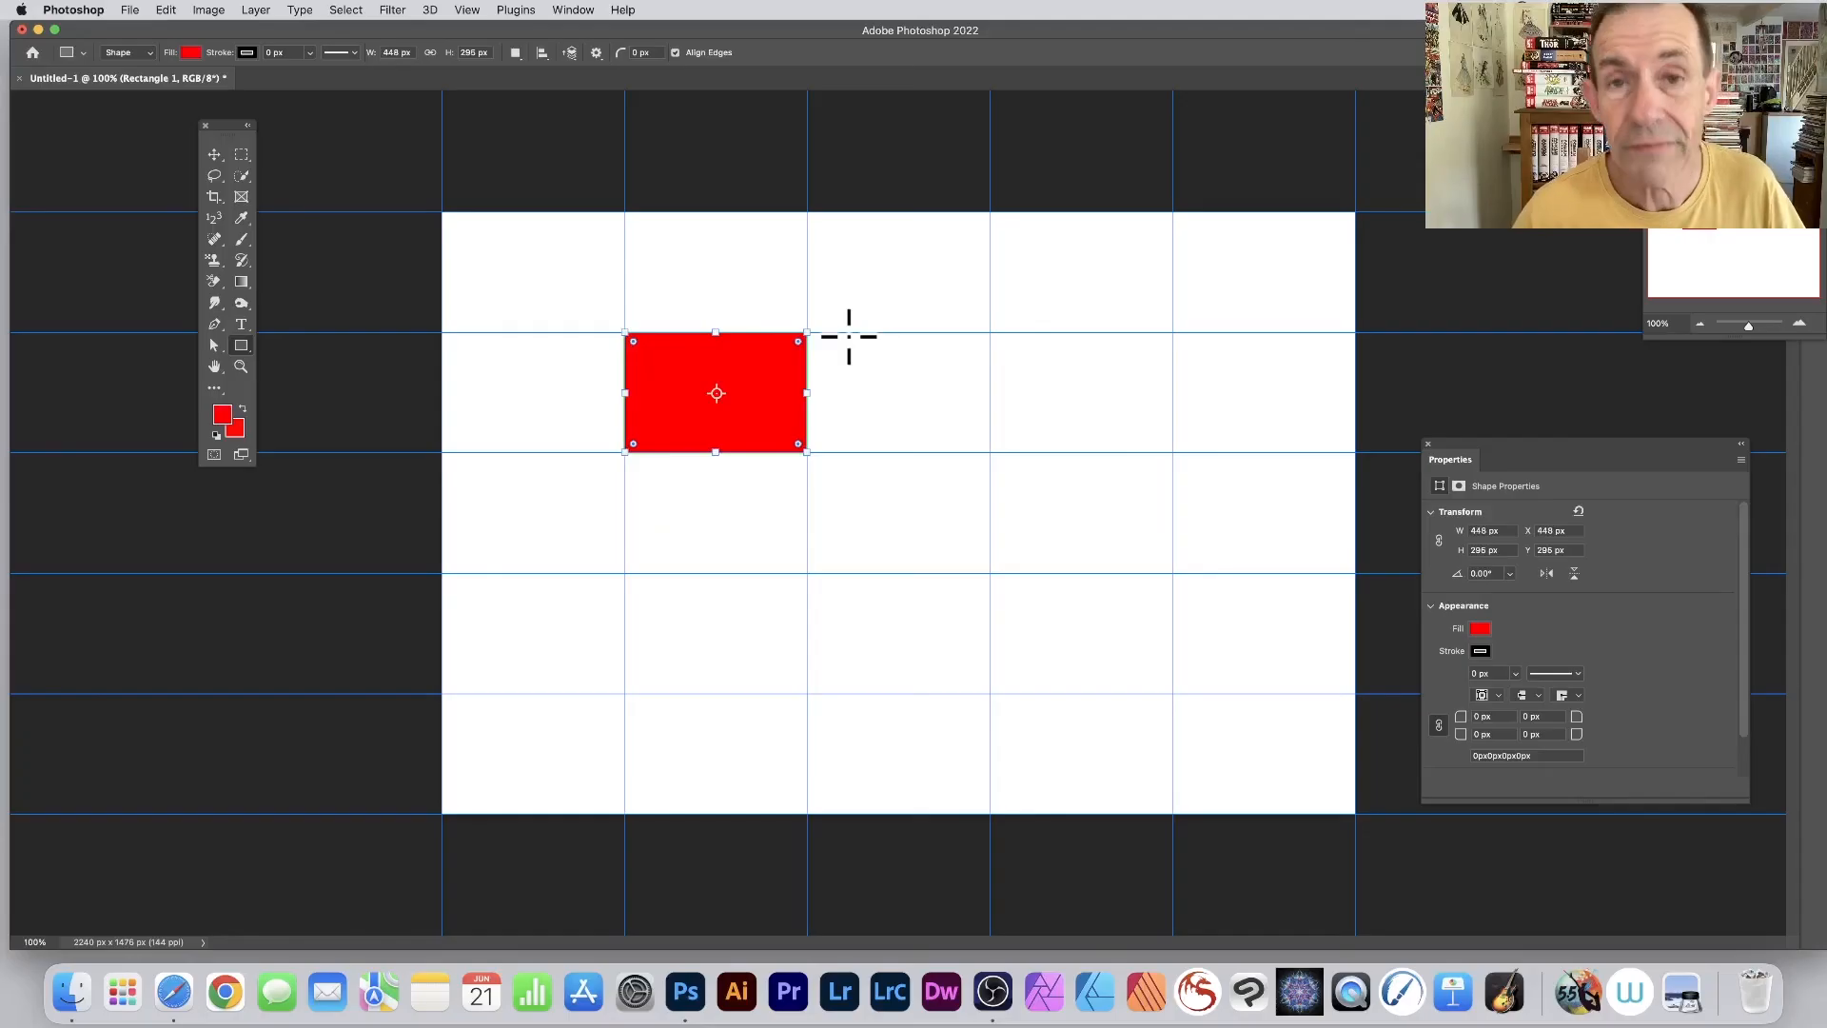